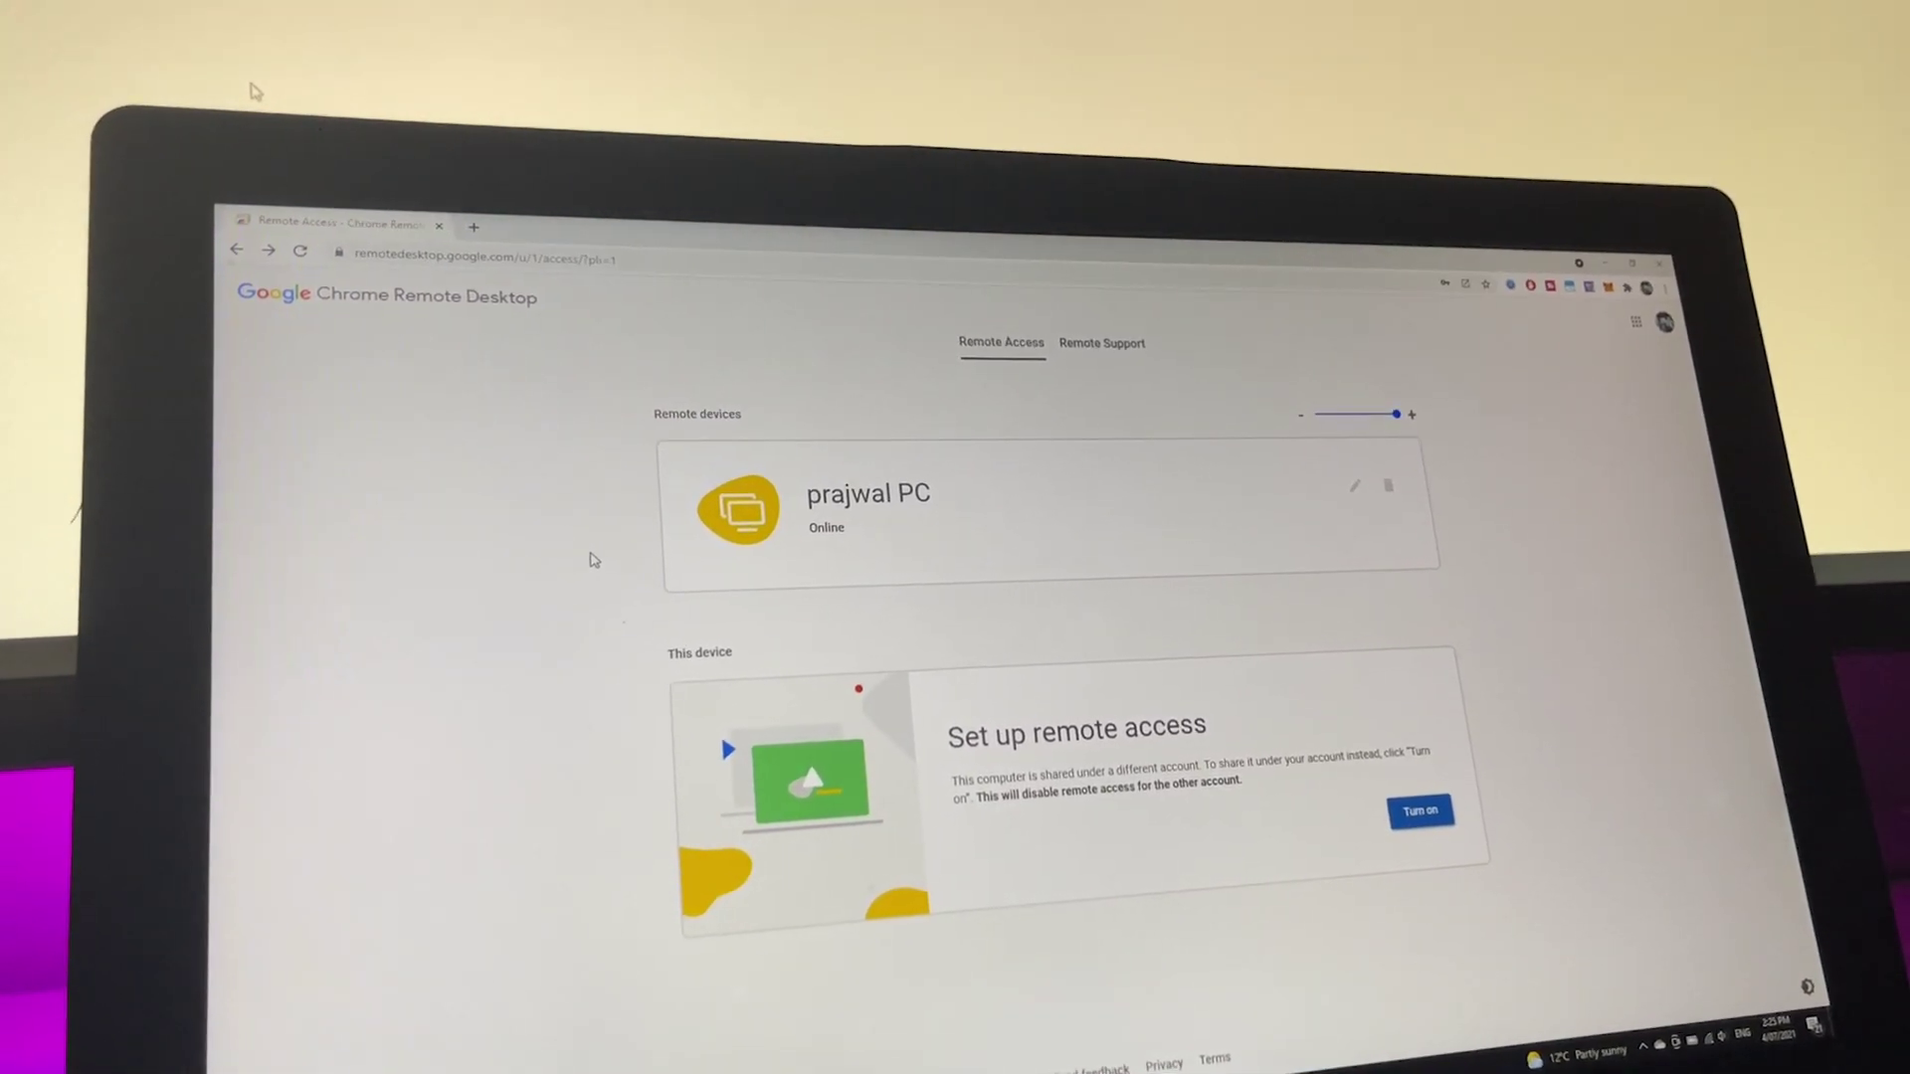
Start the remote access download from the Set up remote access card, opening the extension's Web Store page
click(1111, 335)
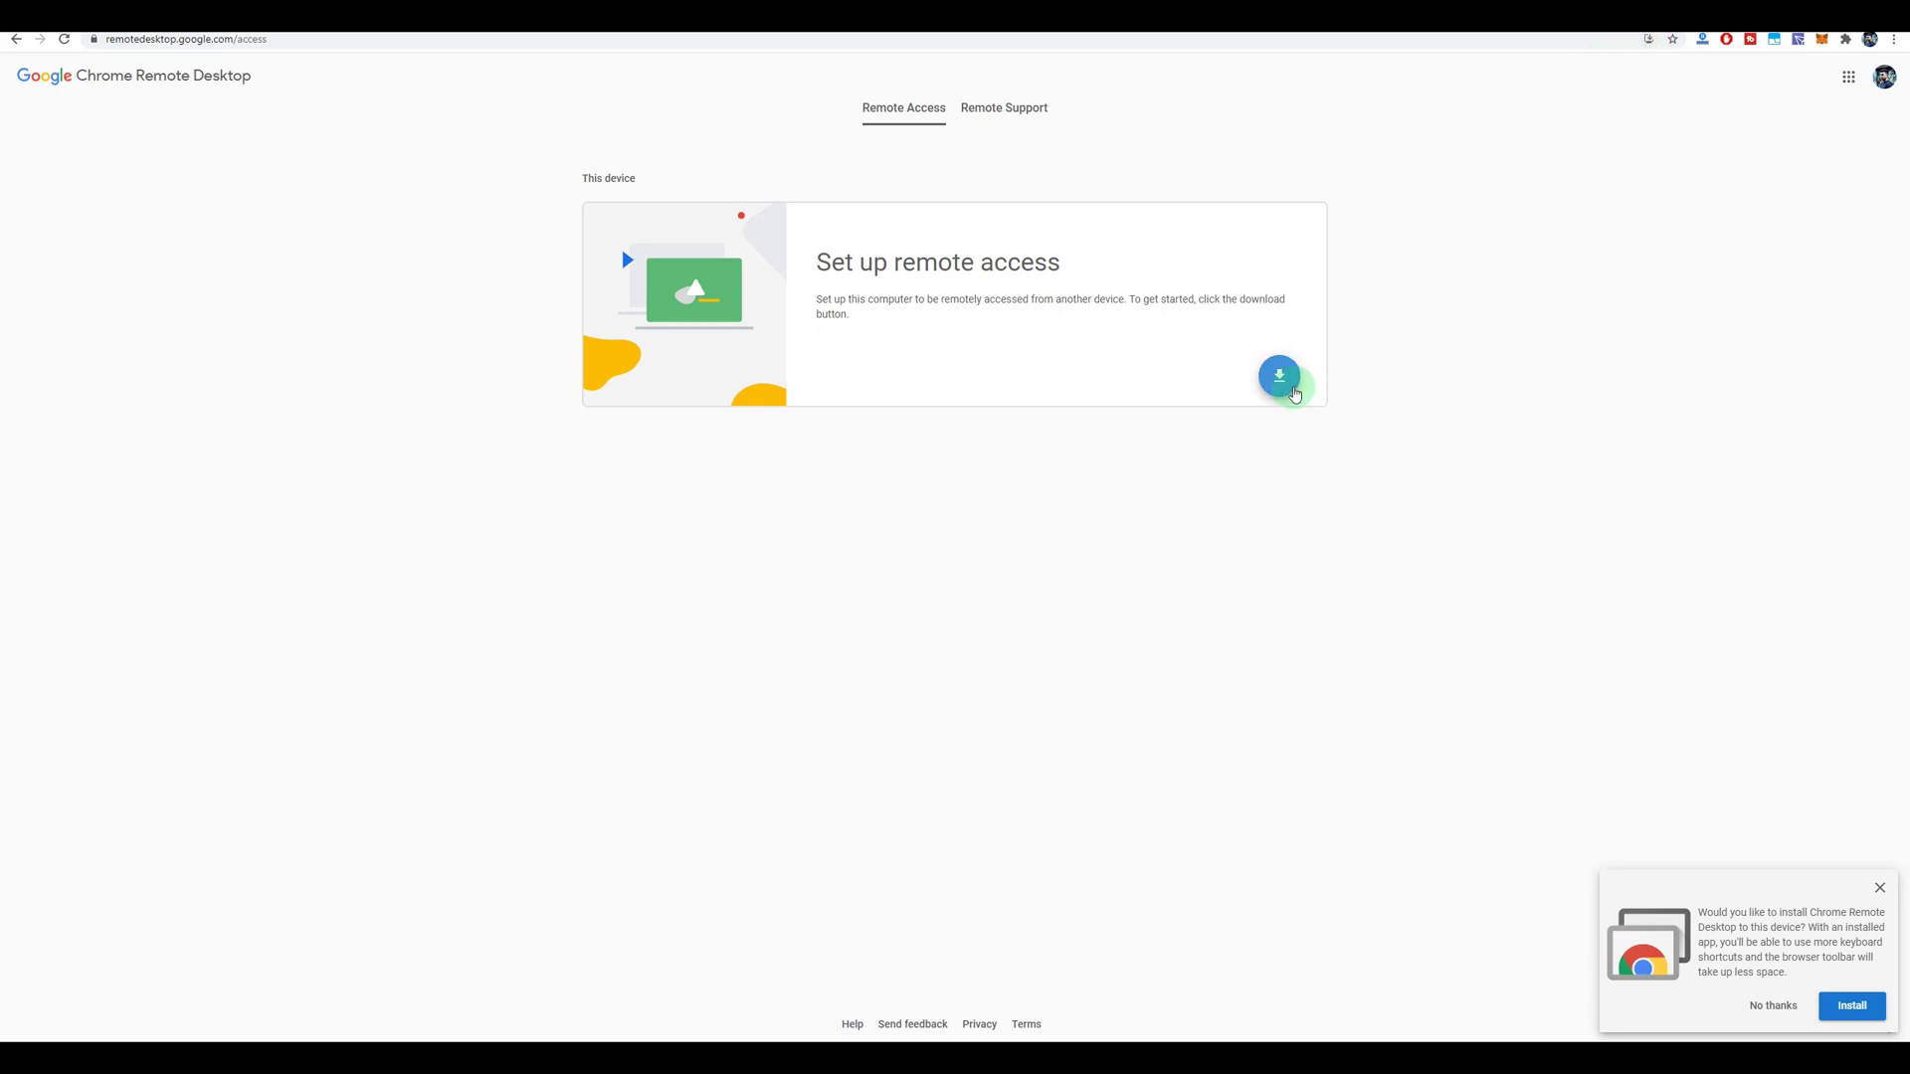
Add the Chrome Remote Desktop extension, accept the terms, and open the downloaded host installer
click(1280, 378)
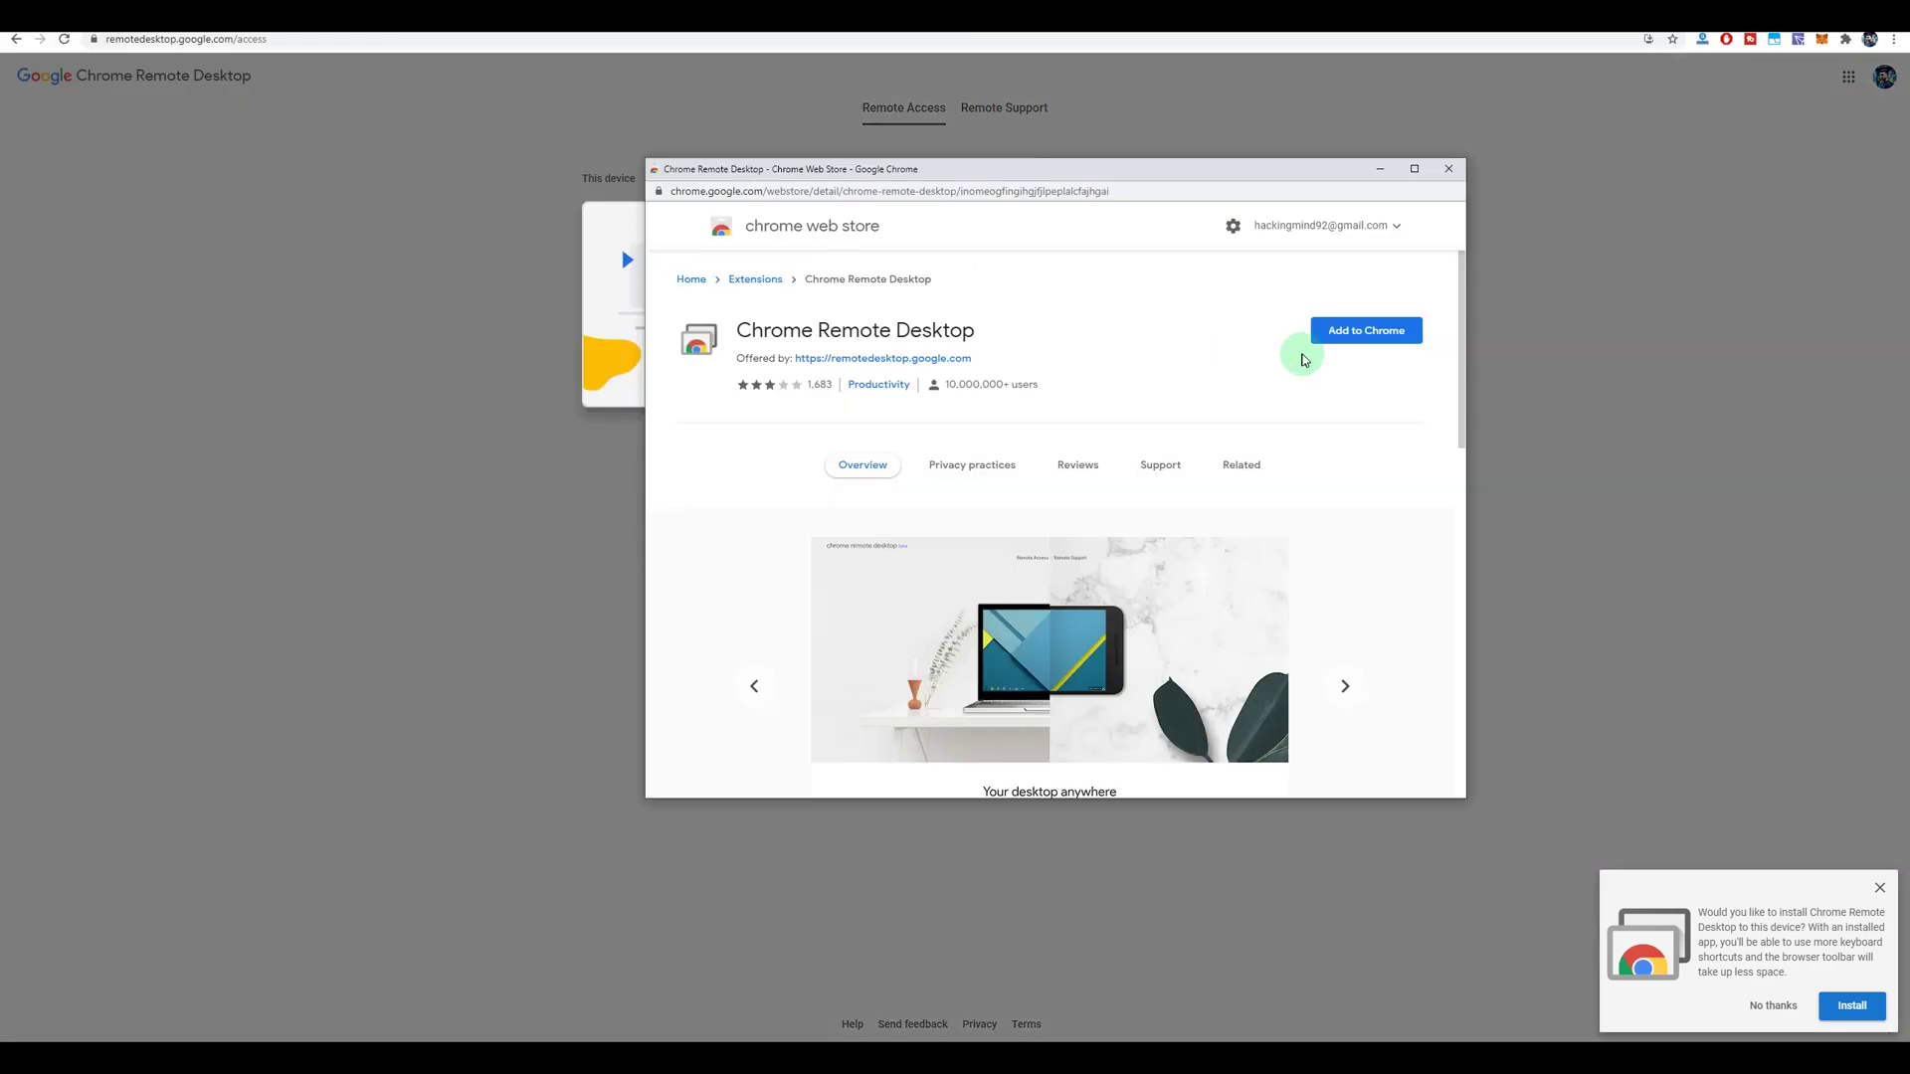
click(1355, 338)
click(1075, 376)
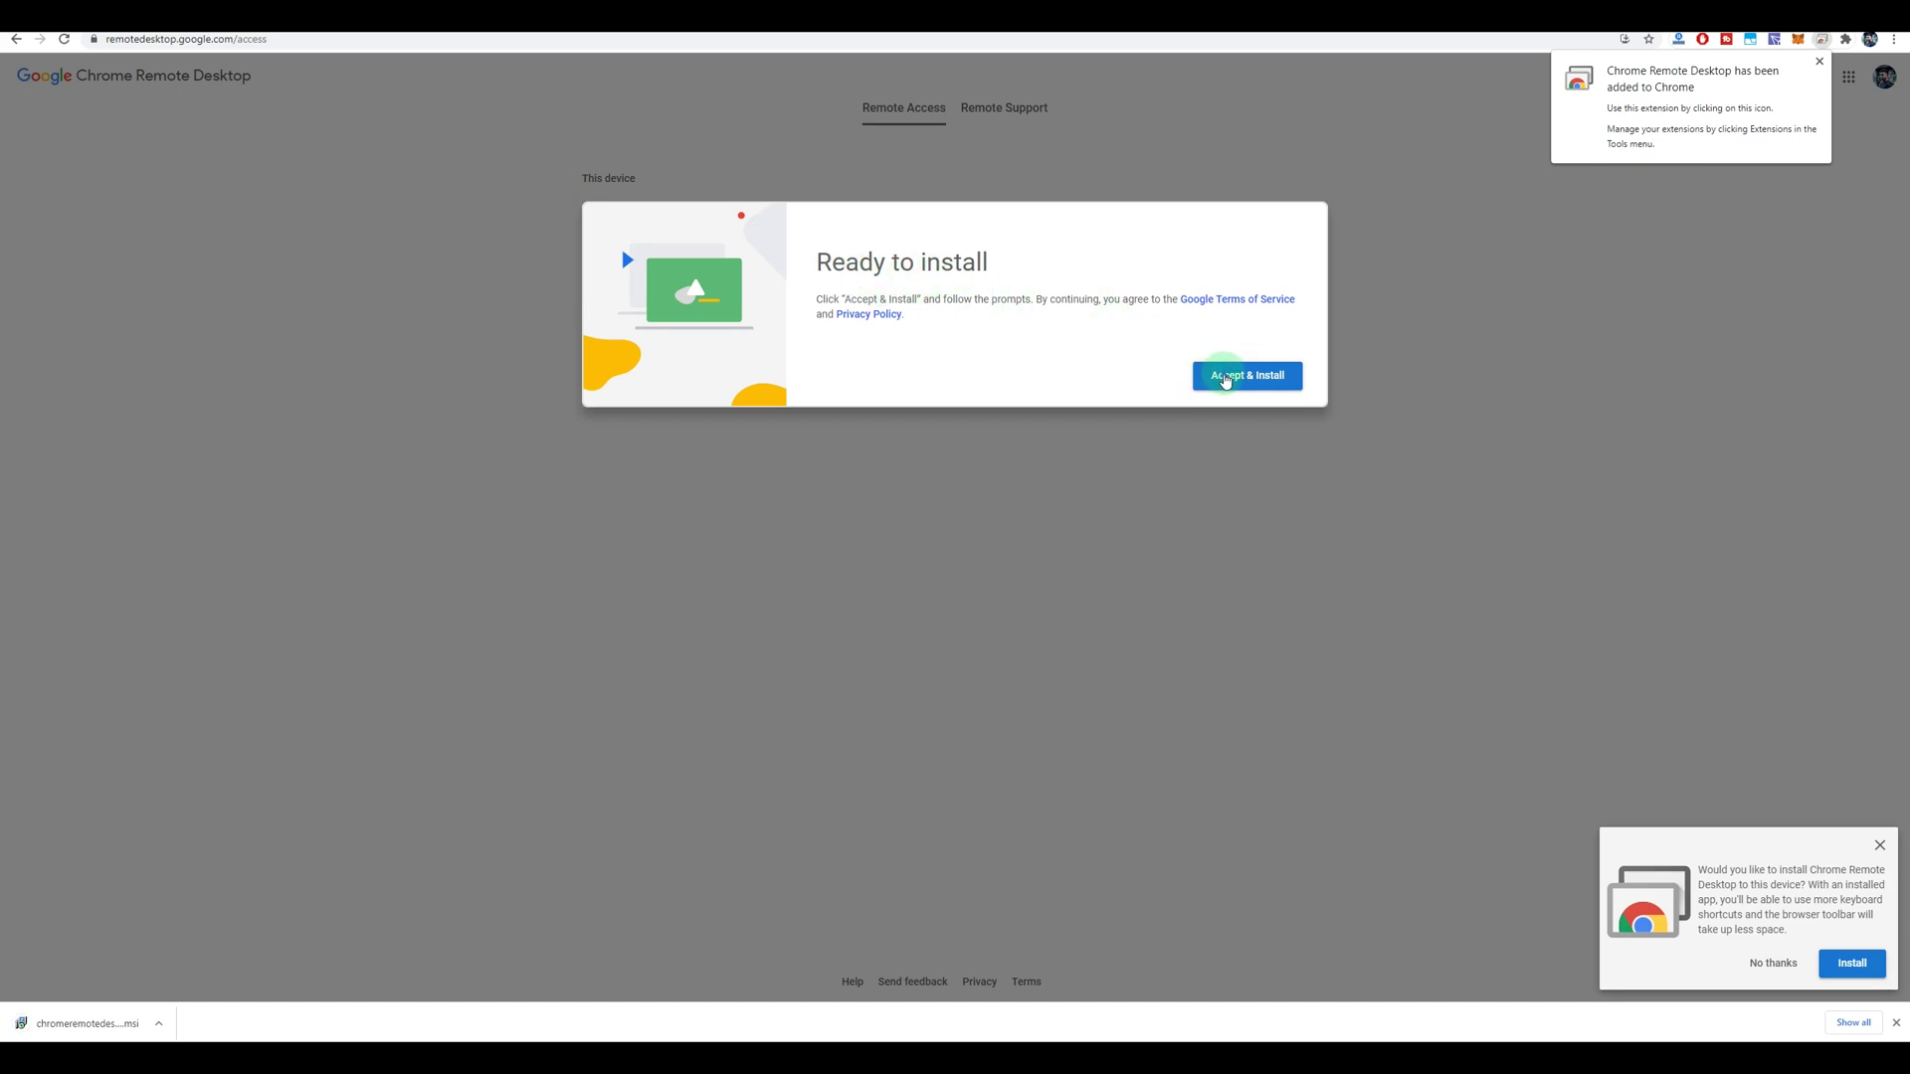
click(1225, 381)
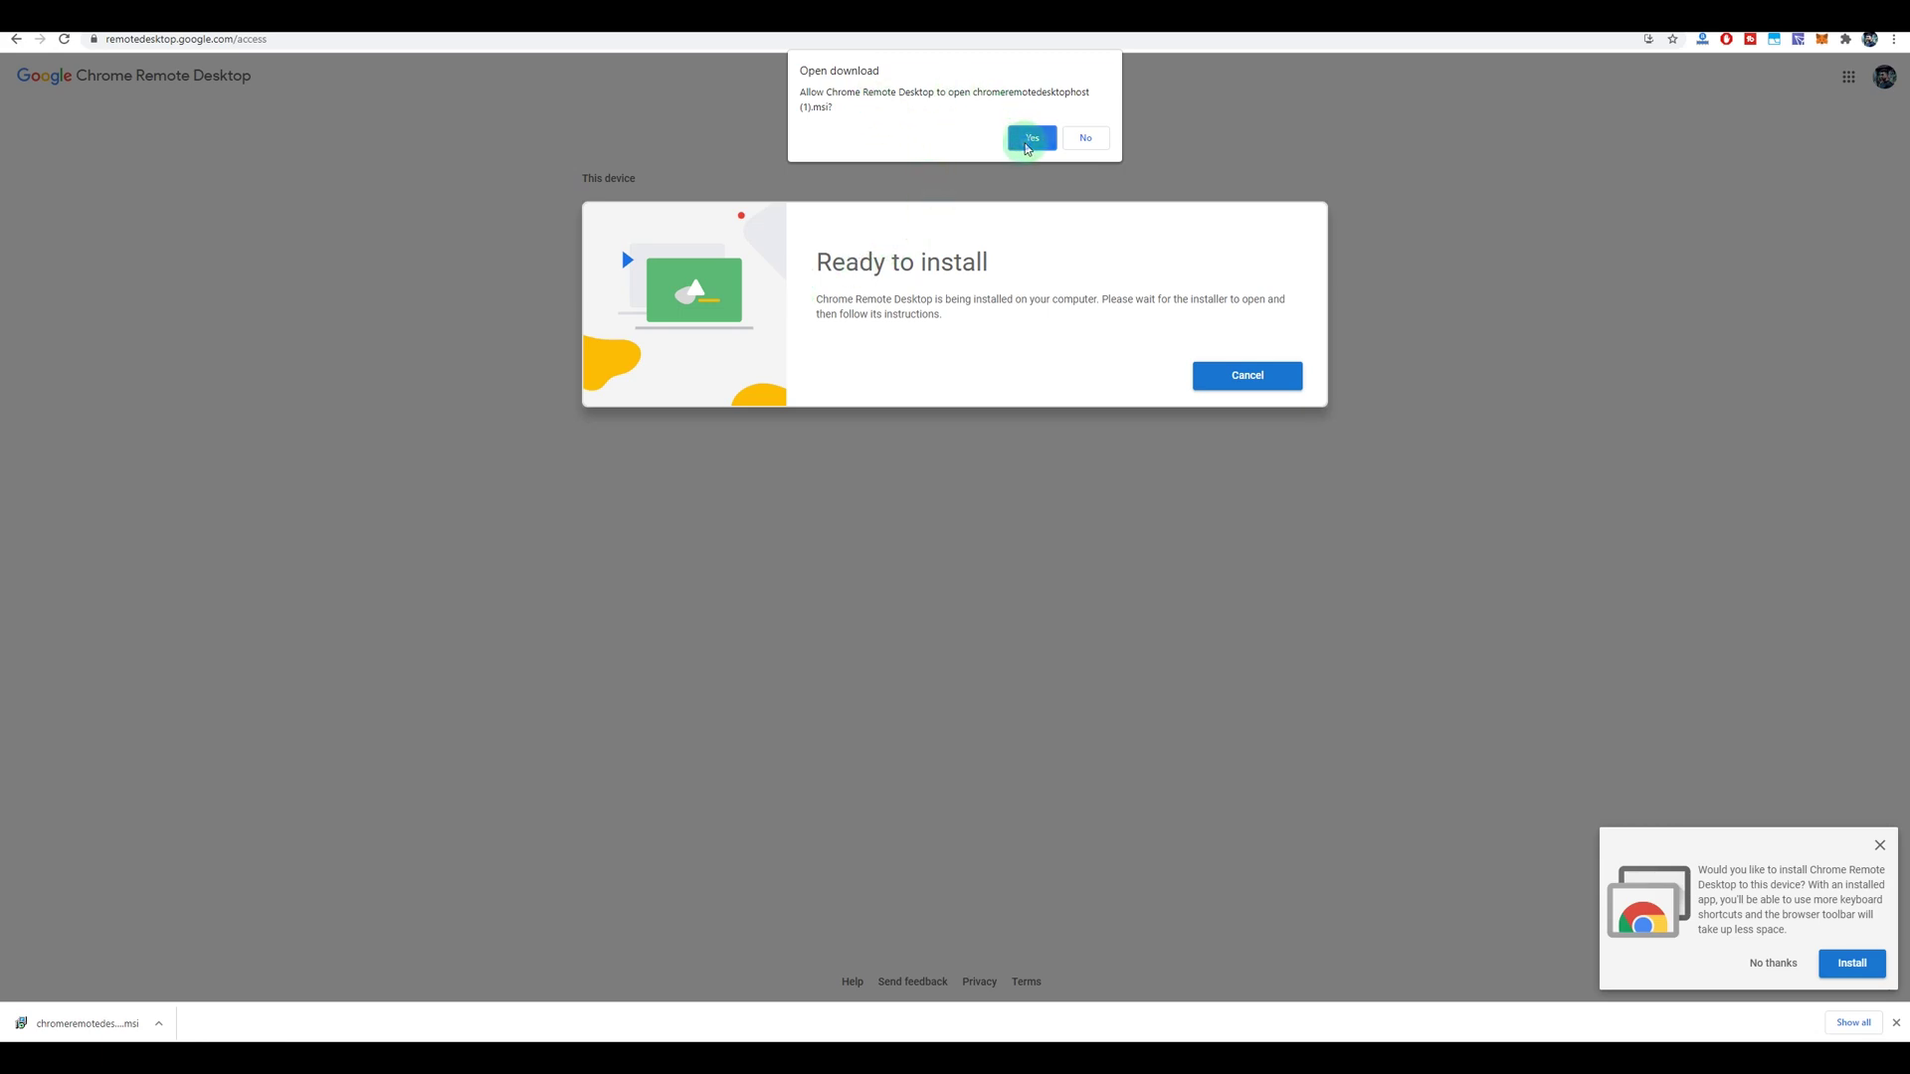
click(1030, 140)
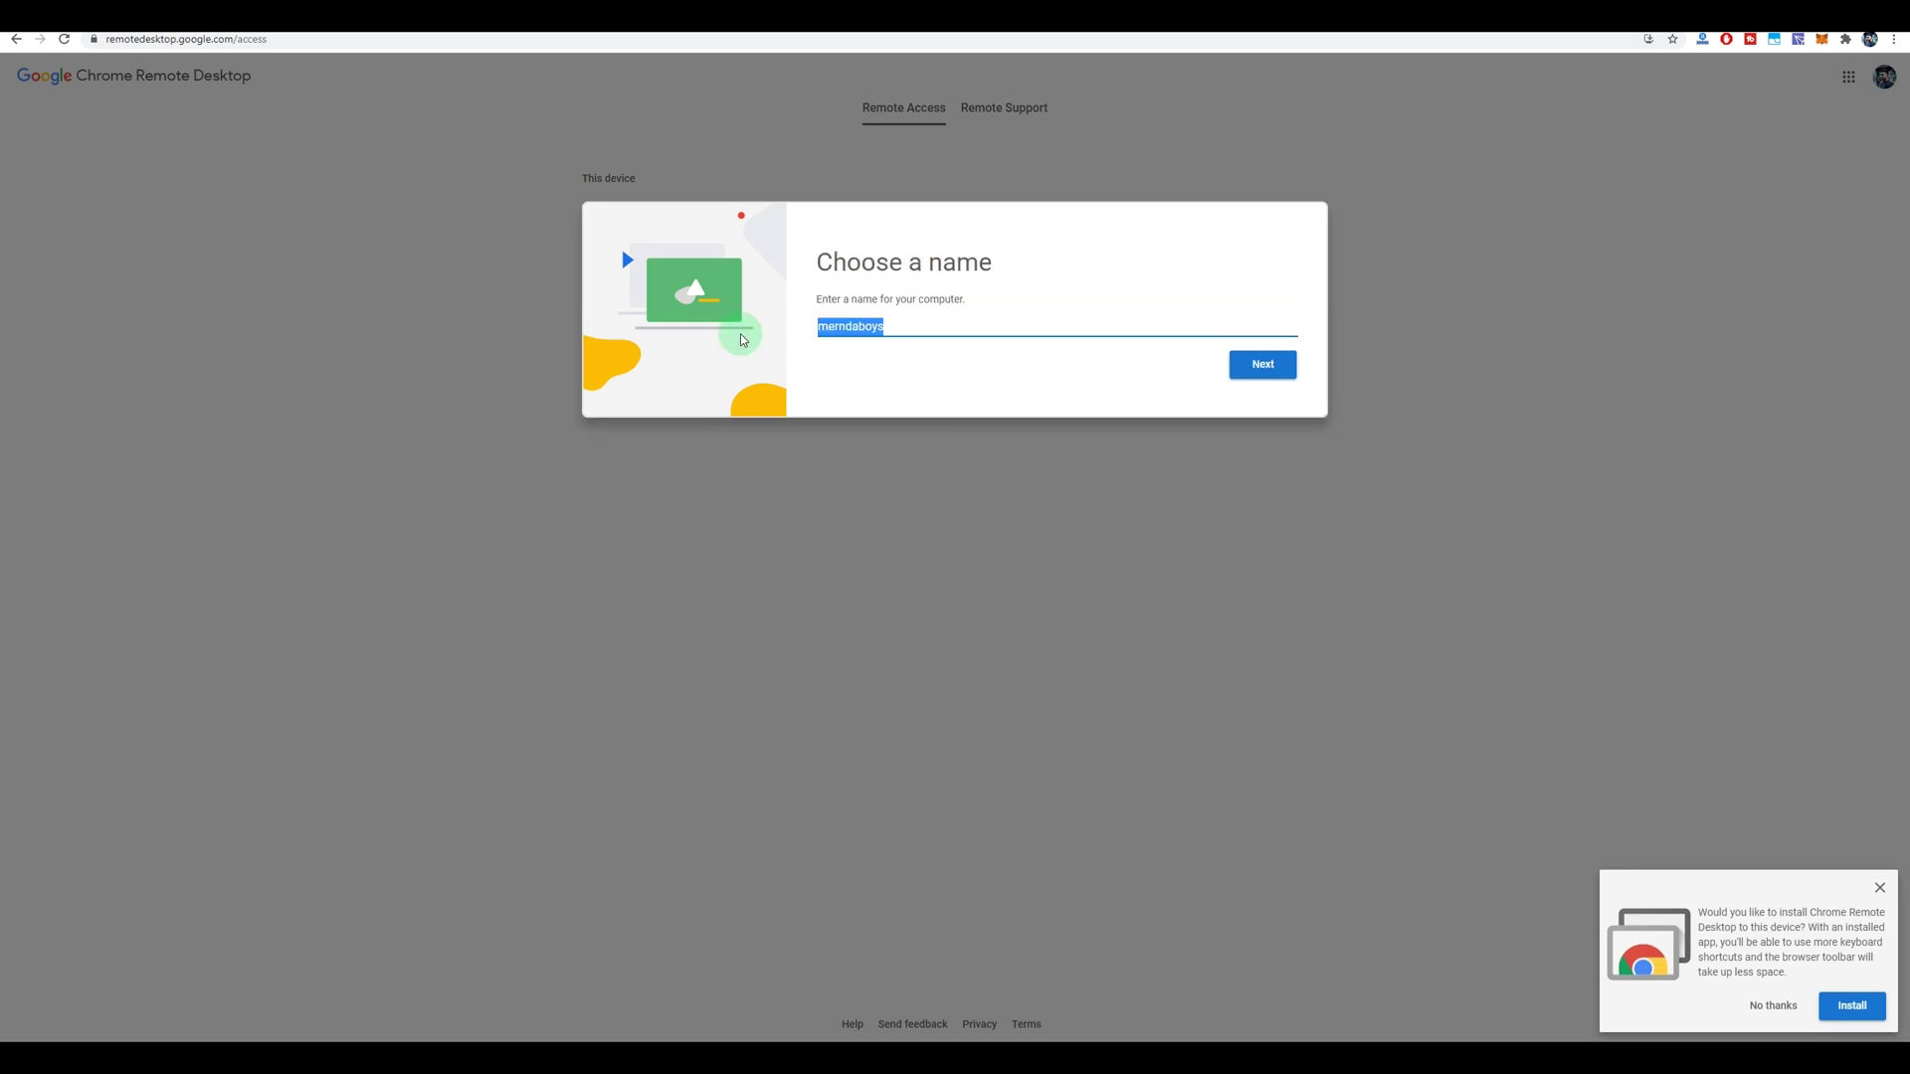
Replace the suggested computer name with 'prajwal PC' and continue to PIN setup
key(BackSpace)
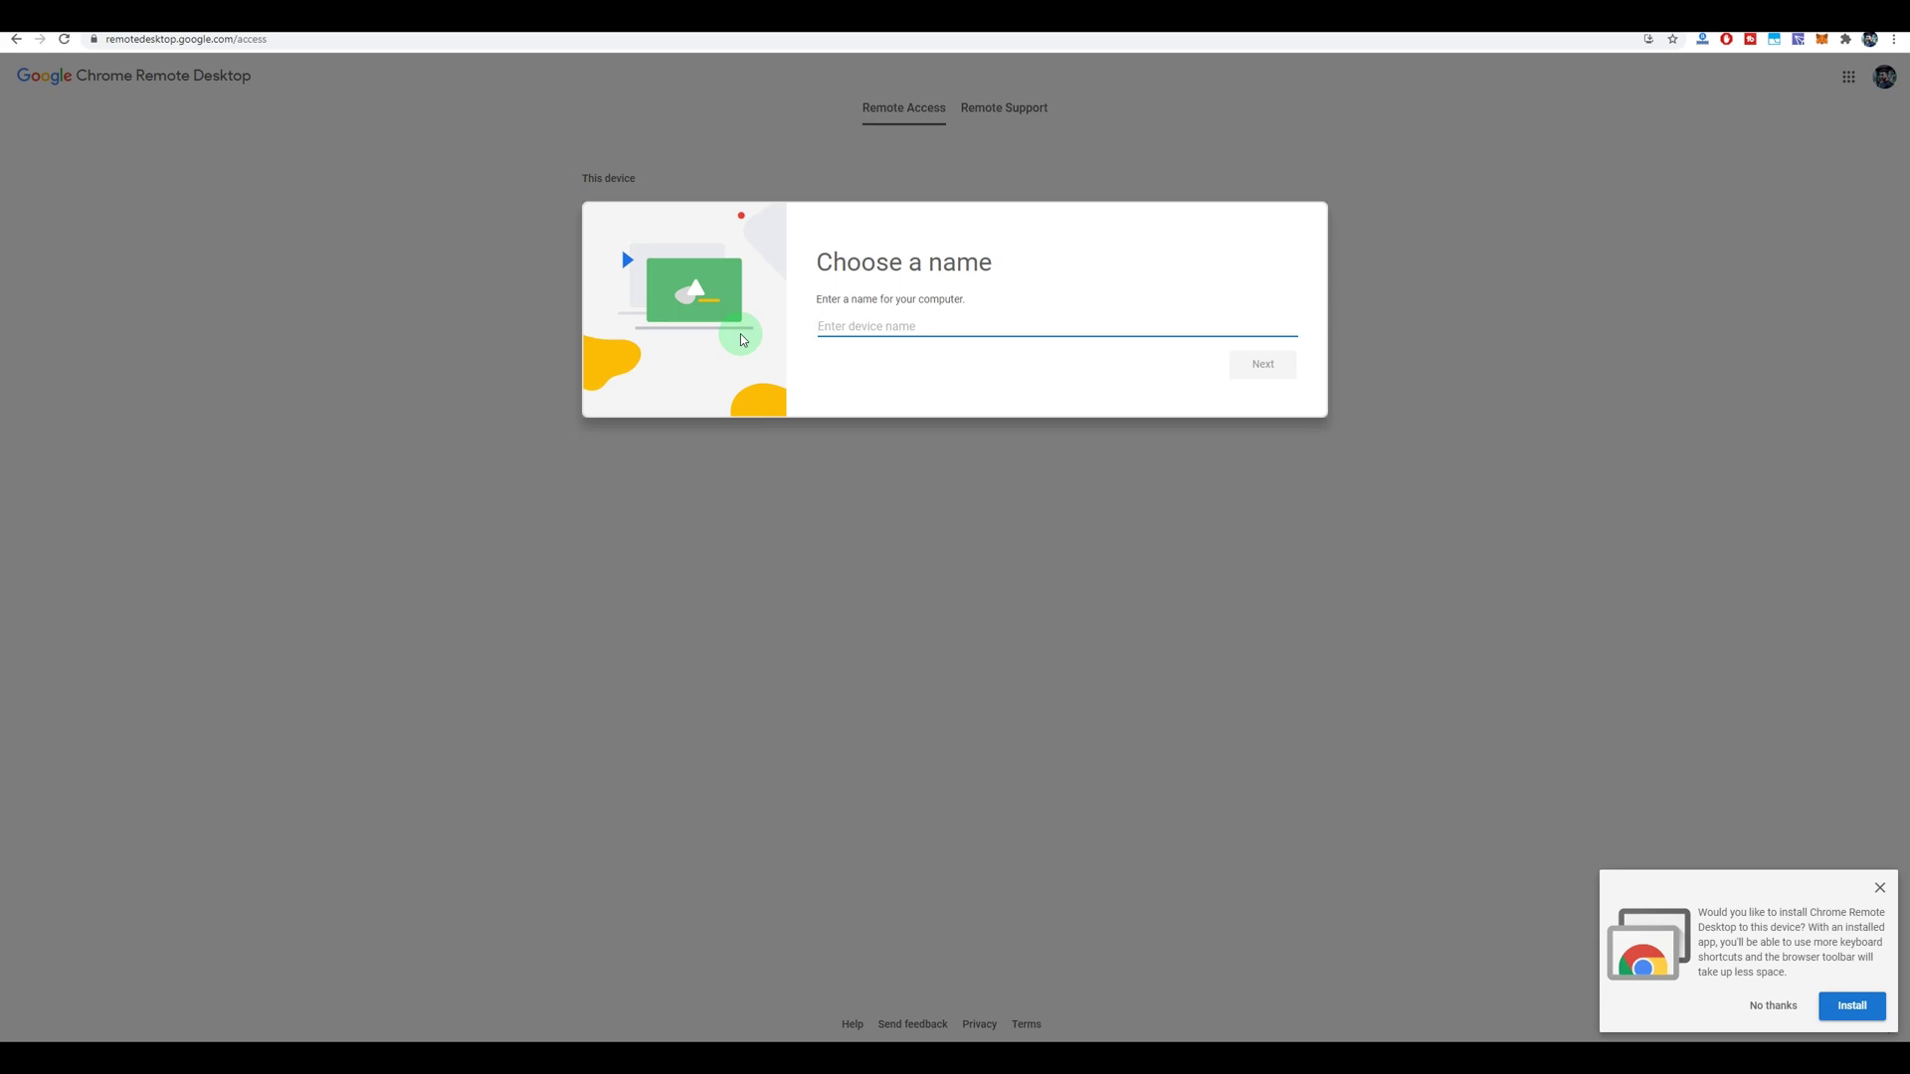
text(prajwal PC)
click(1233, 370)
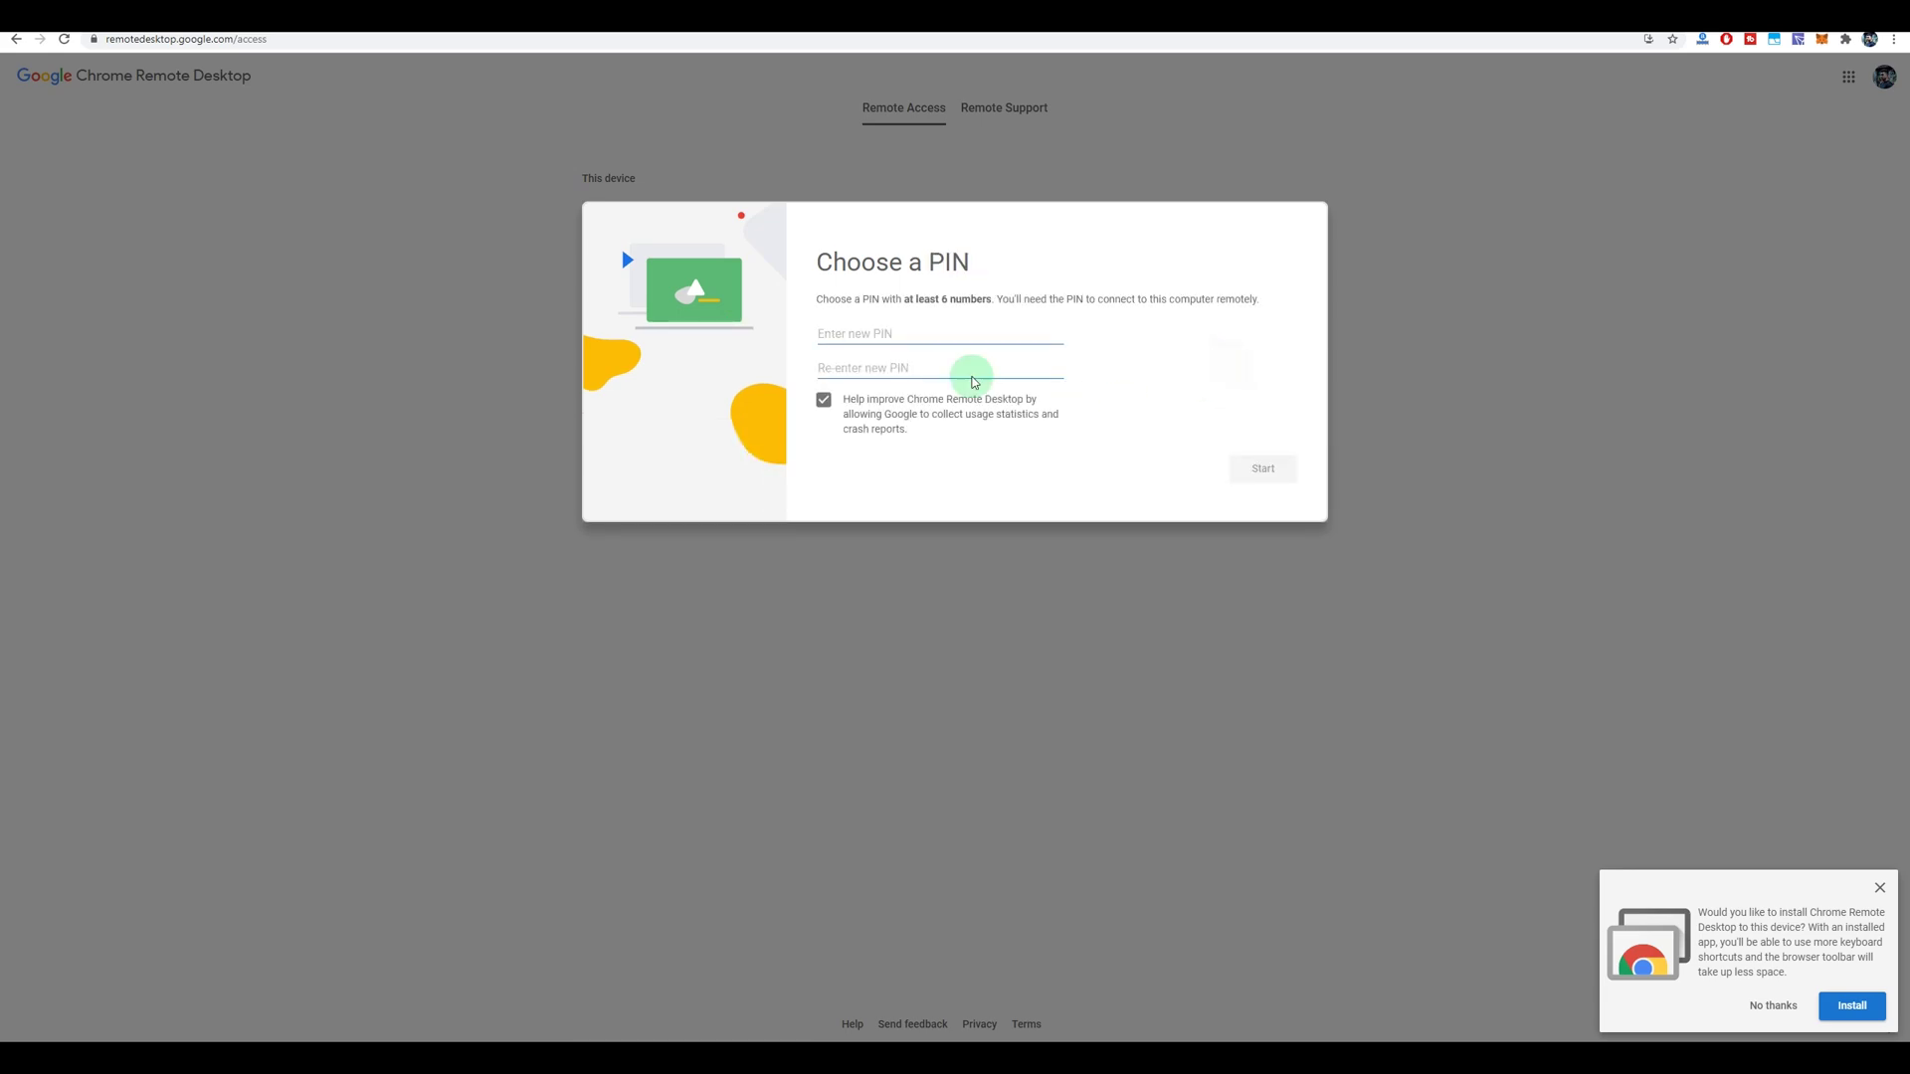
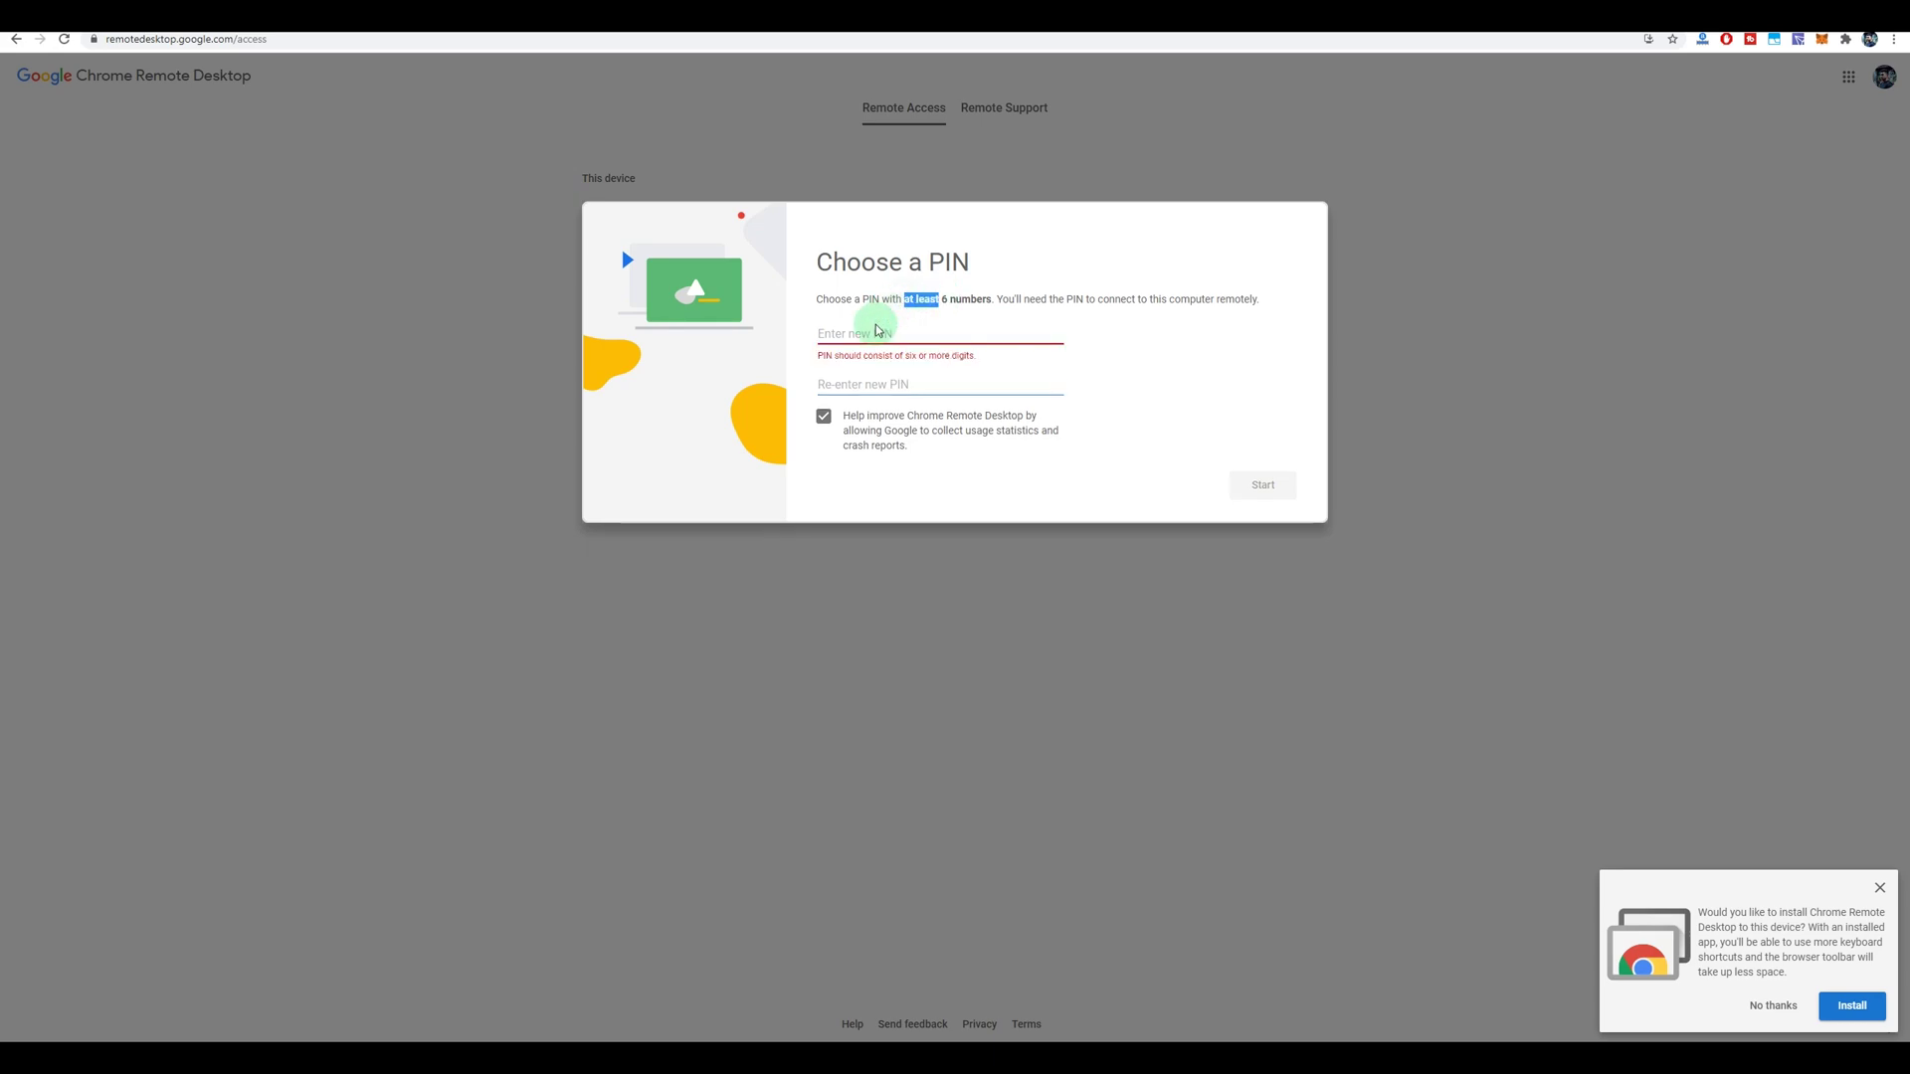
Enter a six-digit PIN in both PIN fields and start remote access
key(Tab)
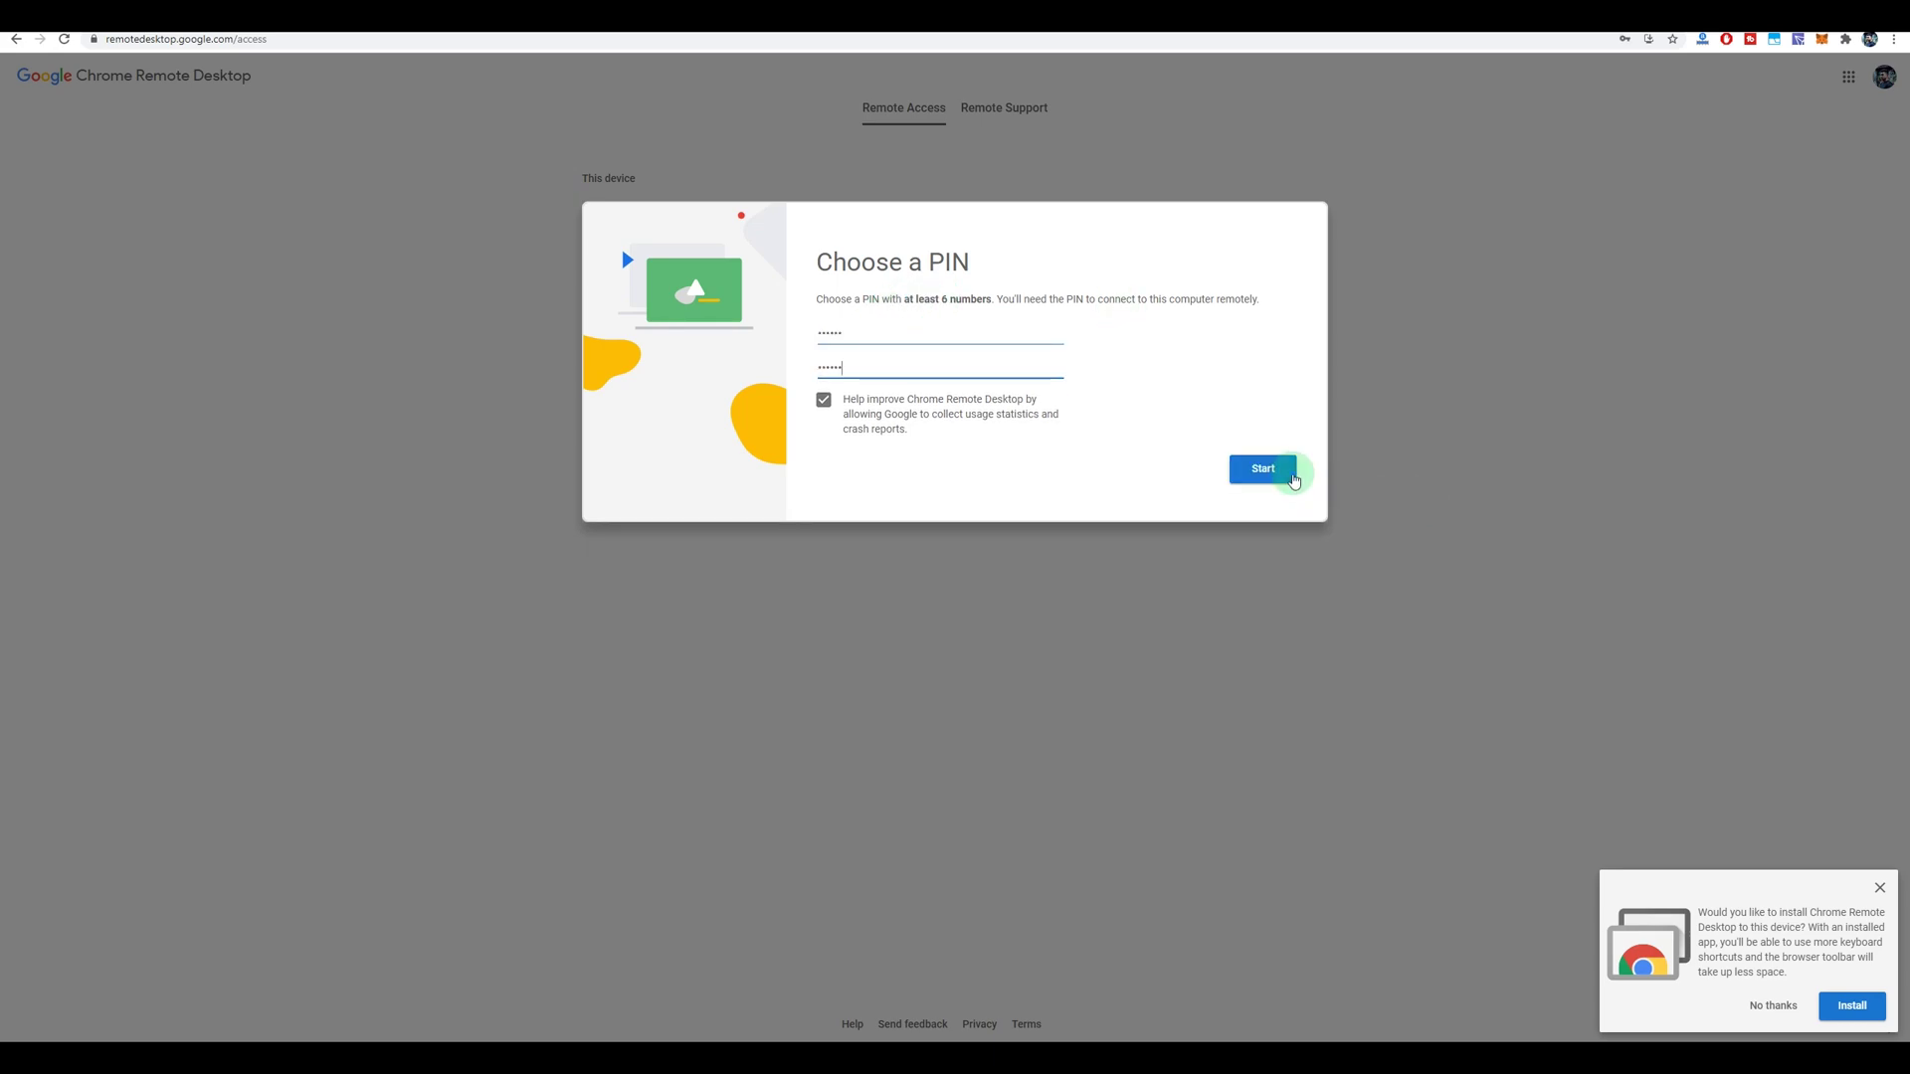
click(1293, 481)
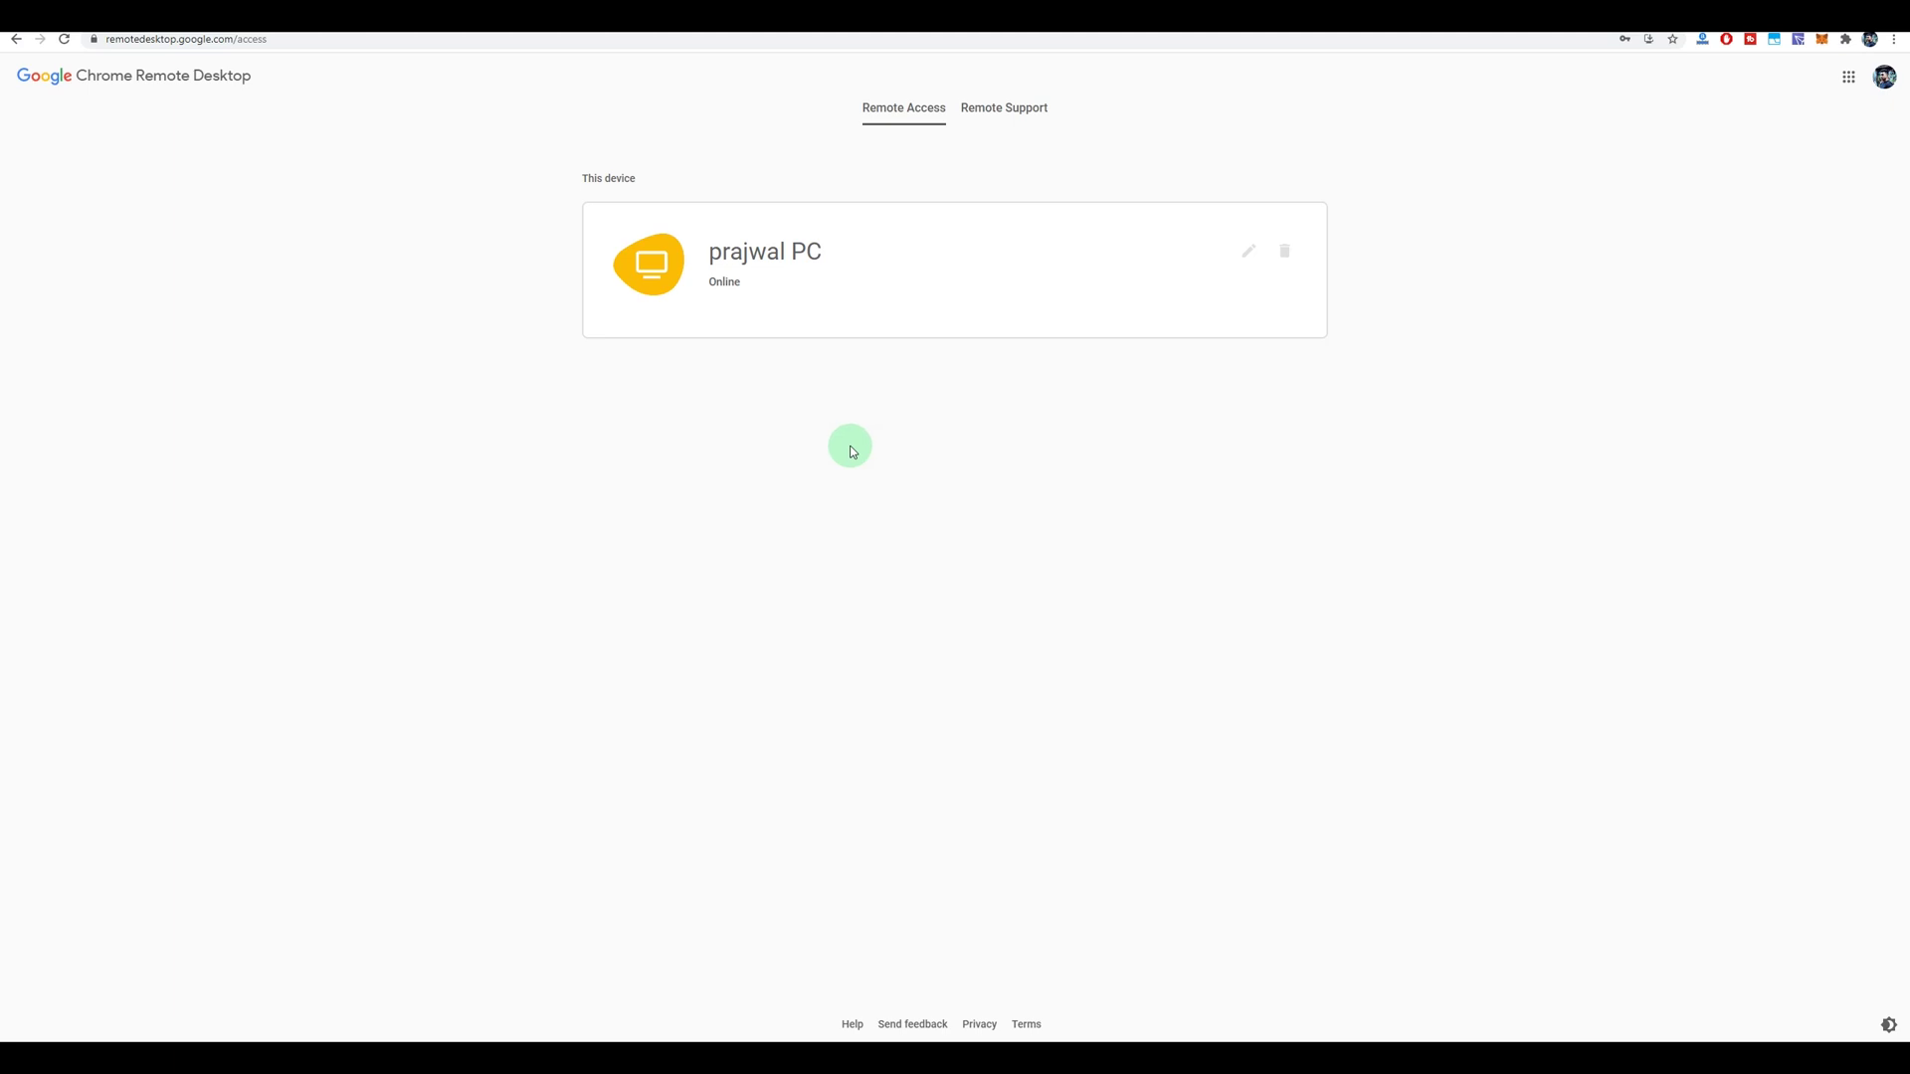
Switch to the Remote Support page and highlight its screen-sharing and connect-to-another-computer text
click(998, 107)
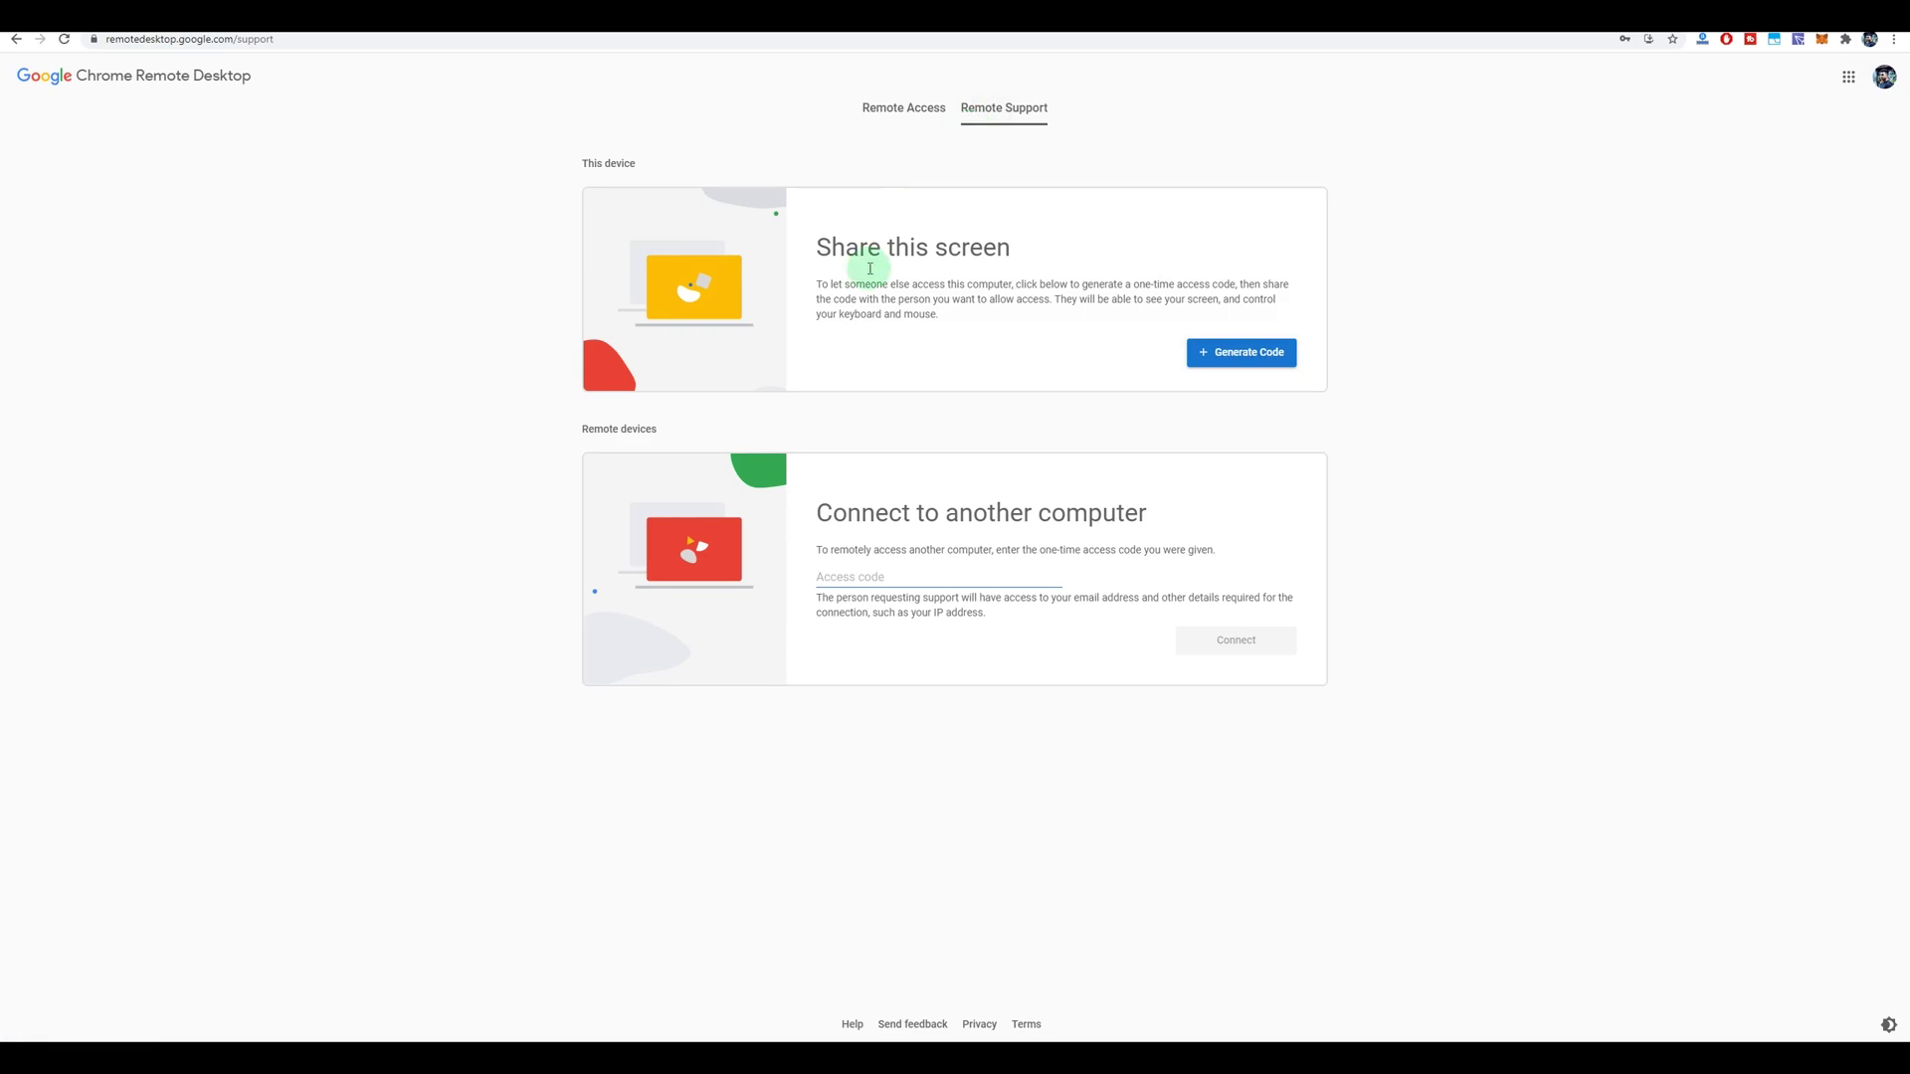
drag(843, 283, 1054, 272)
click(1054, 271)
drag(845, 507, 1087, 542)
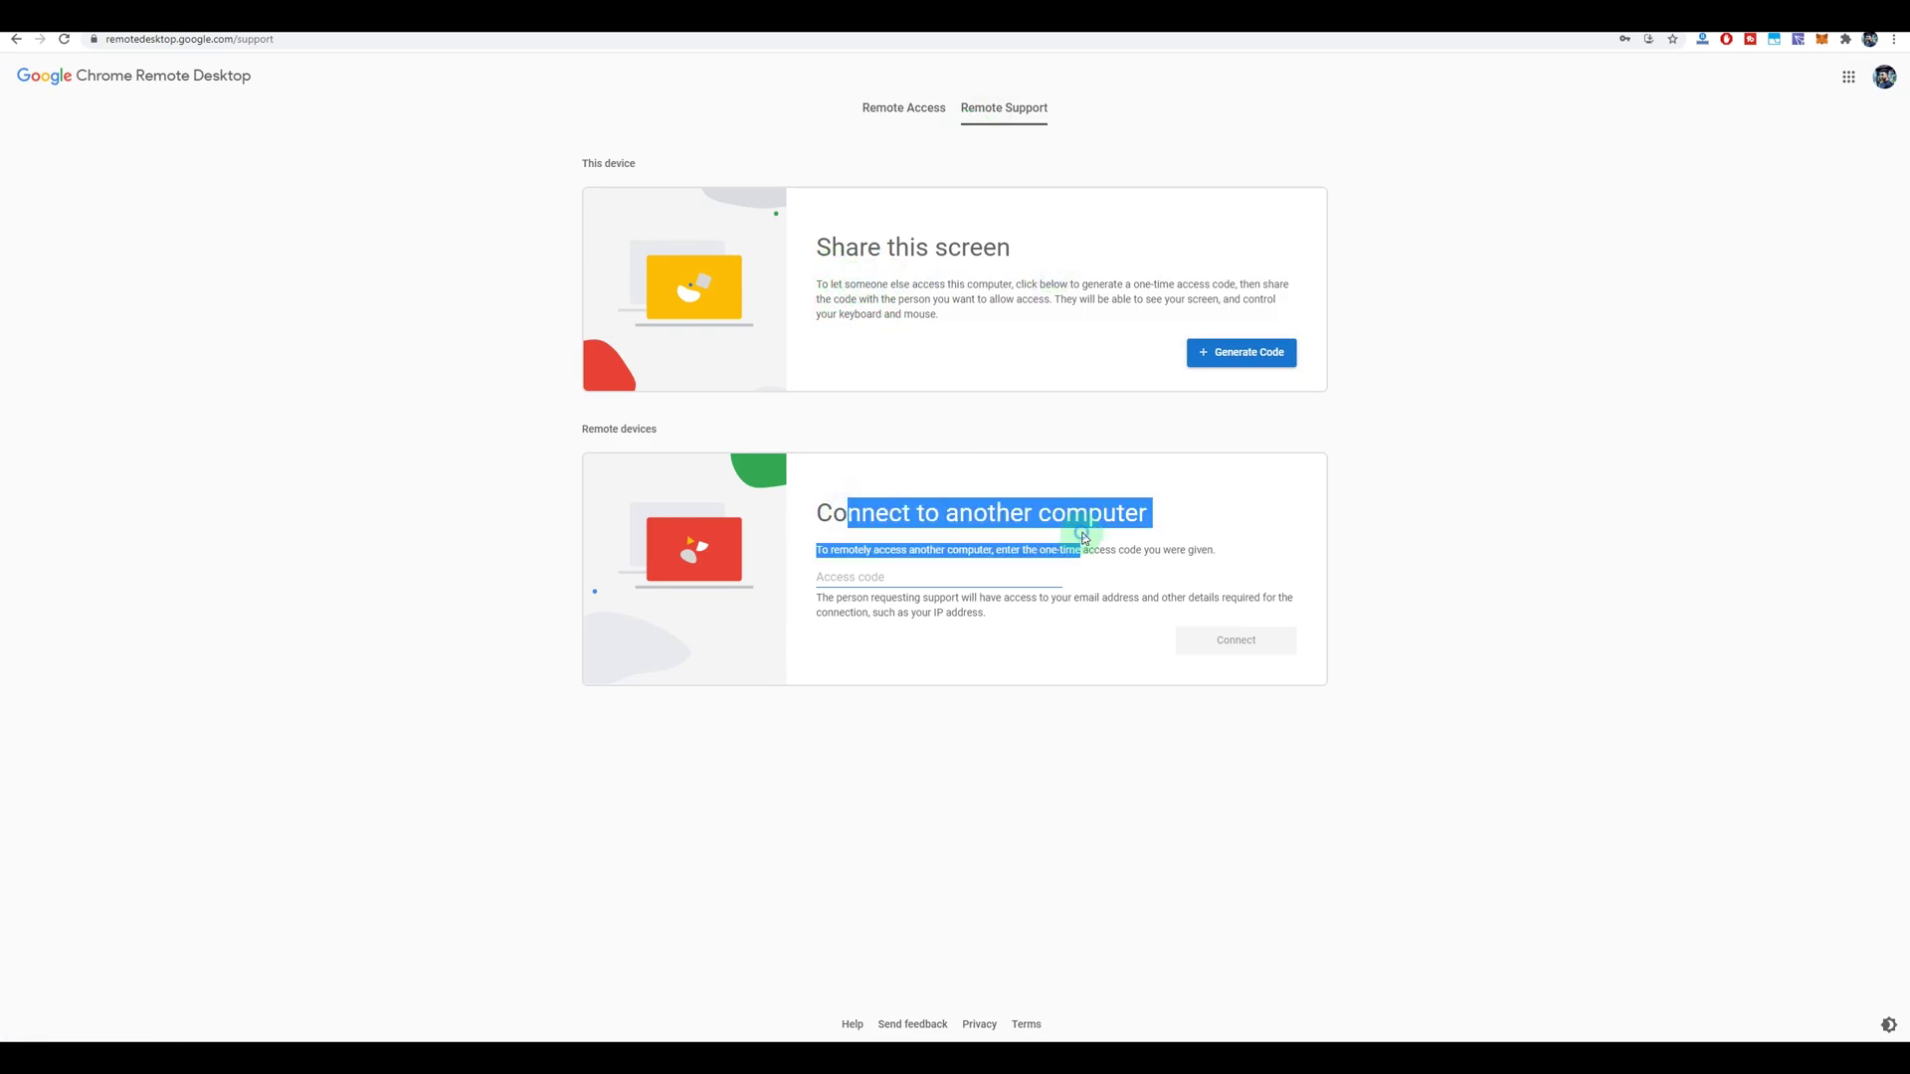
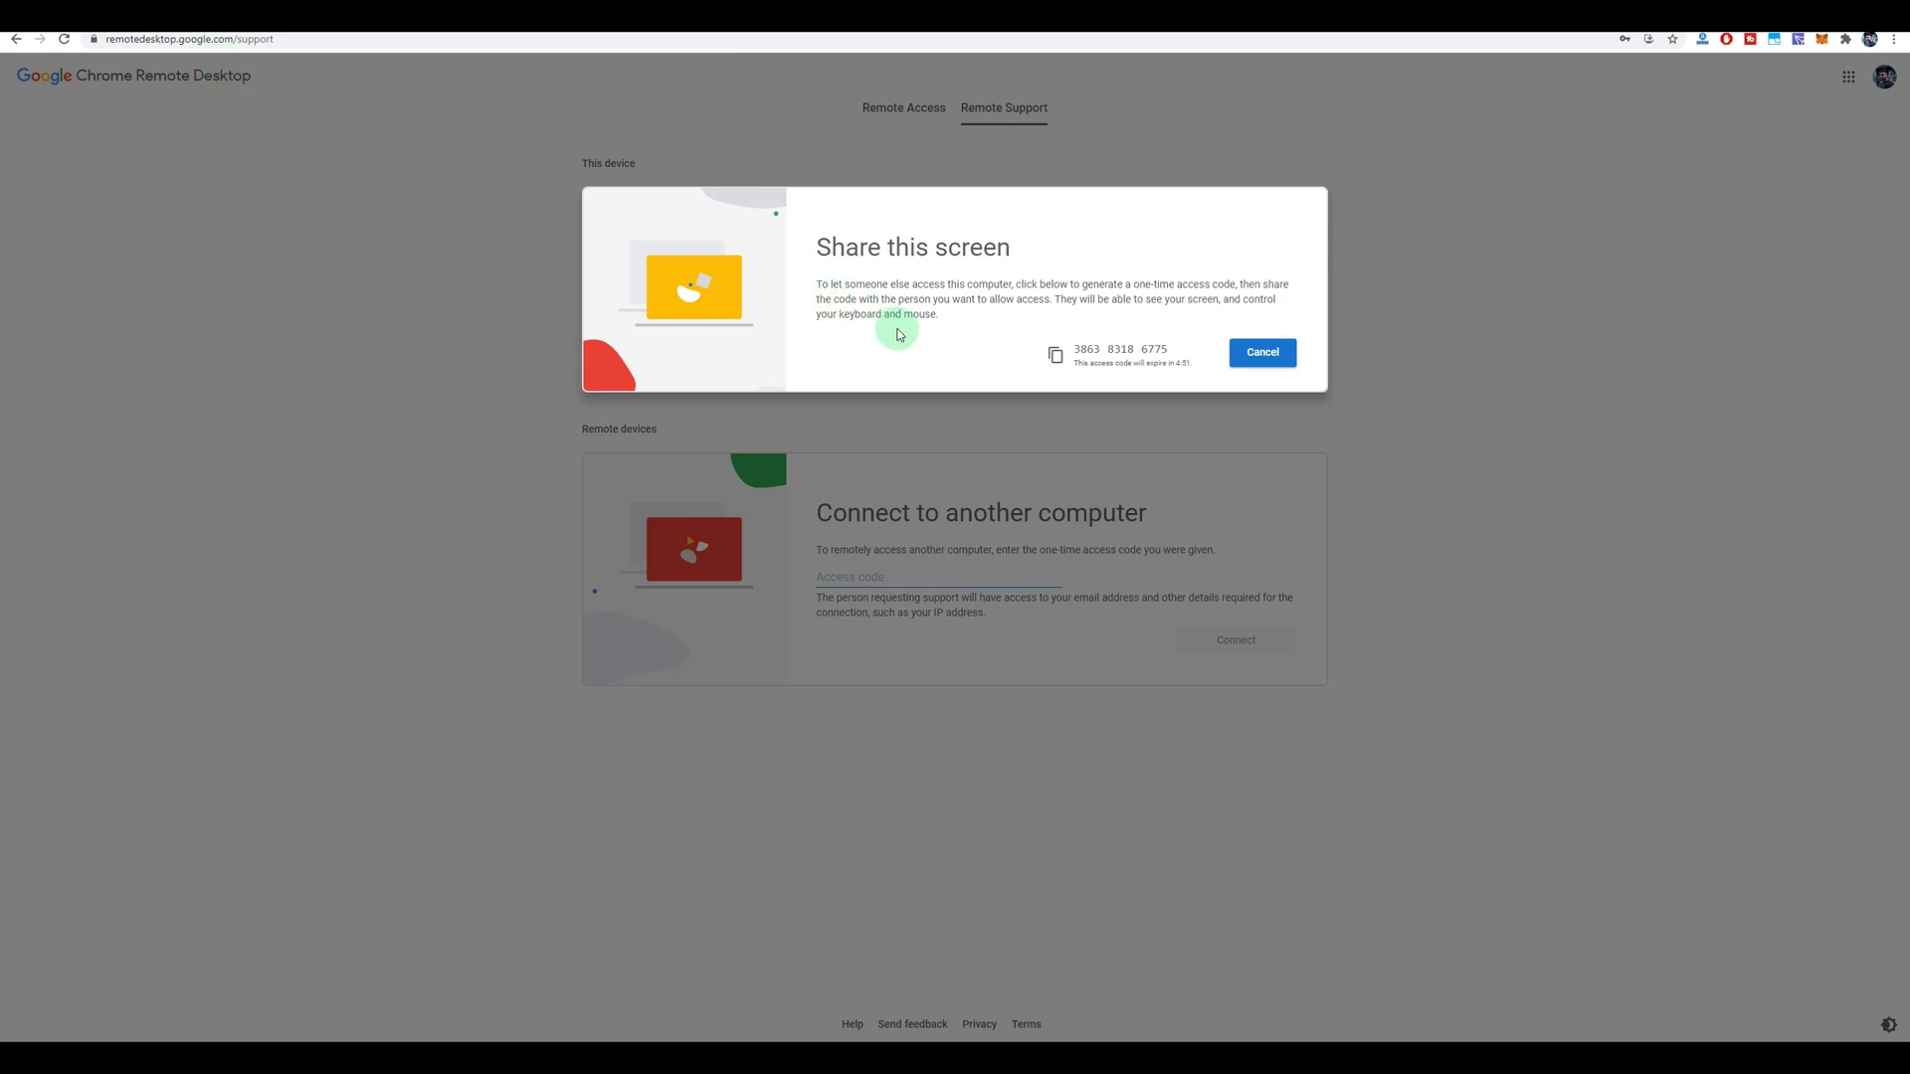
Select the one-time access code on the Share this screen panel and copy it to the clipboard
triple_click(1076, 350)
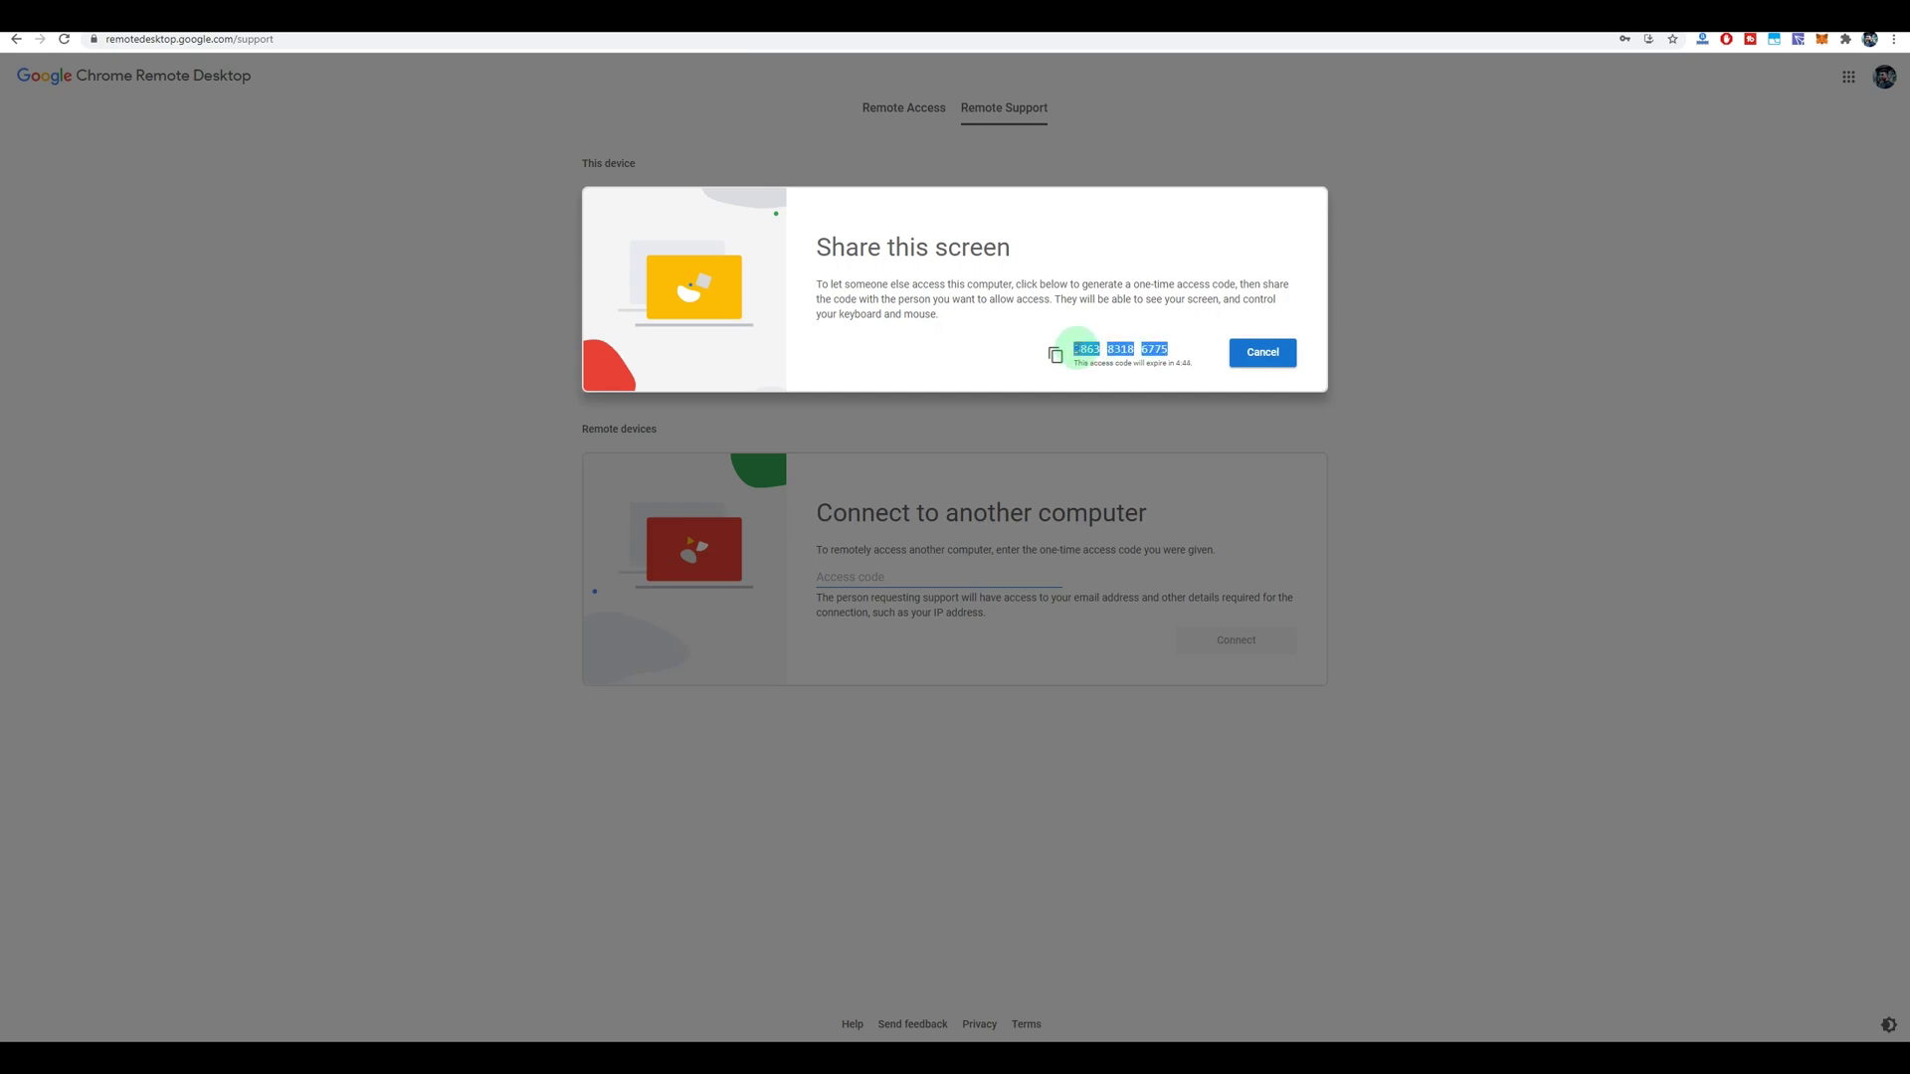
click(1079, 350)
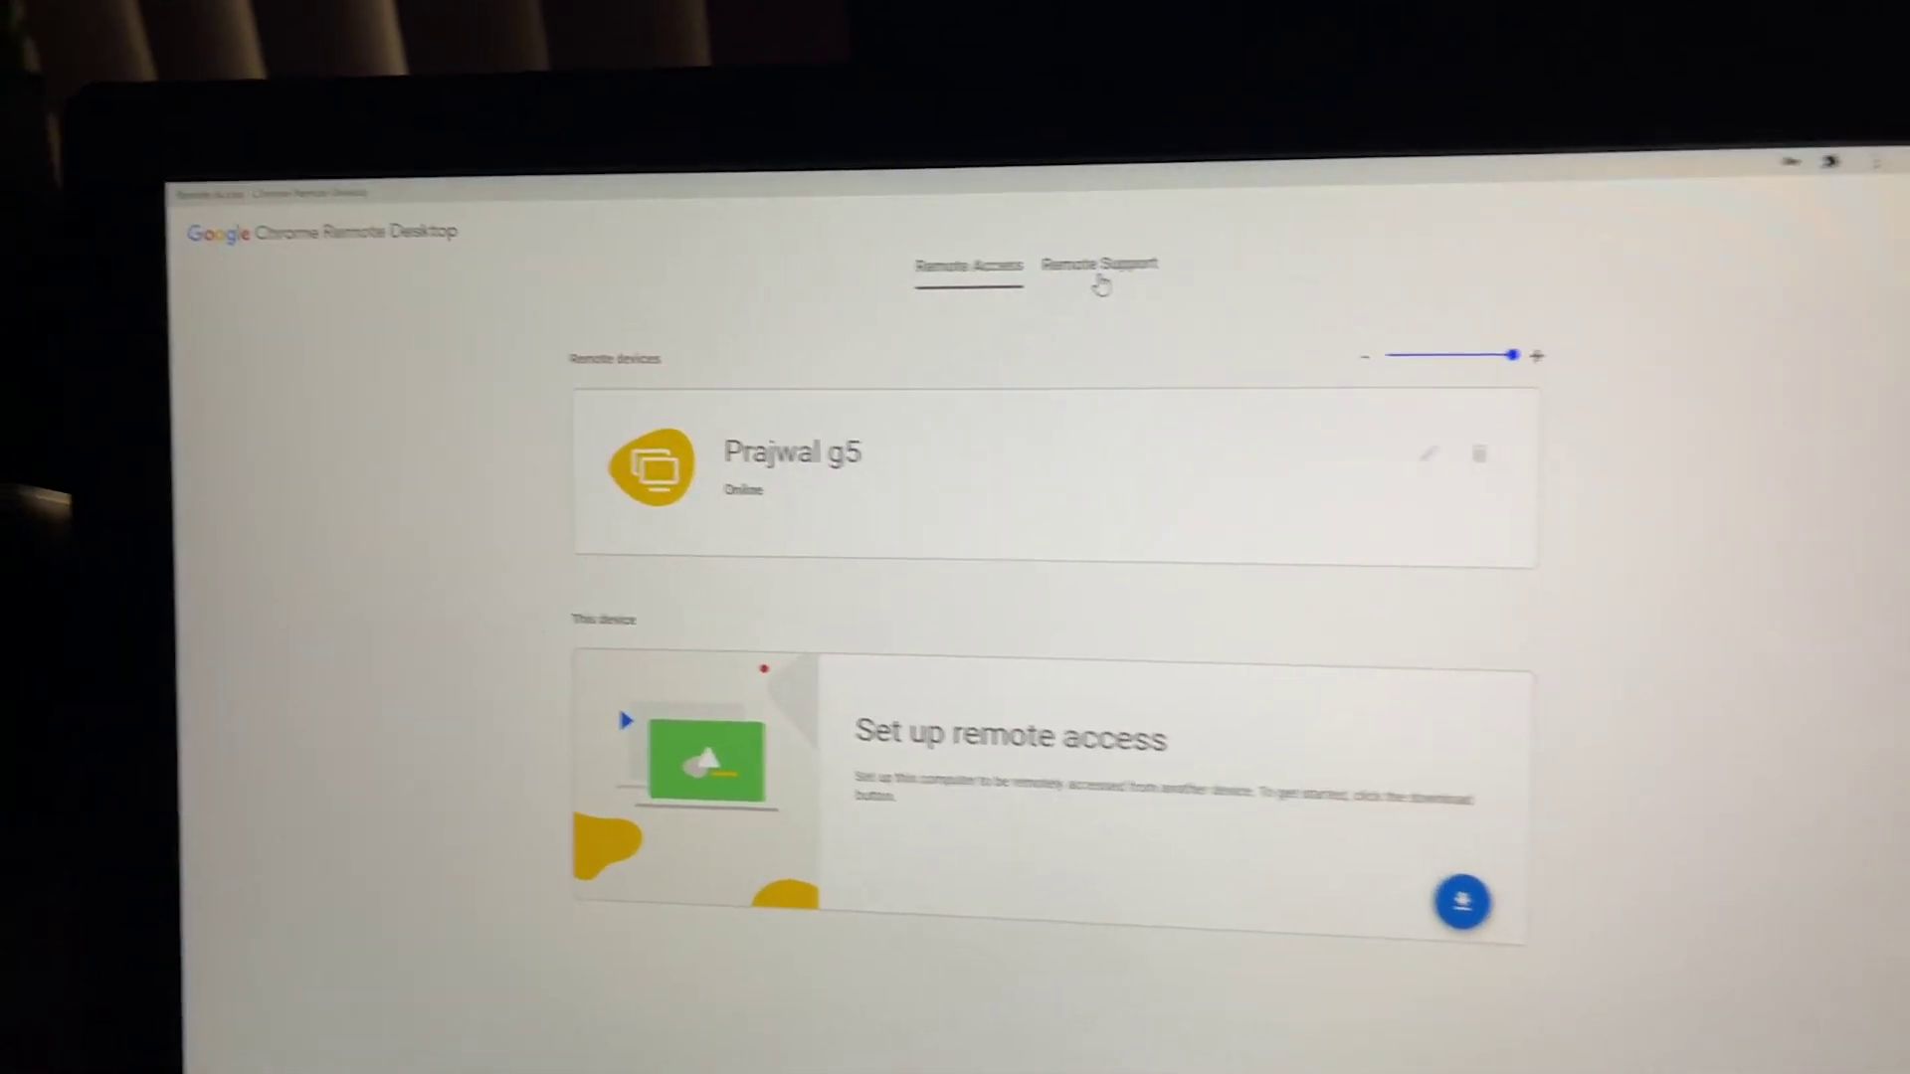
On the other computer's Remote Support page, paste the copied code into the Access code field
click(913, 255)
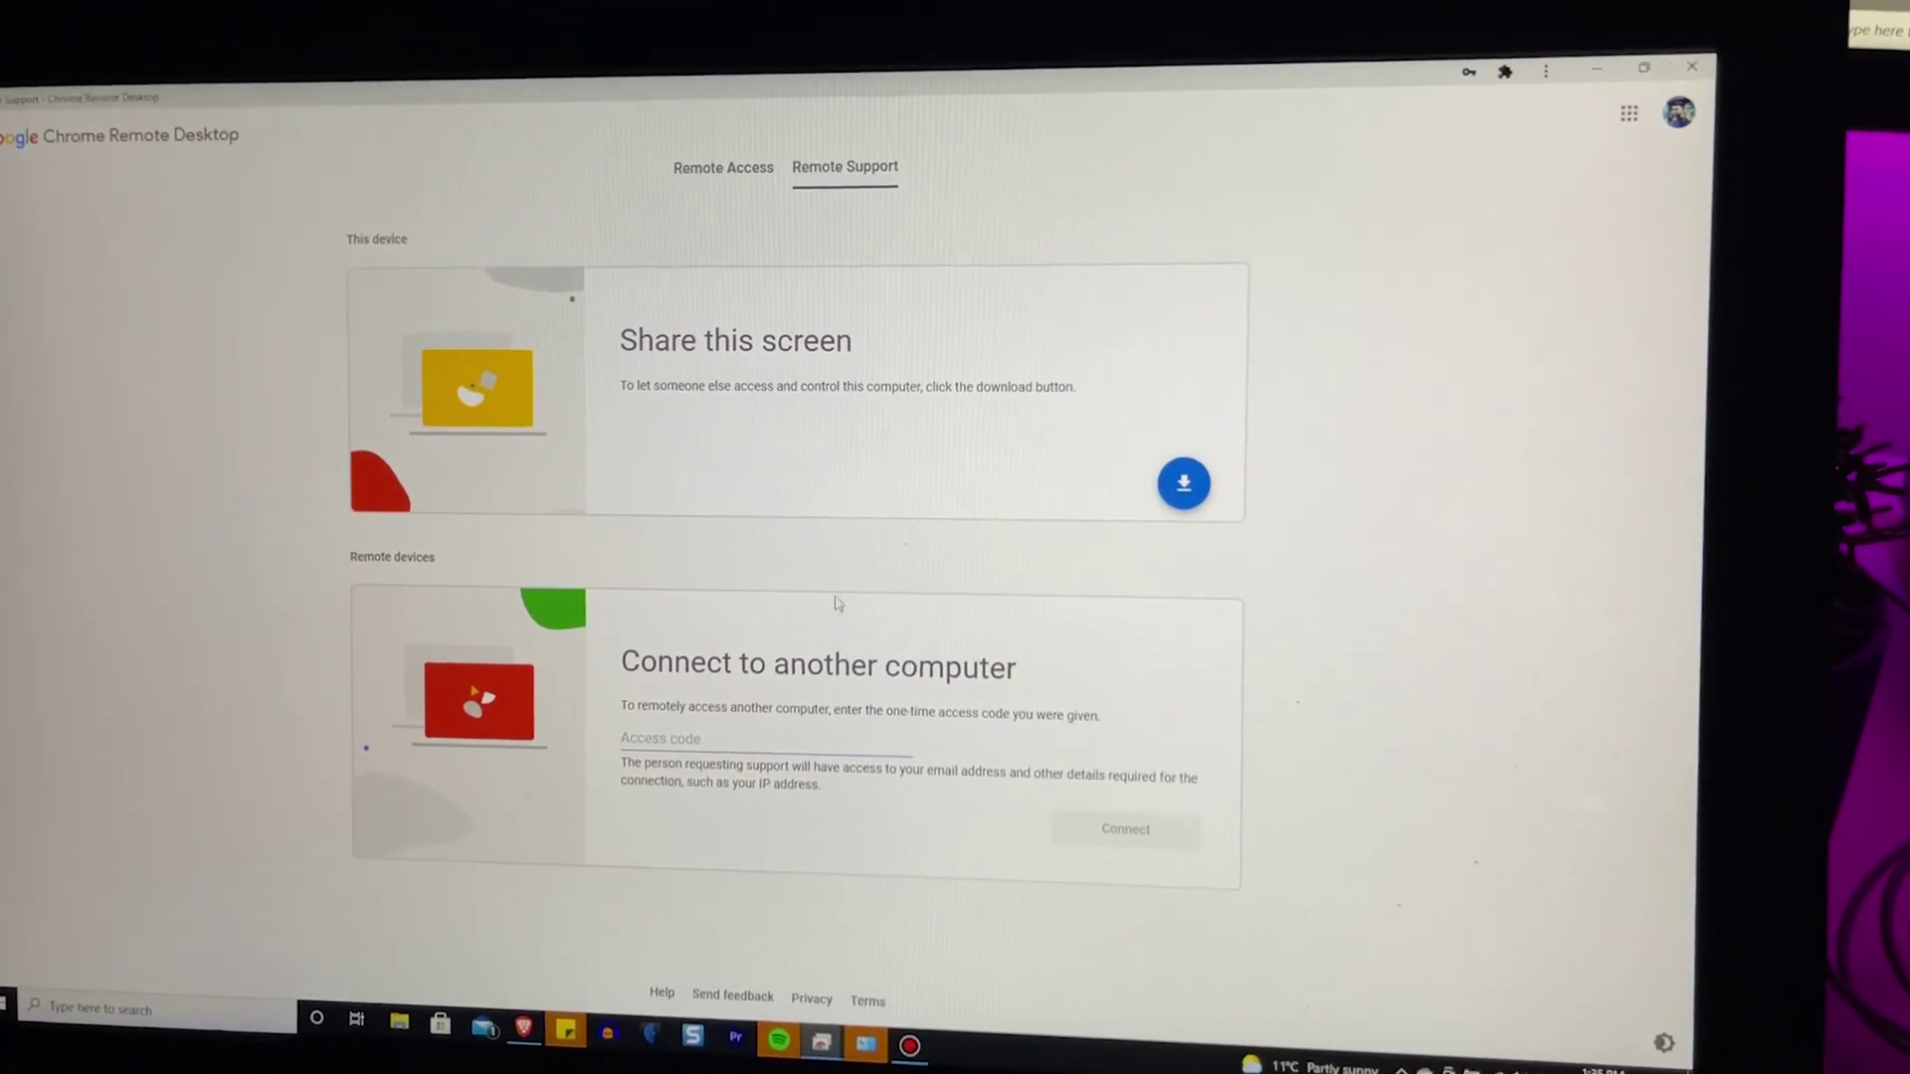
click(734, 734)
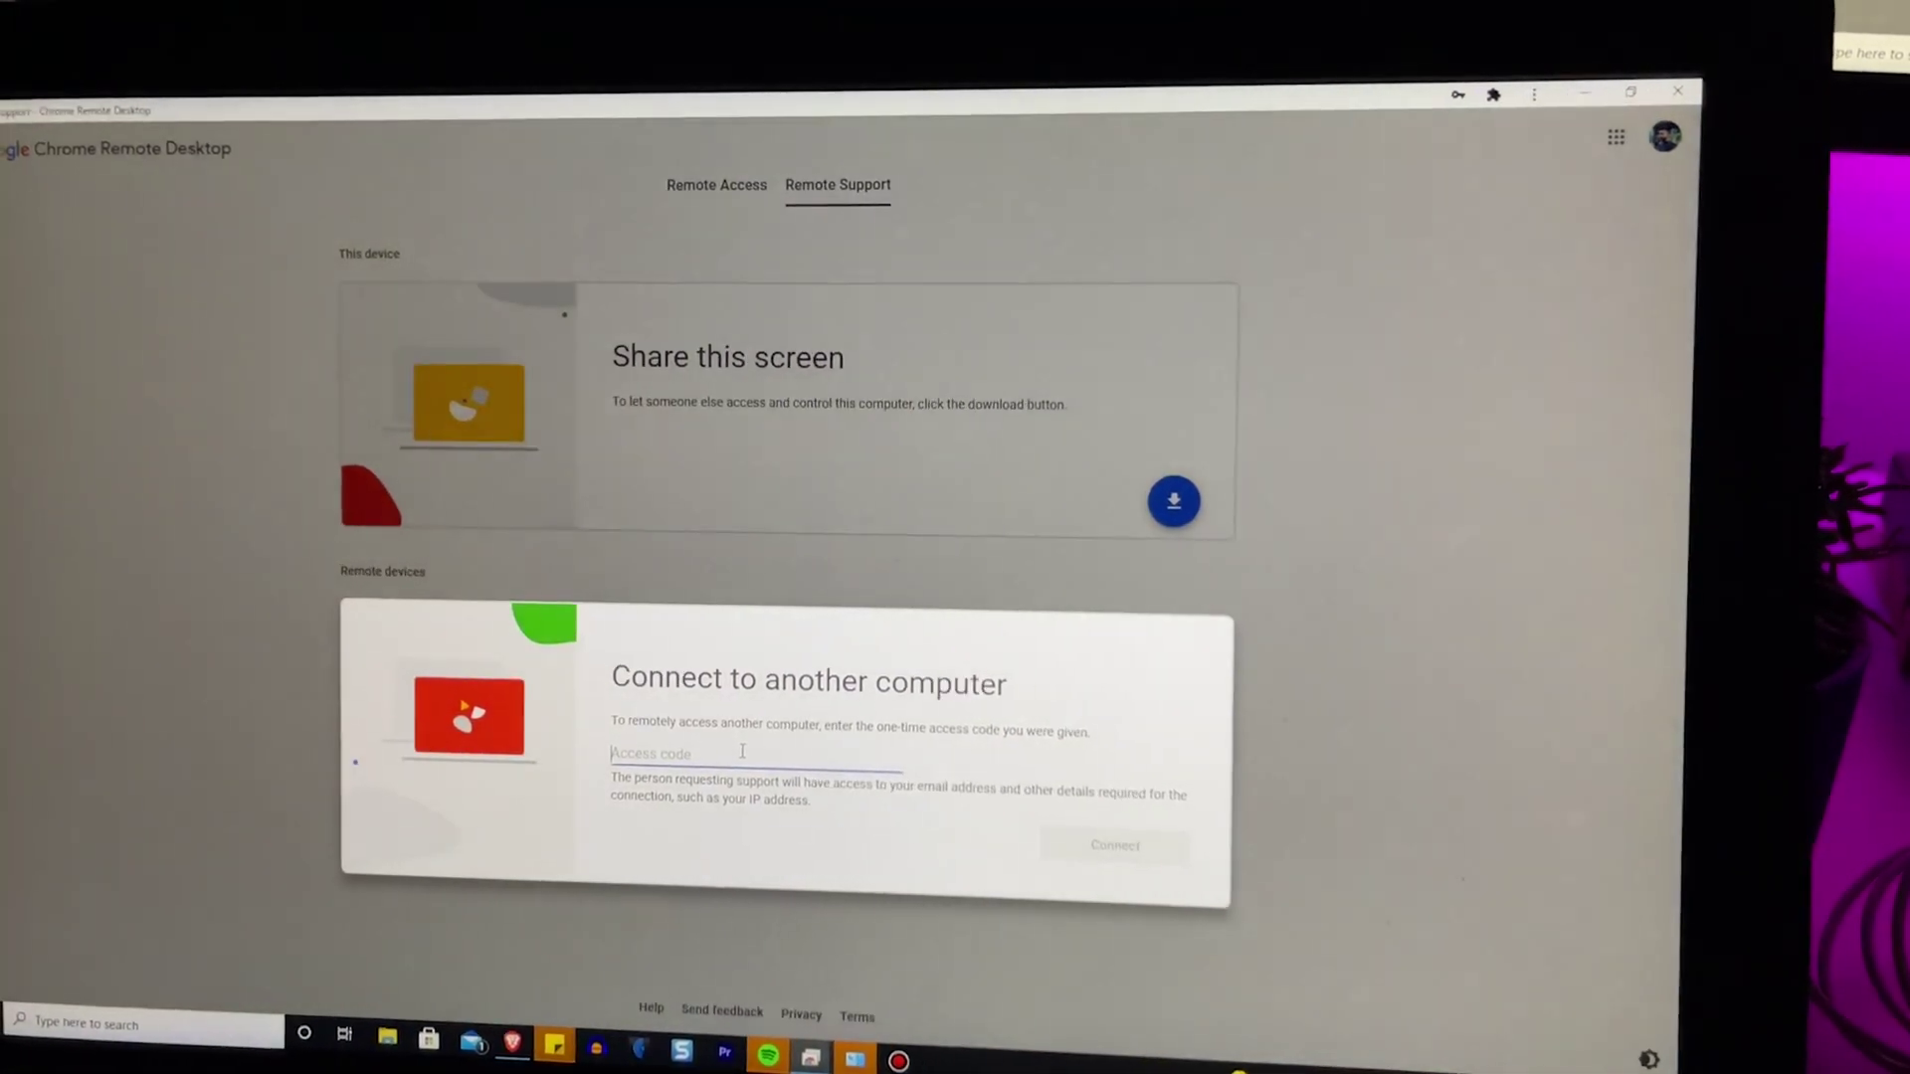
key(ctrl+v)
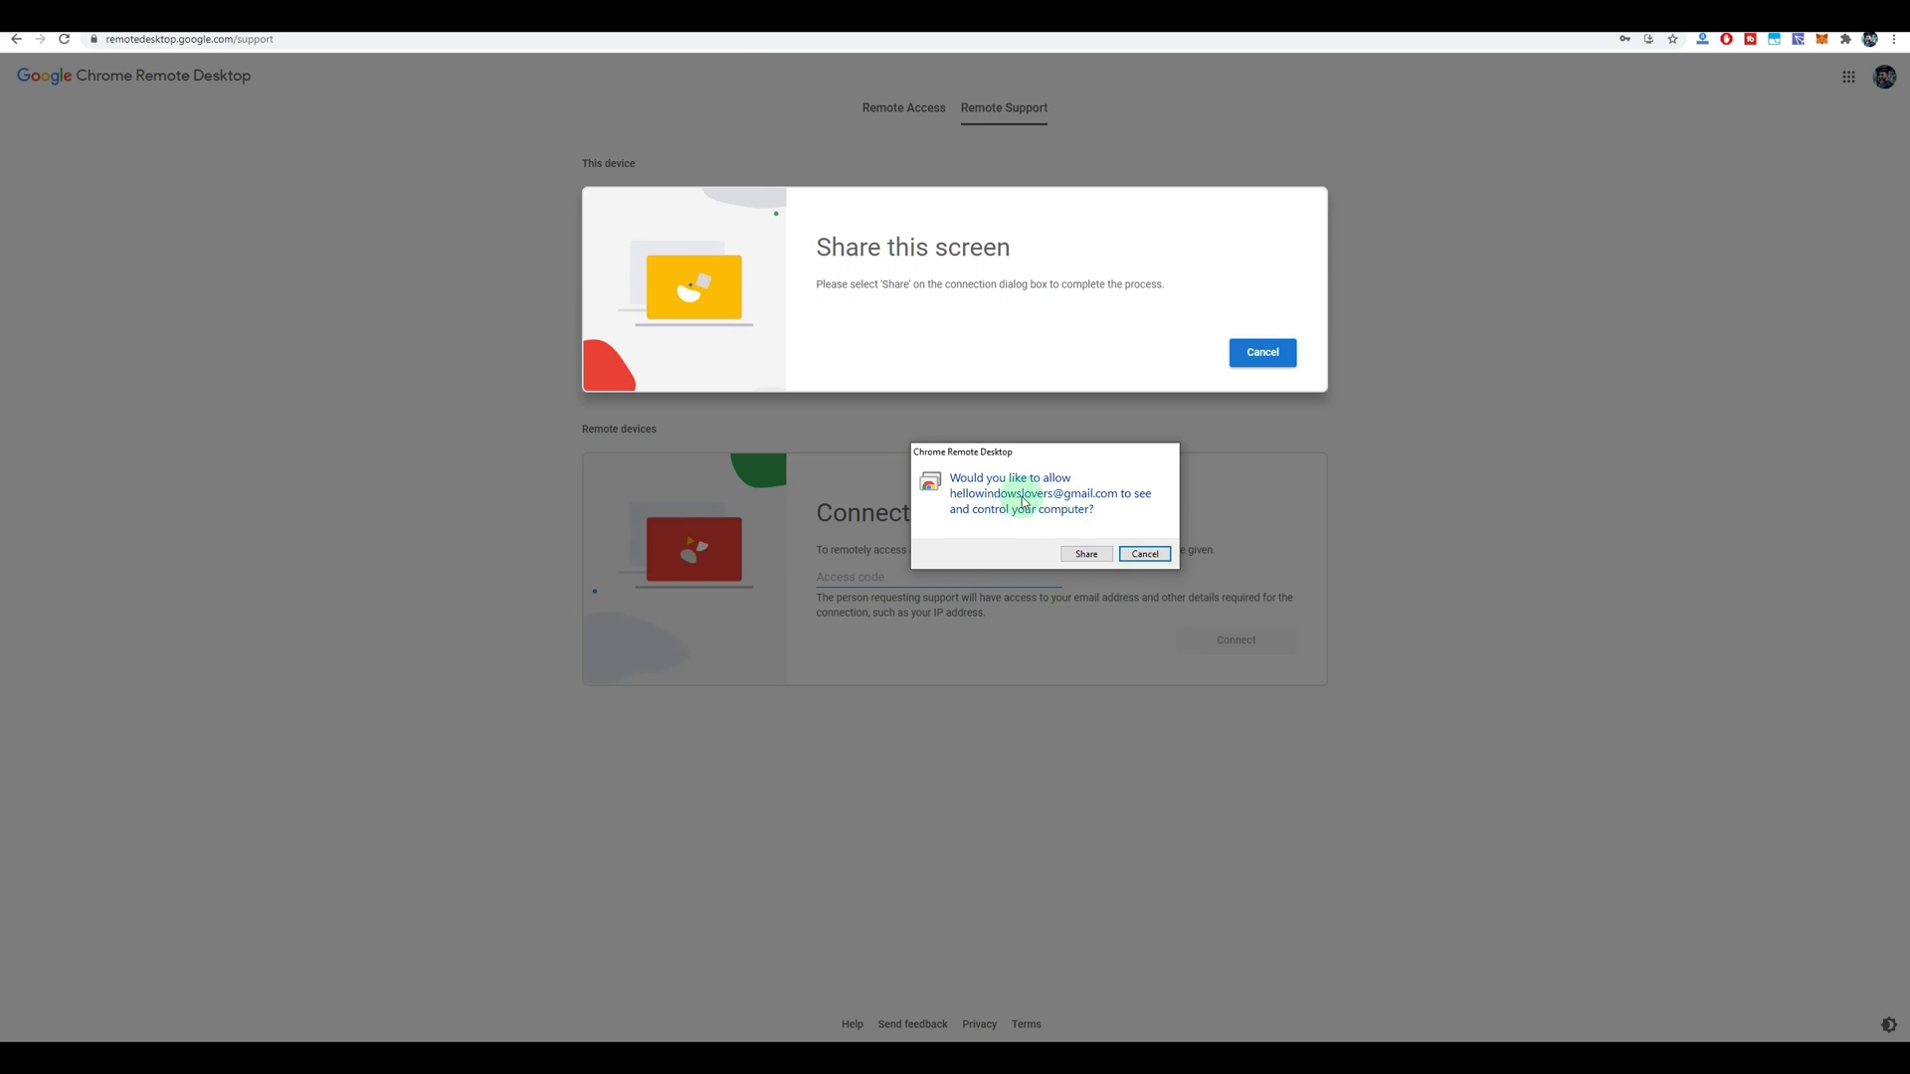
Share this desktop with the requesting account, then minimize the remote support window
click(1084, 554)
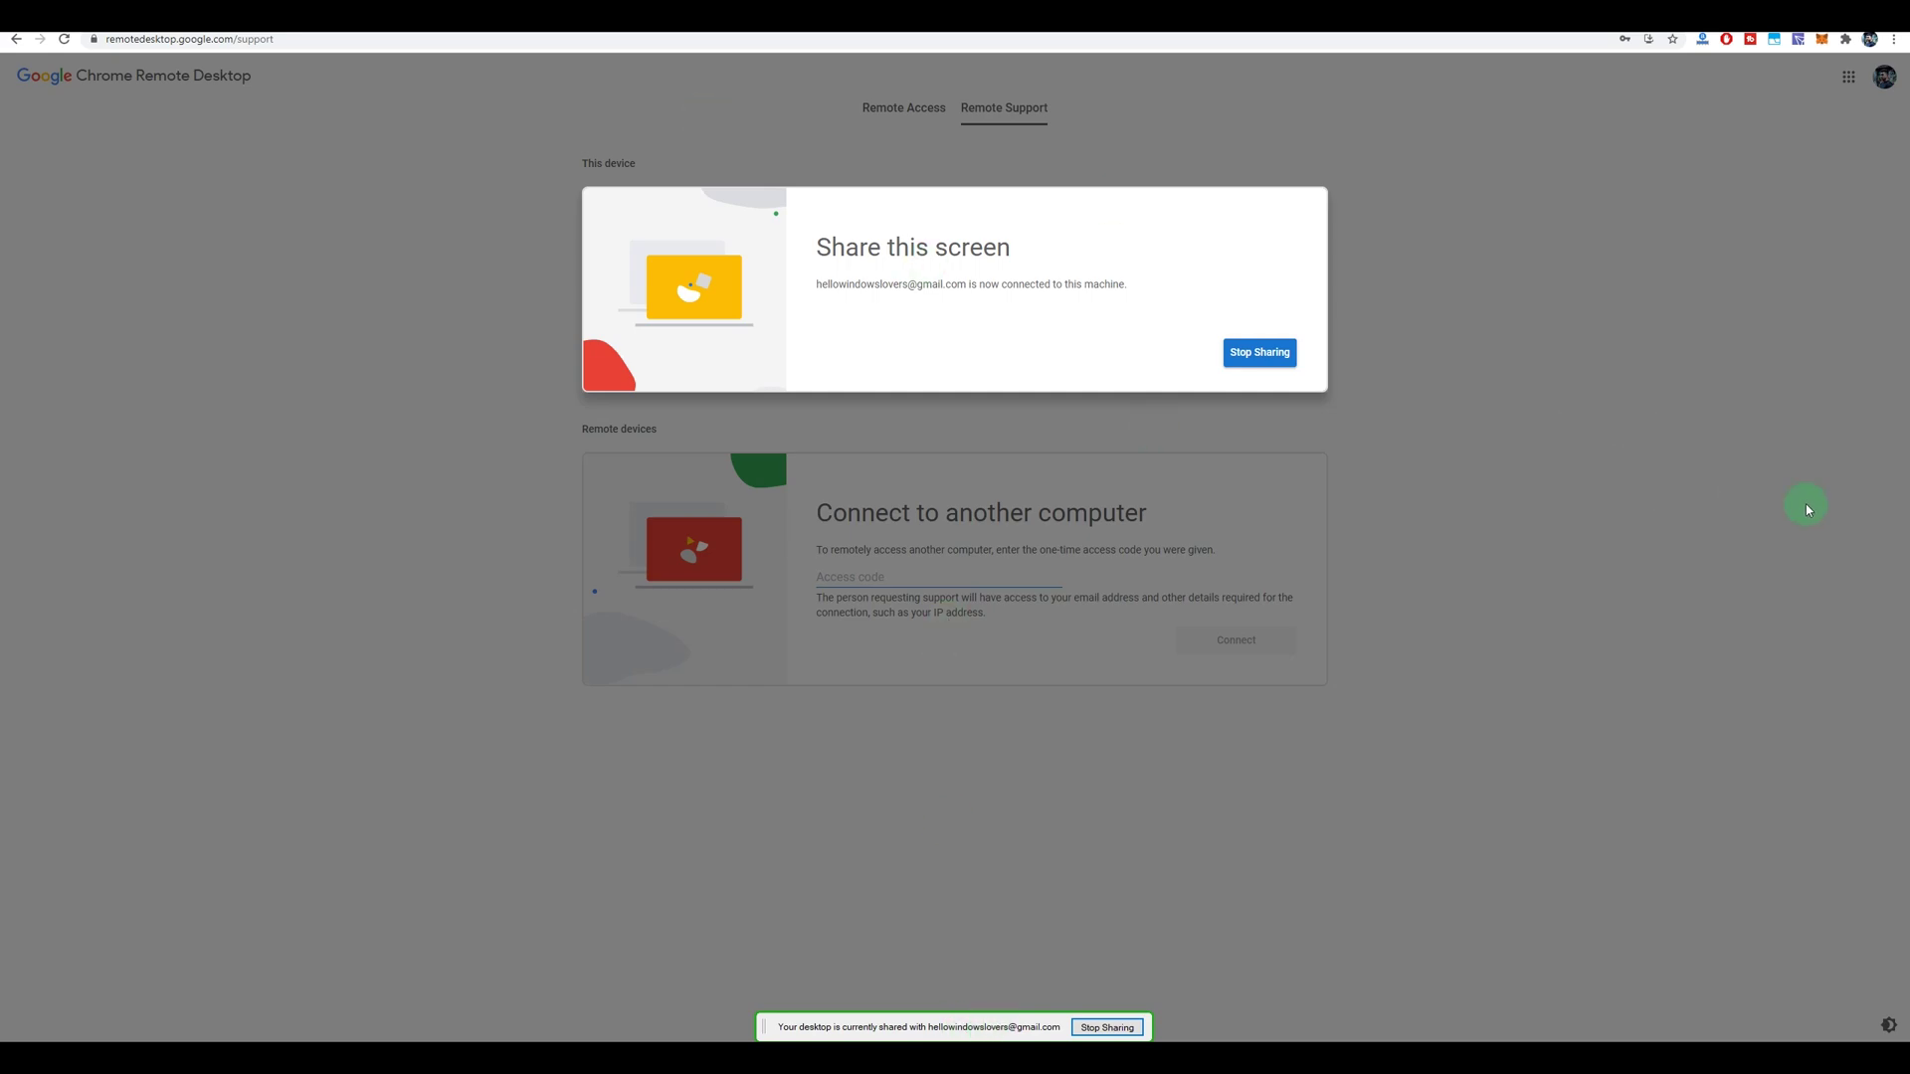
click(1657, 651)
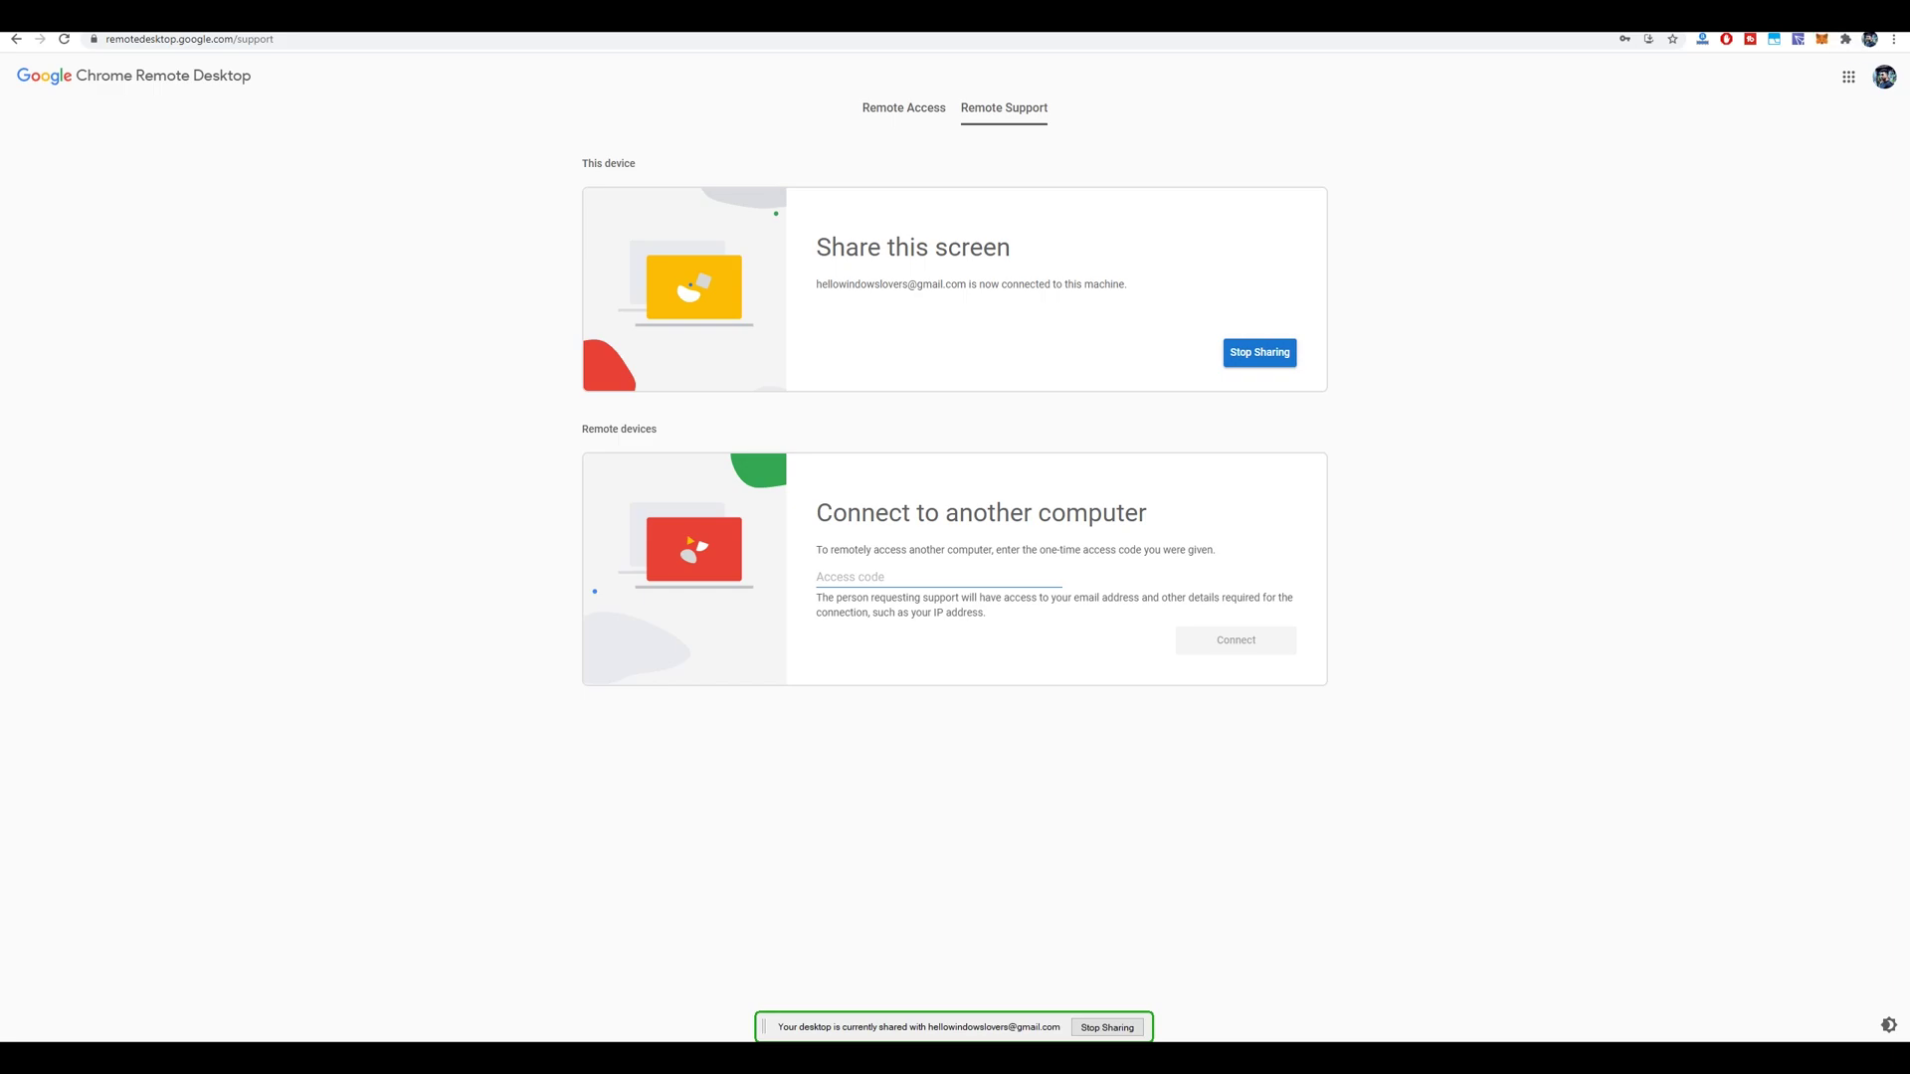
click(1871, 40)
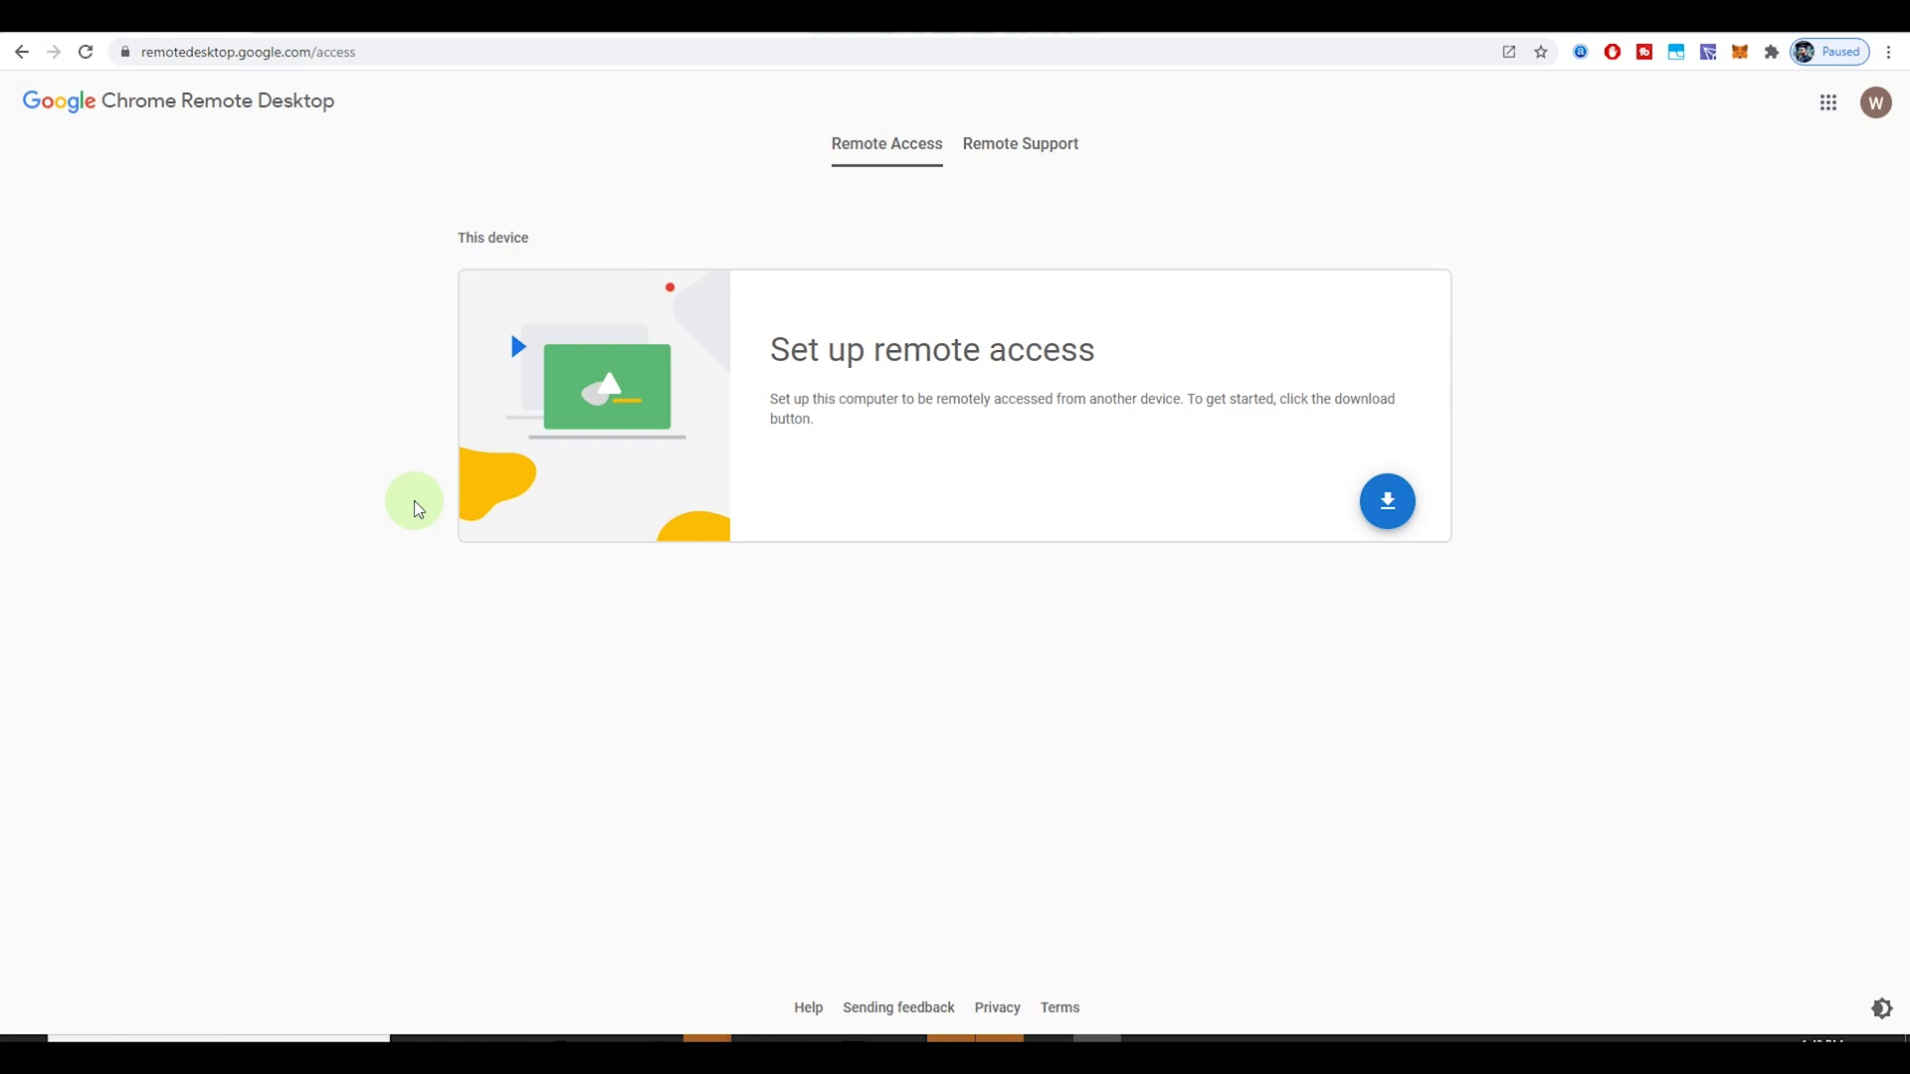
Add the Chrome Remote Desktop extension, accept the terms, and run the downloaded host .msi installer
click(1386, 510)
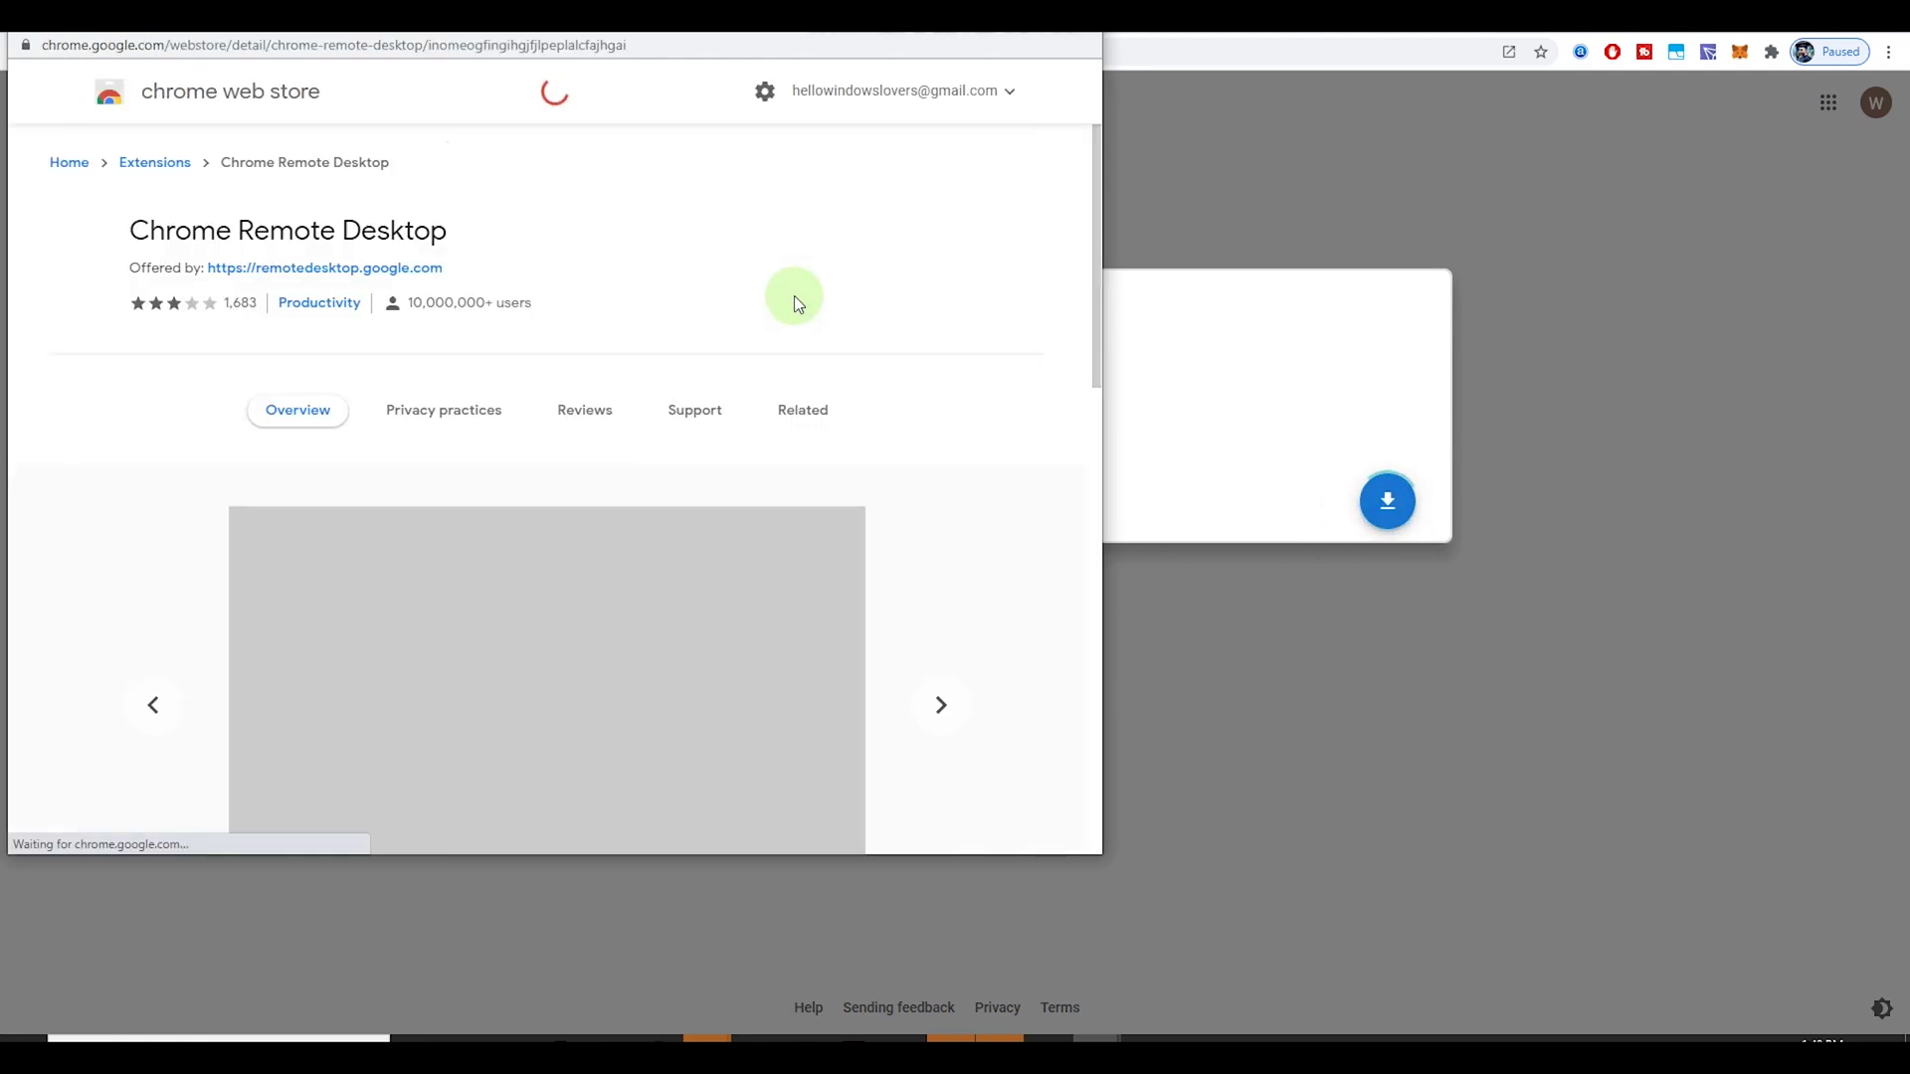
click(977, 240)
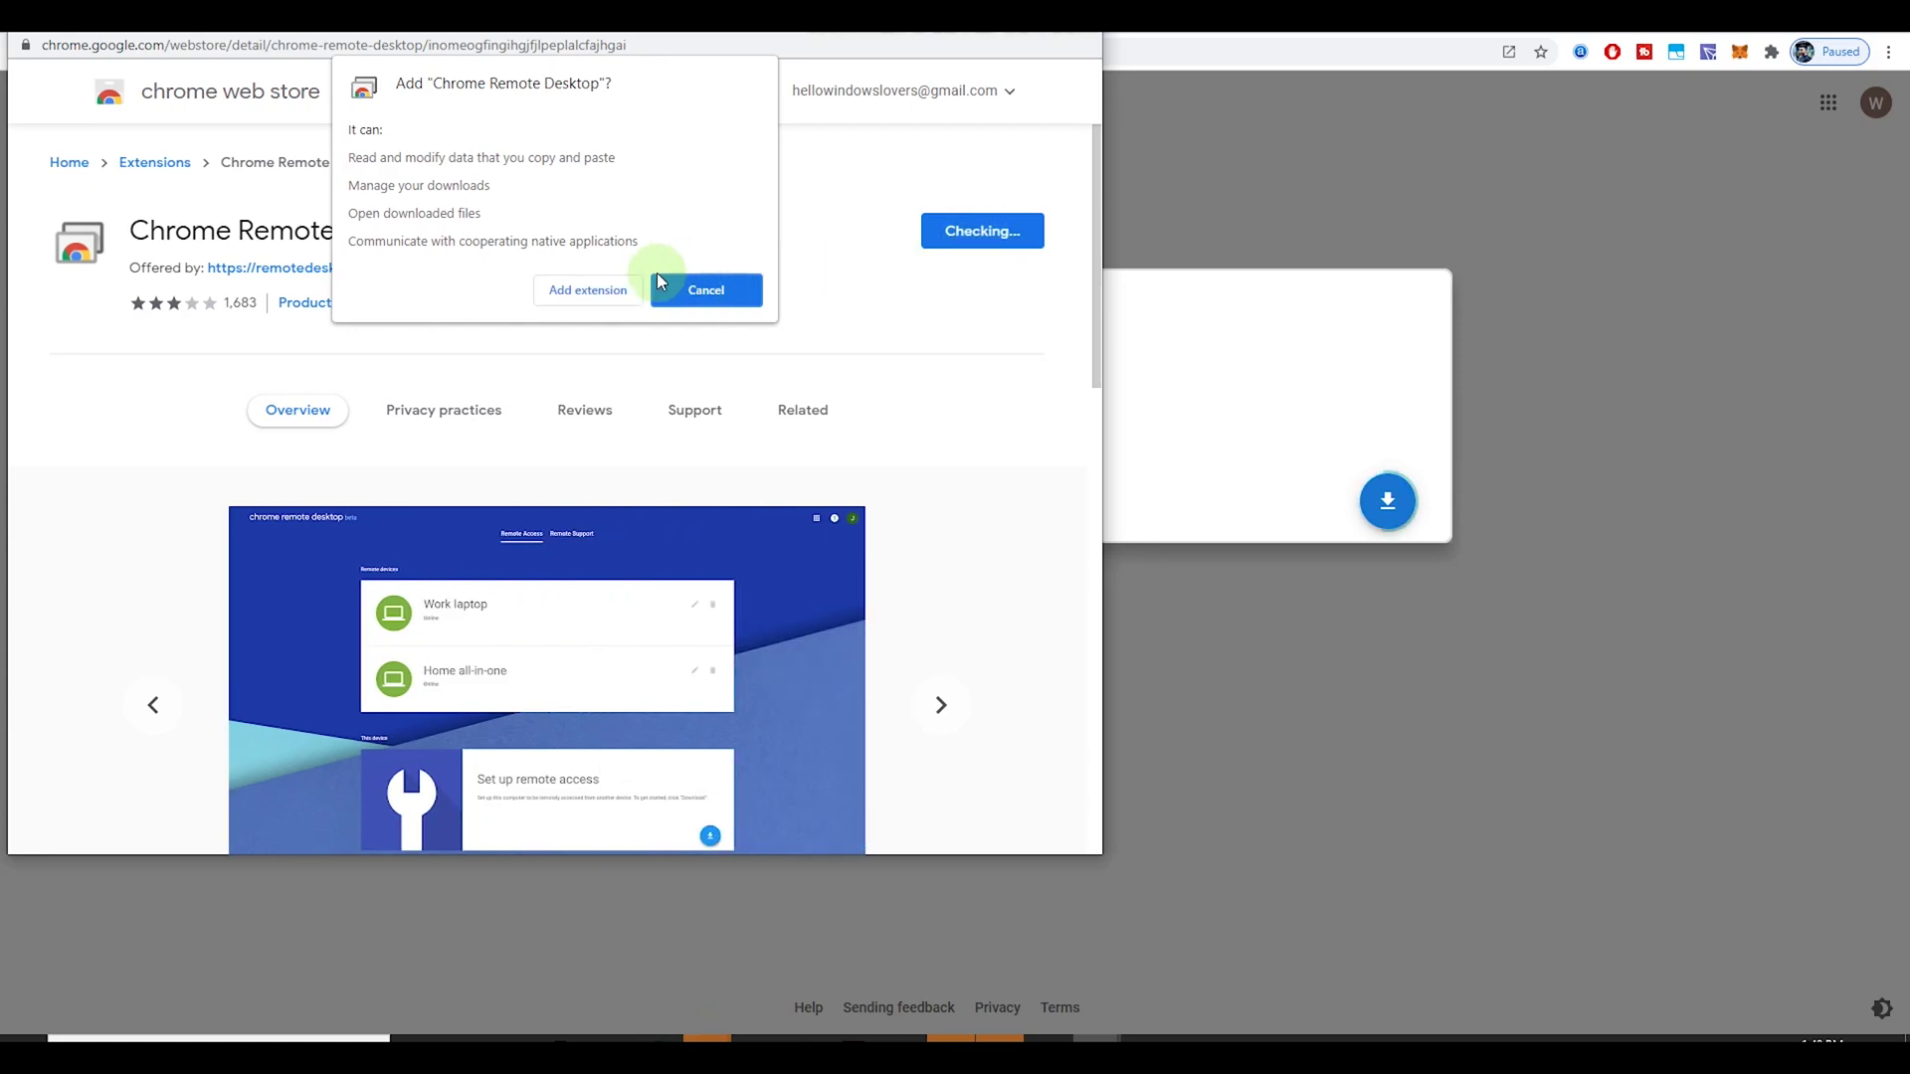
click(600, 290)
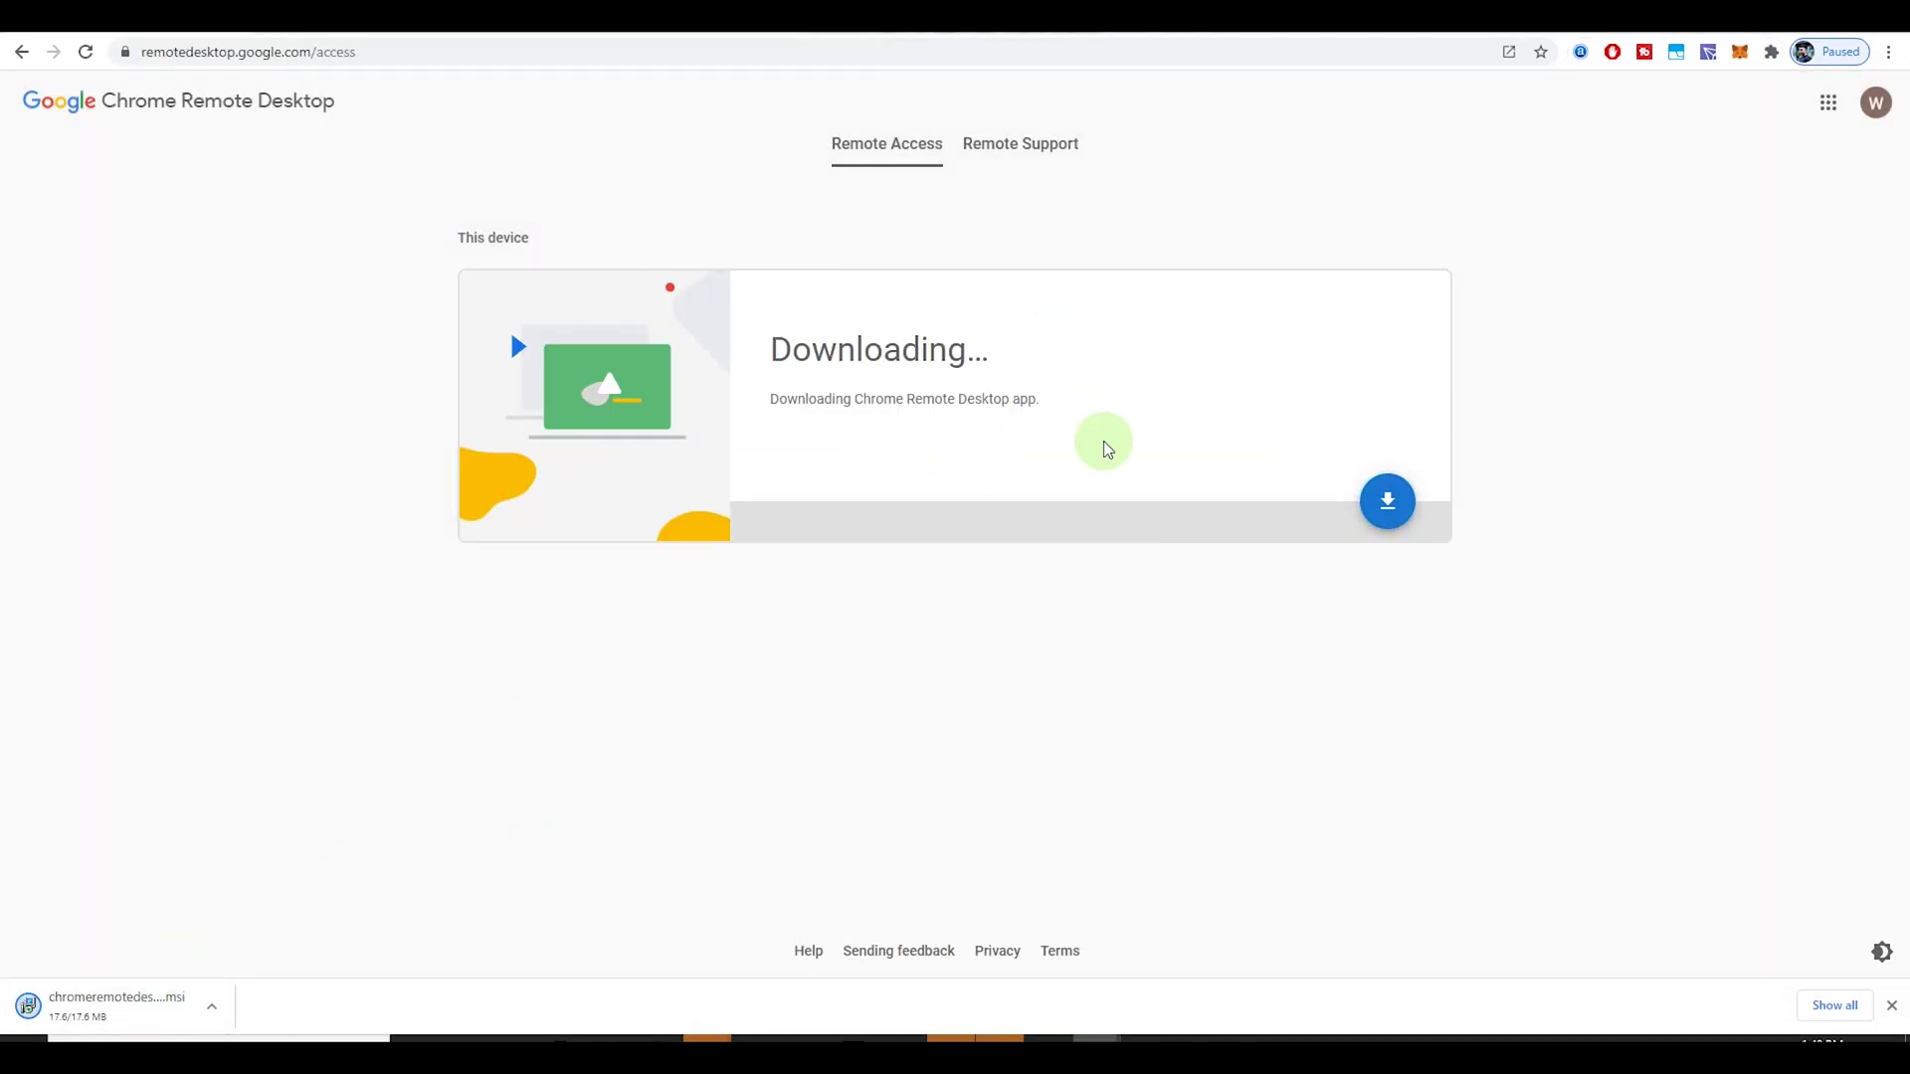
click(1343, 499)
click(1052, 179)
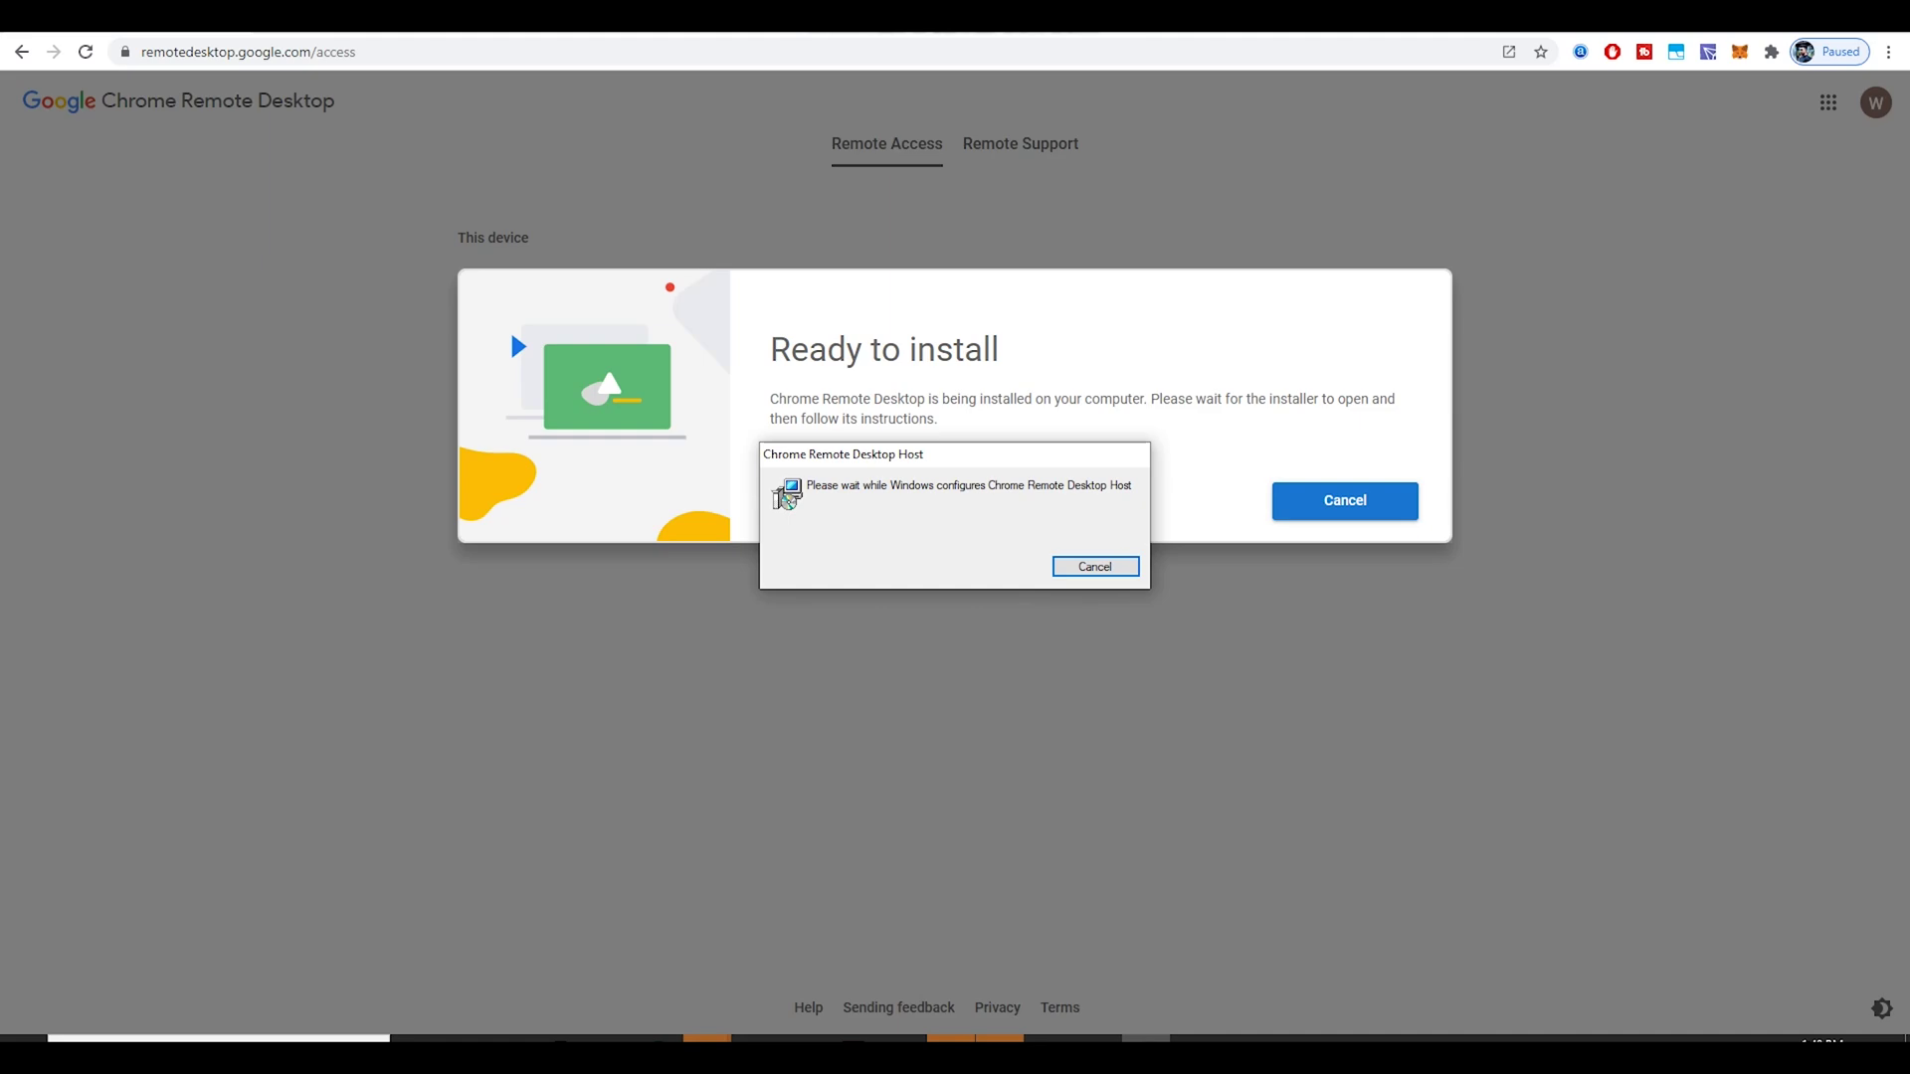
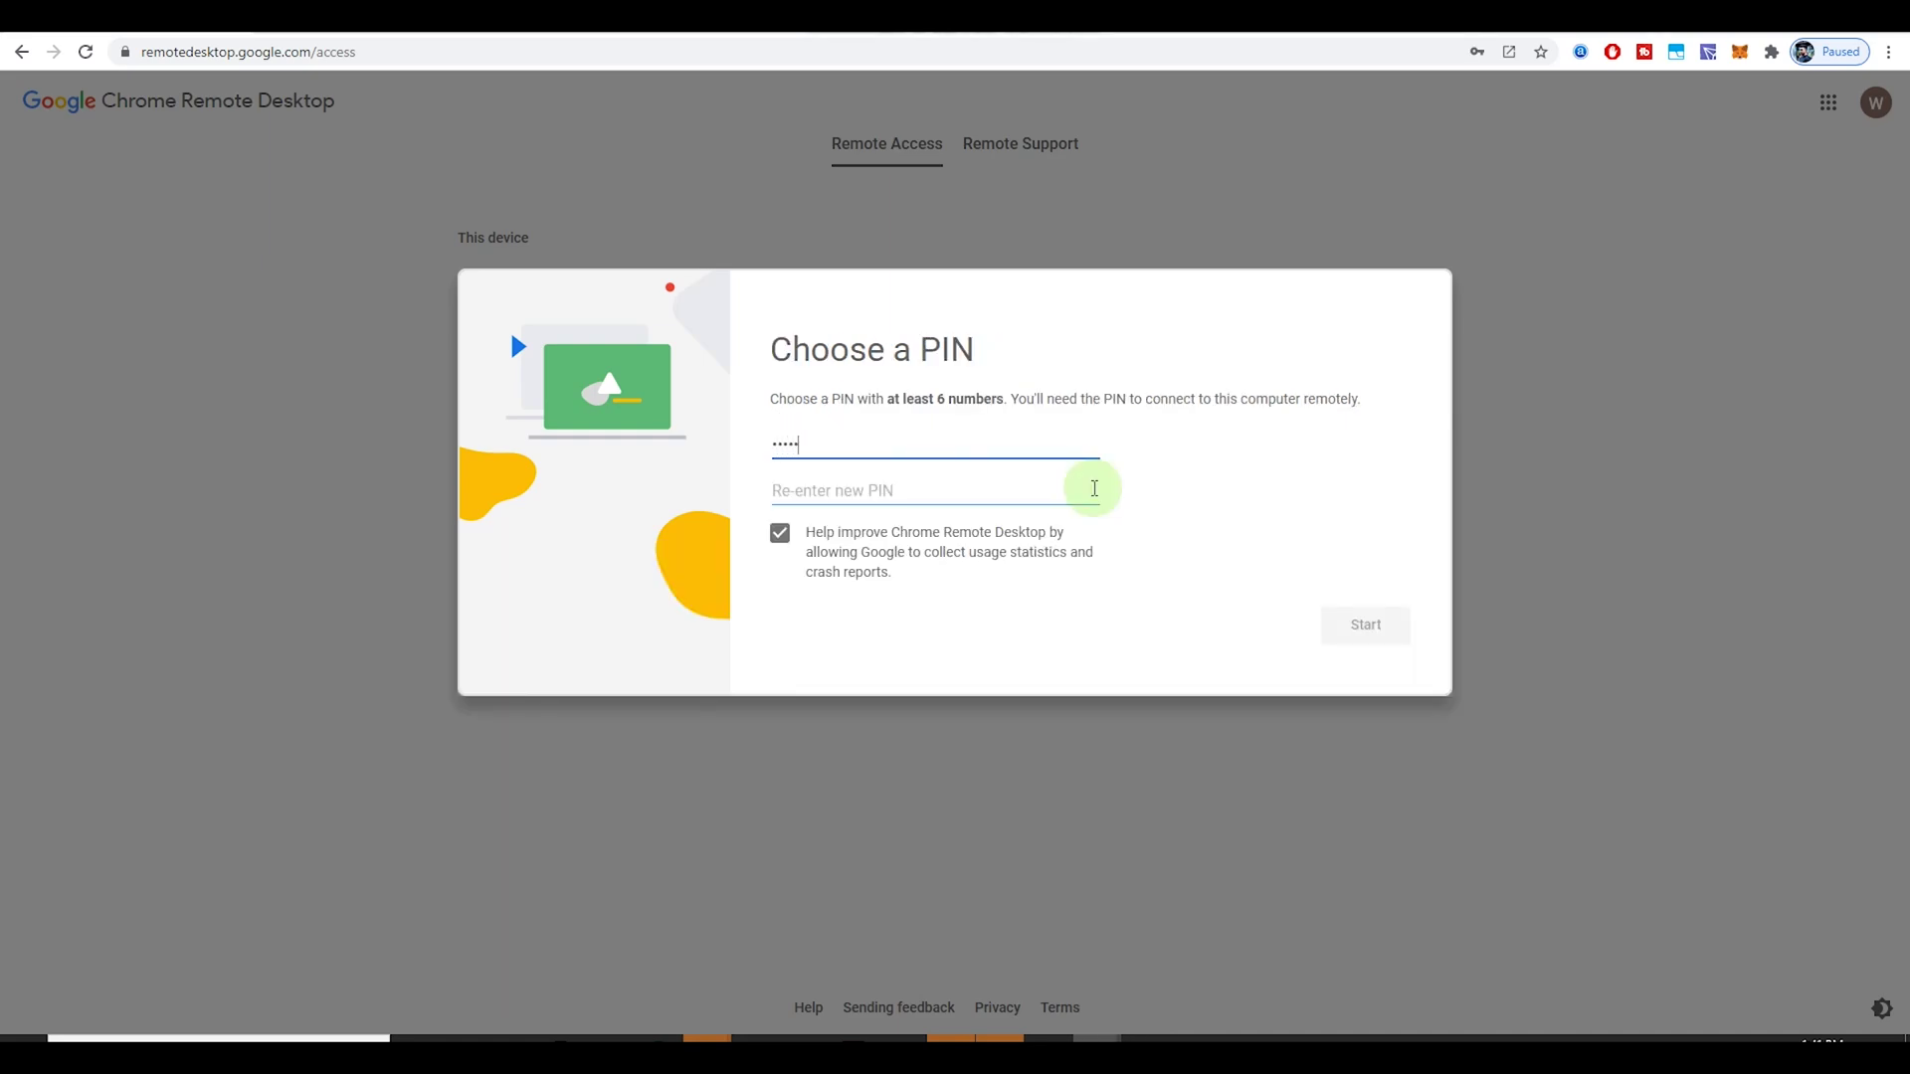
Enter and confirm a six-digit PIN to start remote access, then dismiss the save-password offer
click(1094, 488)
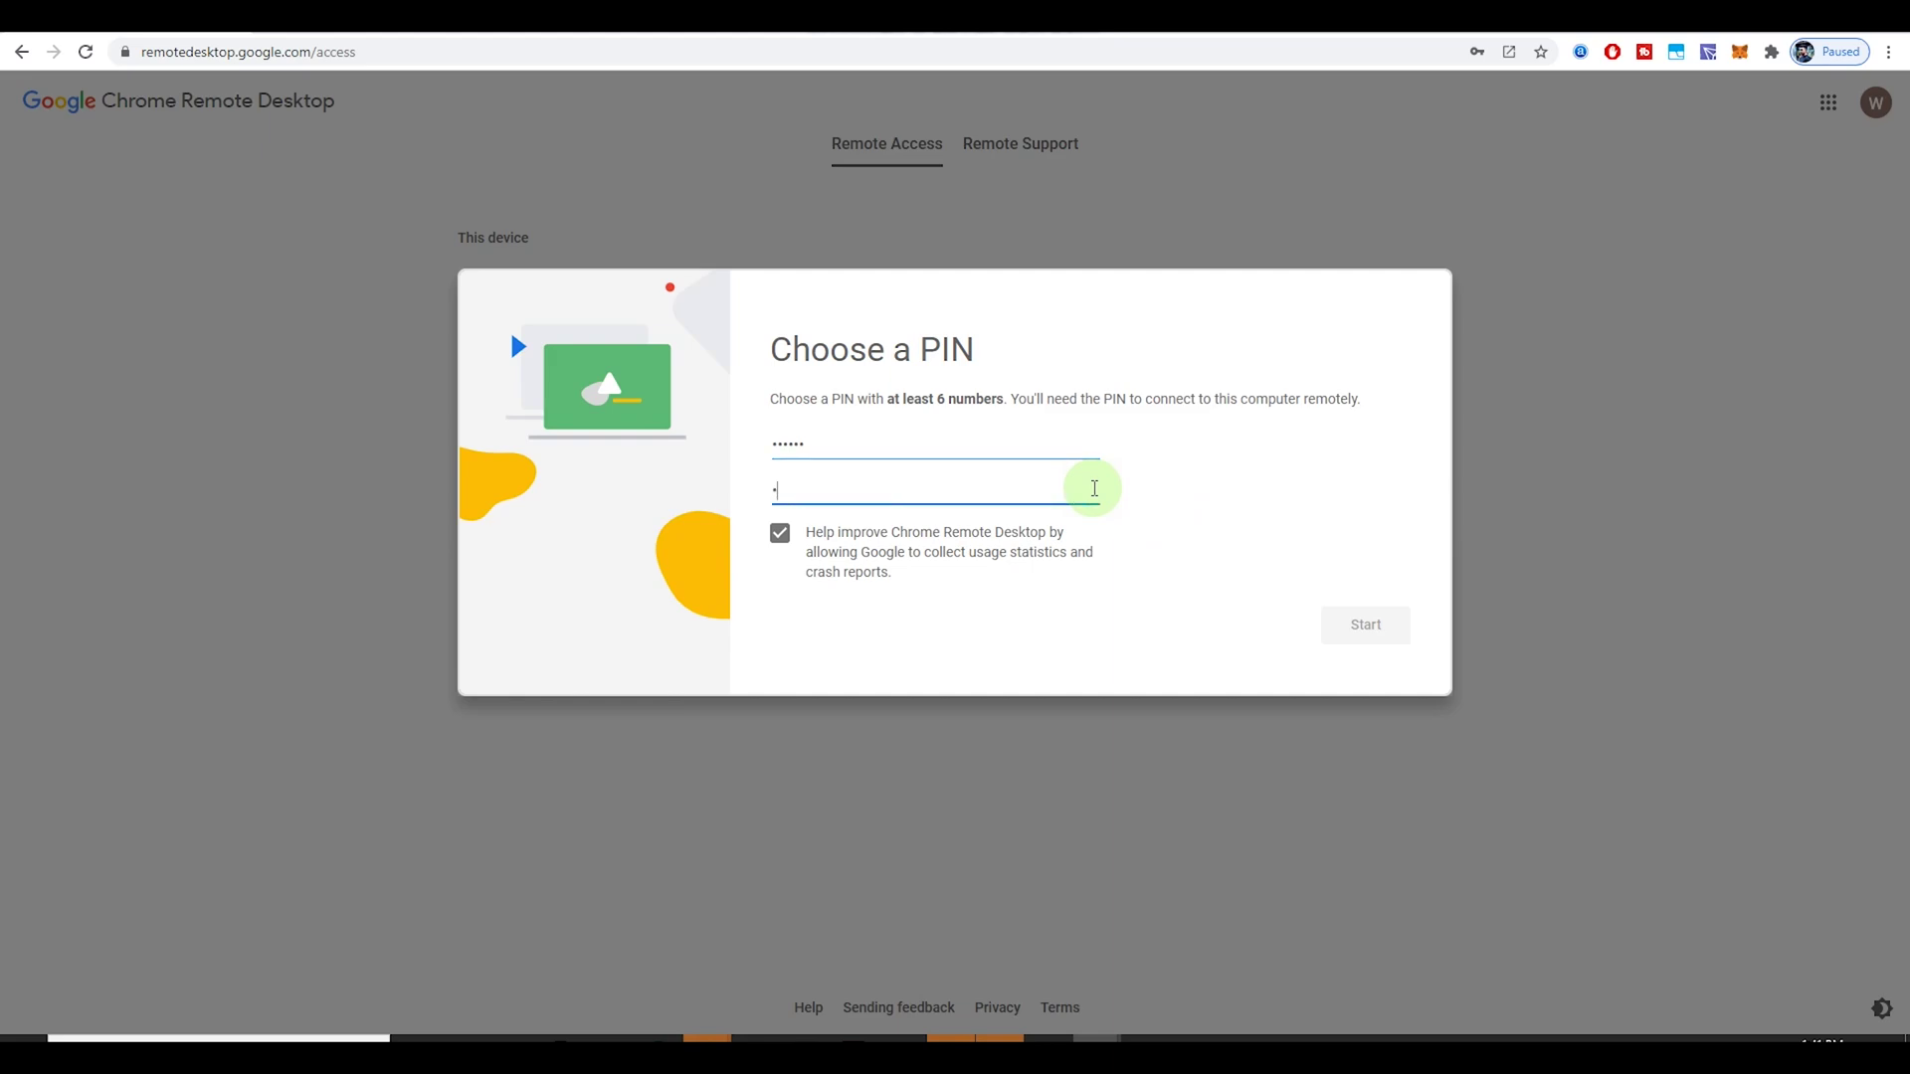
key(Return)
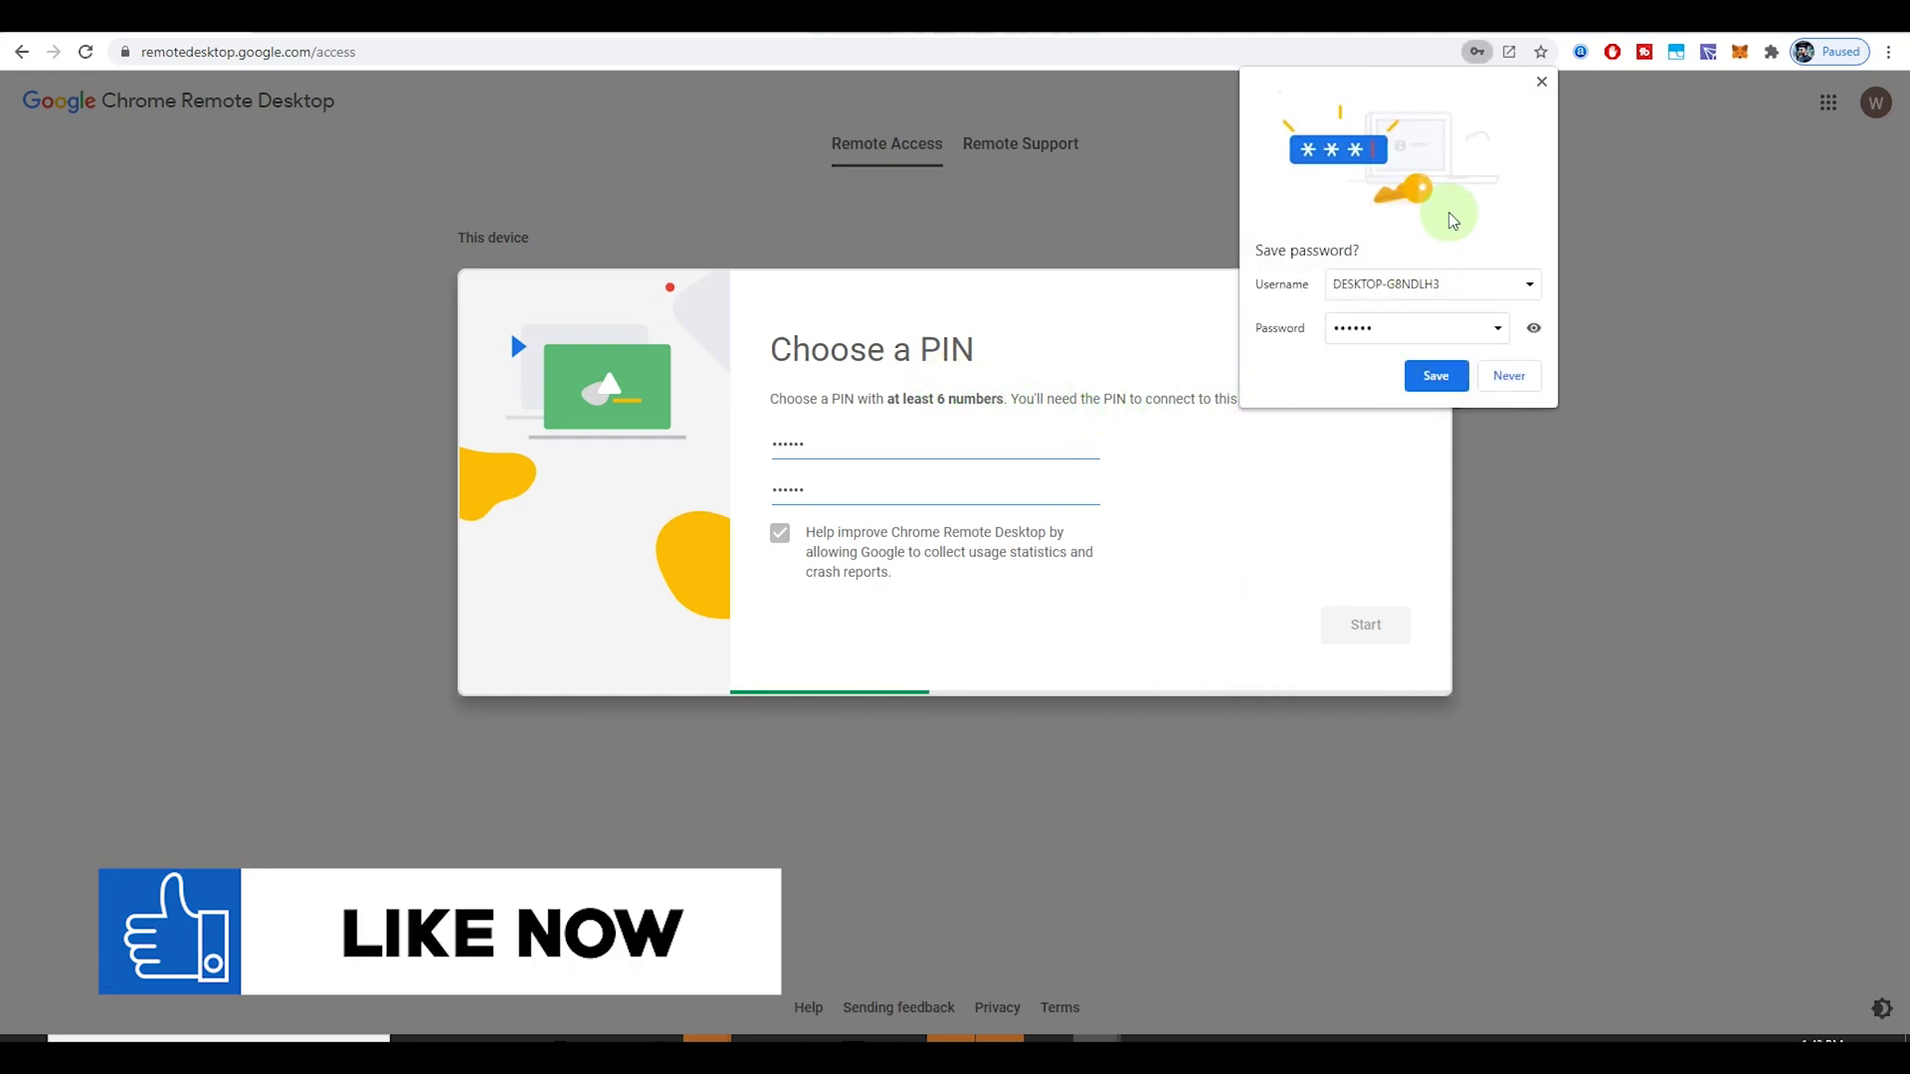
click(1537, 82)
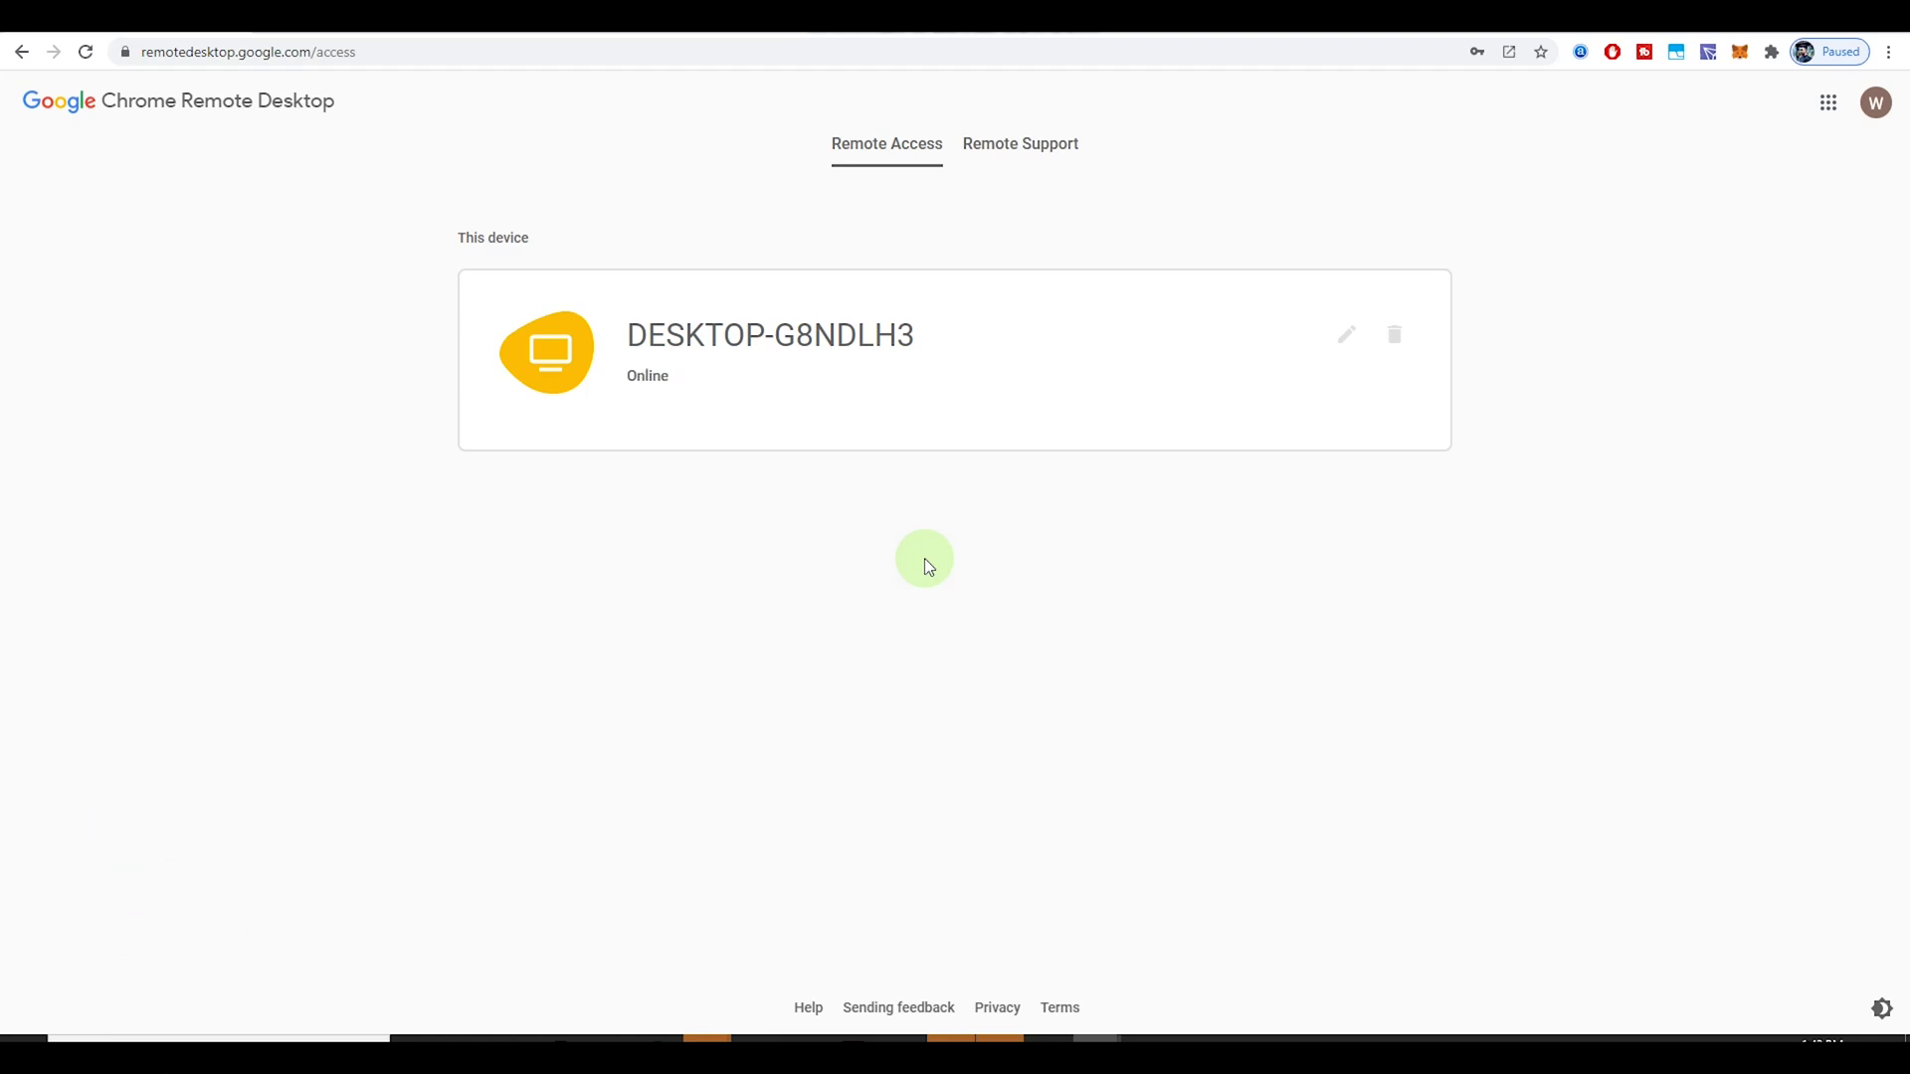
Sign back into the paused Google account through the account menu, verifying with its password
click(1876, 102)
click(1706, 400)
click(1679, 444)
click(1096, 573)
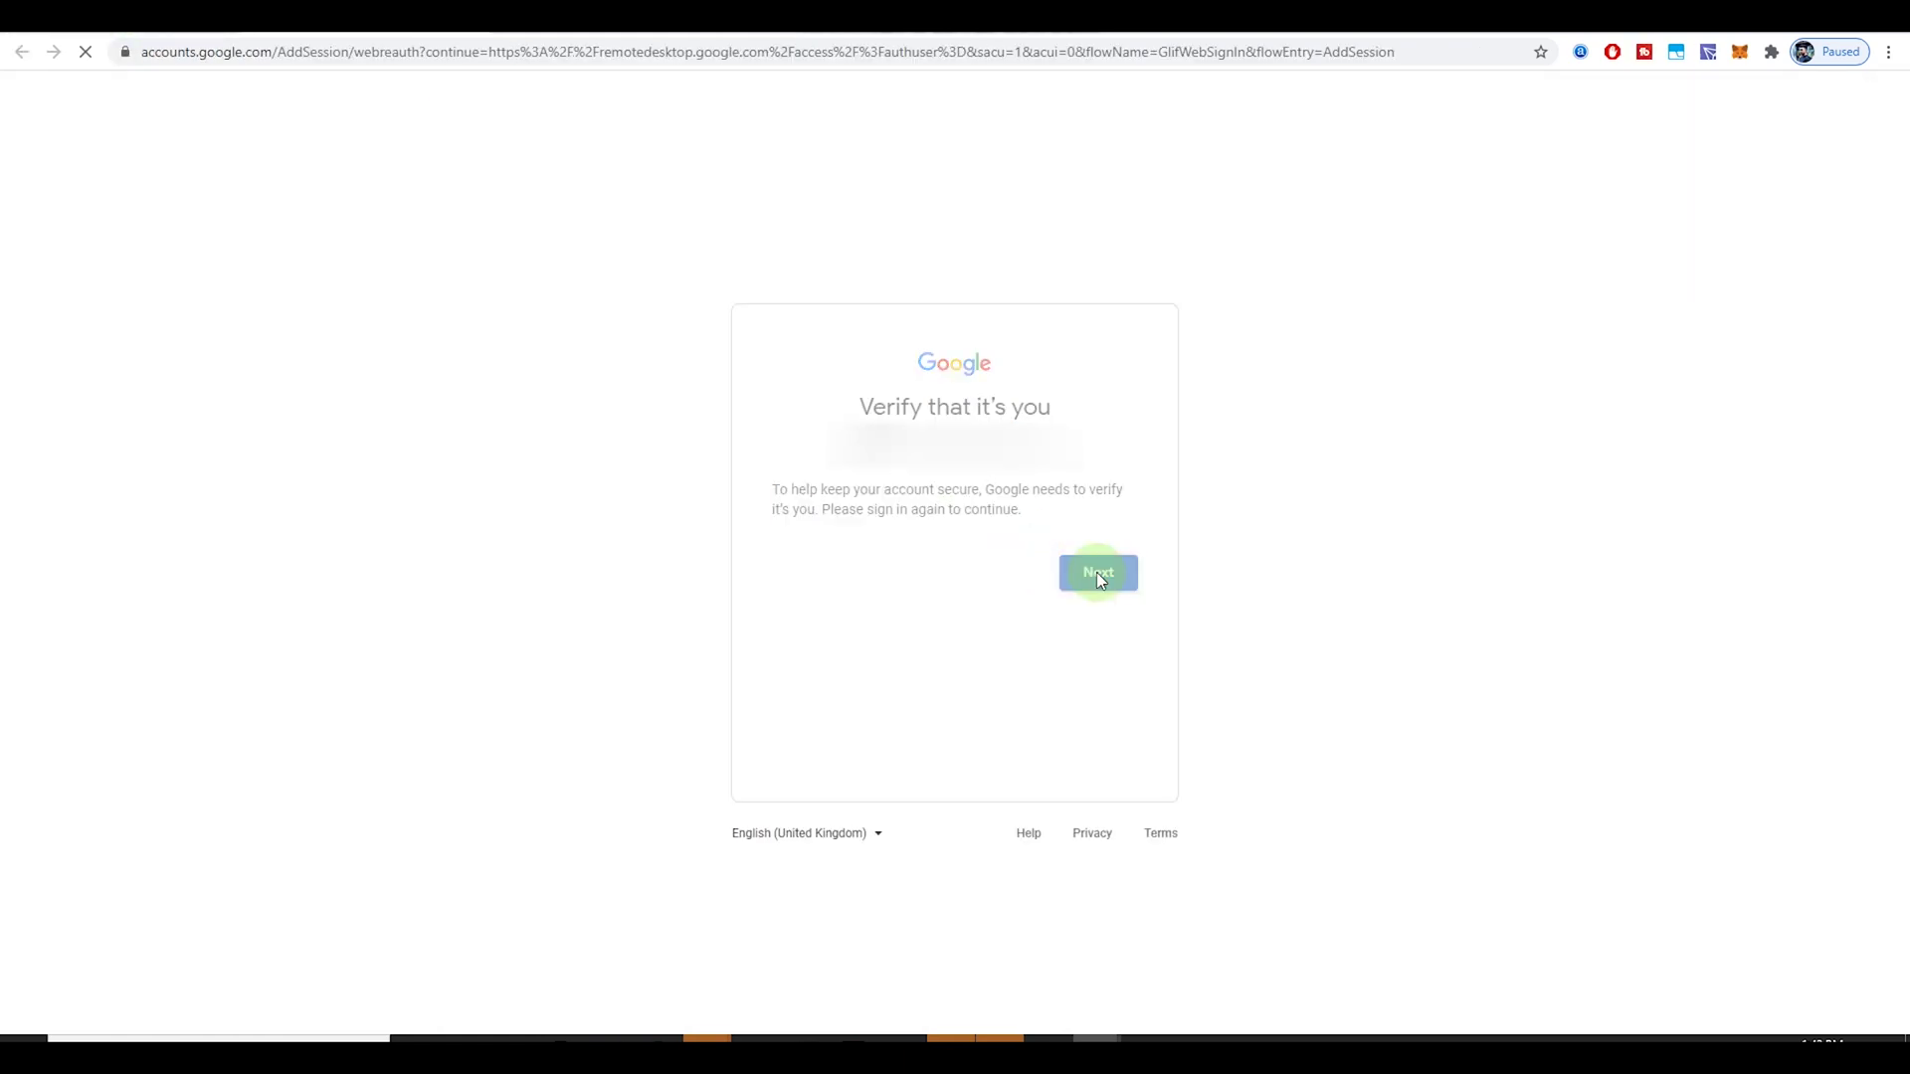
click(856, 546)
text(•••••••••••••)
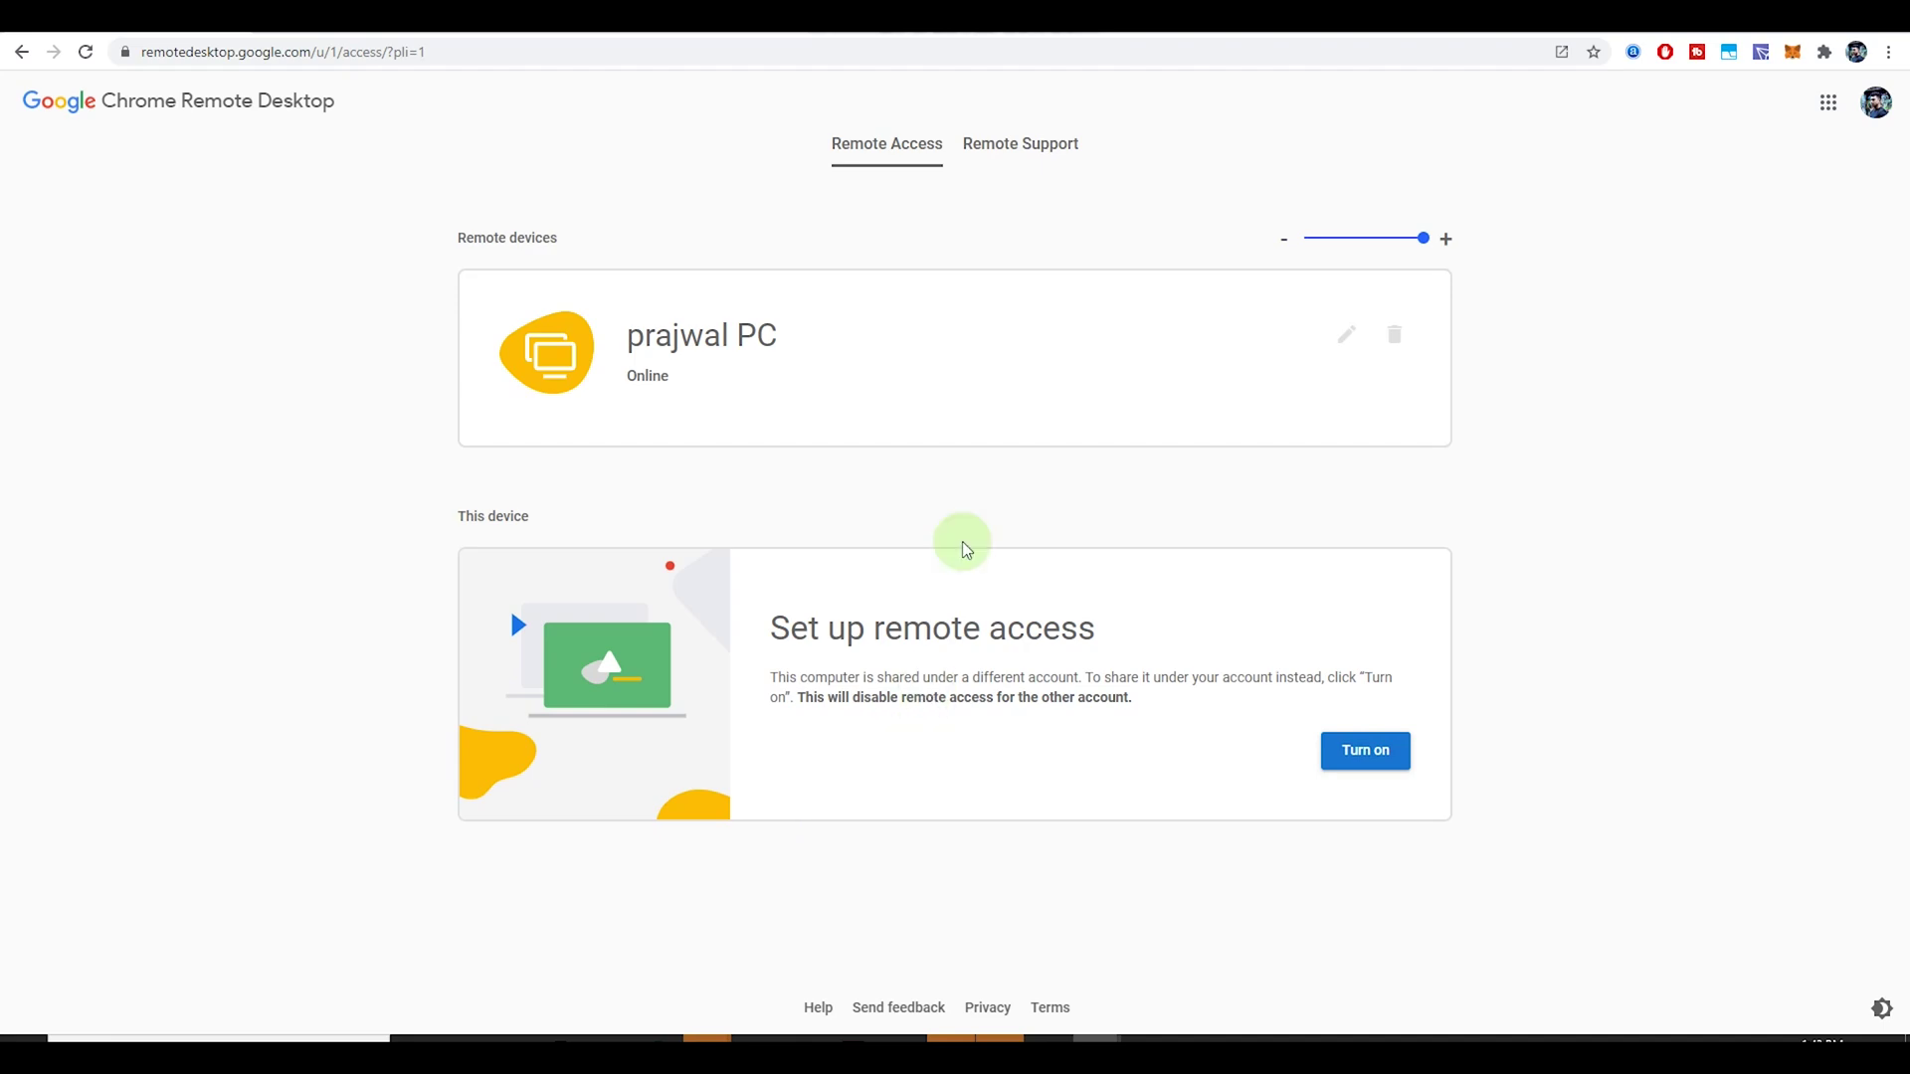
Connect to the online remote PC from Remote devices by entering its PIN
click(737, 370)
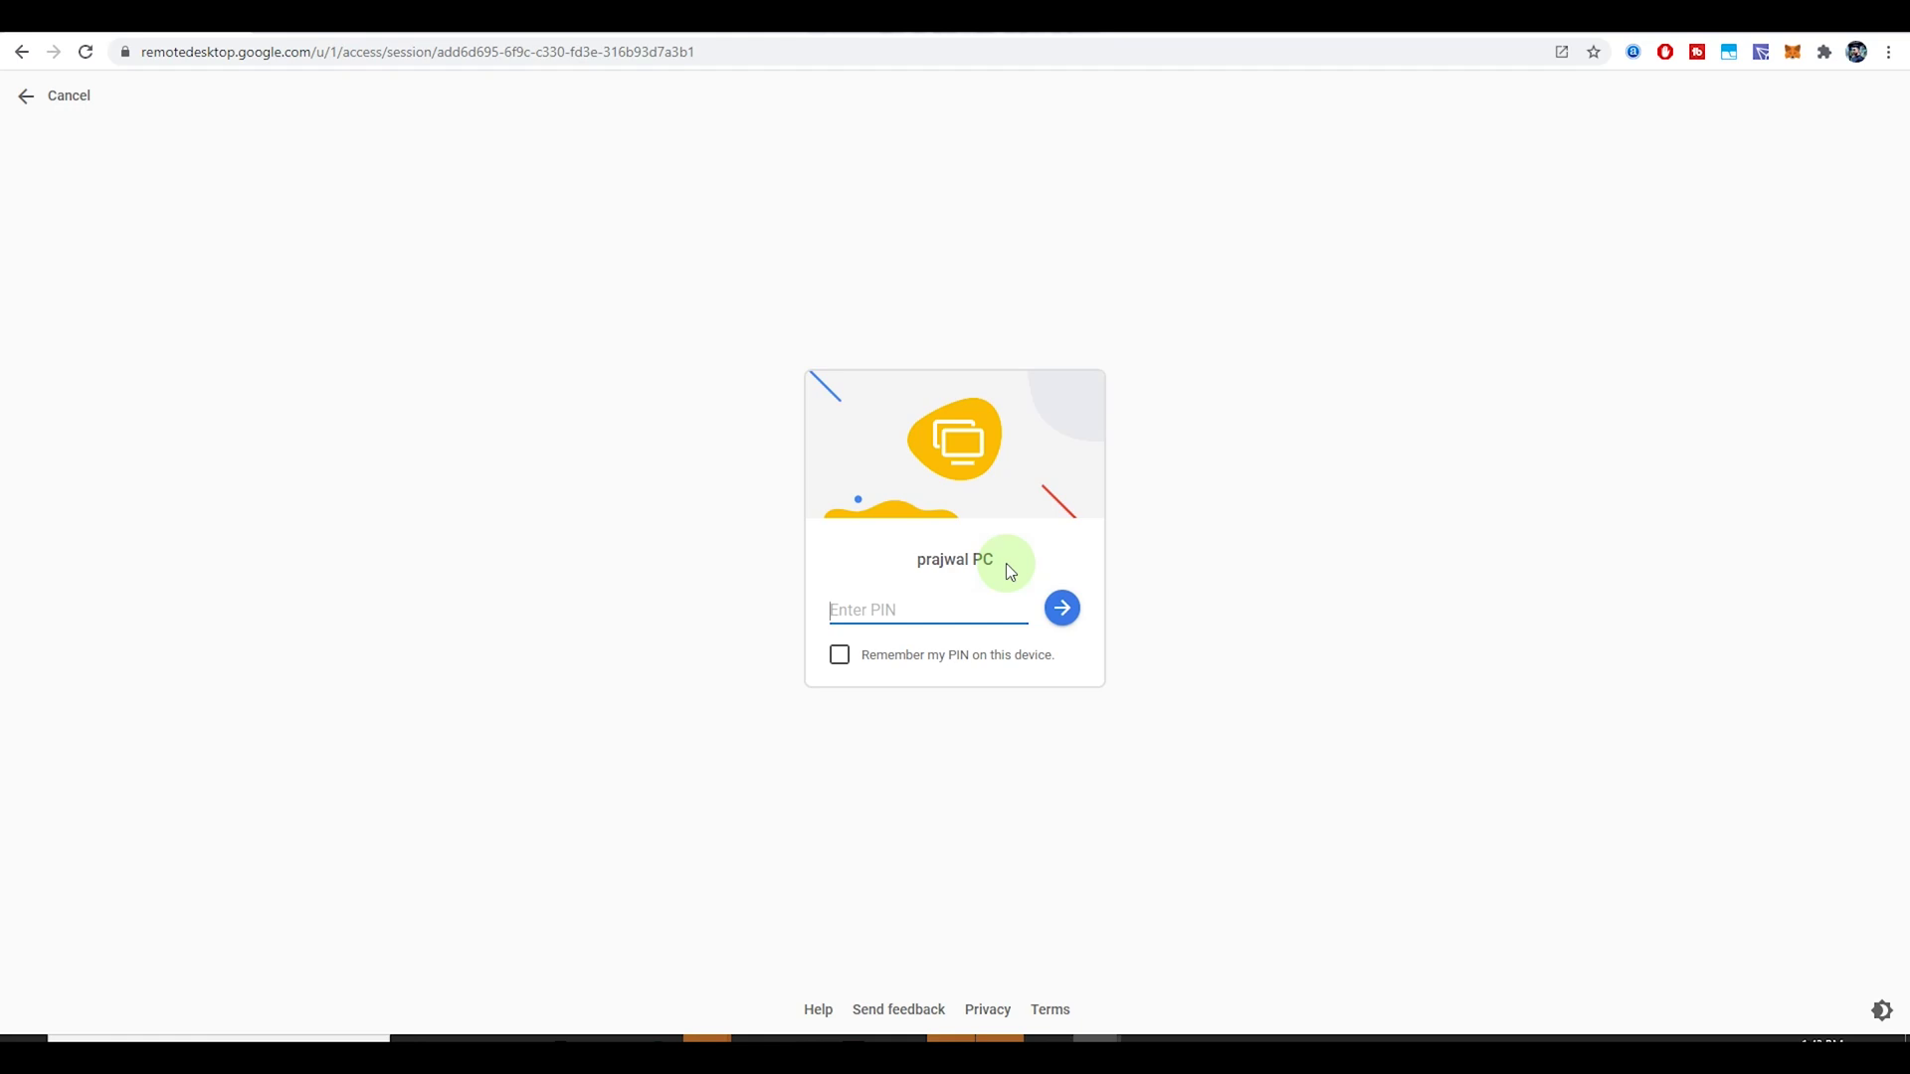
text(••••••)
key(Return)
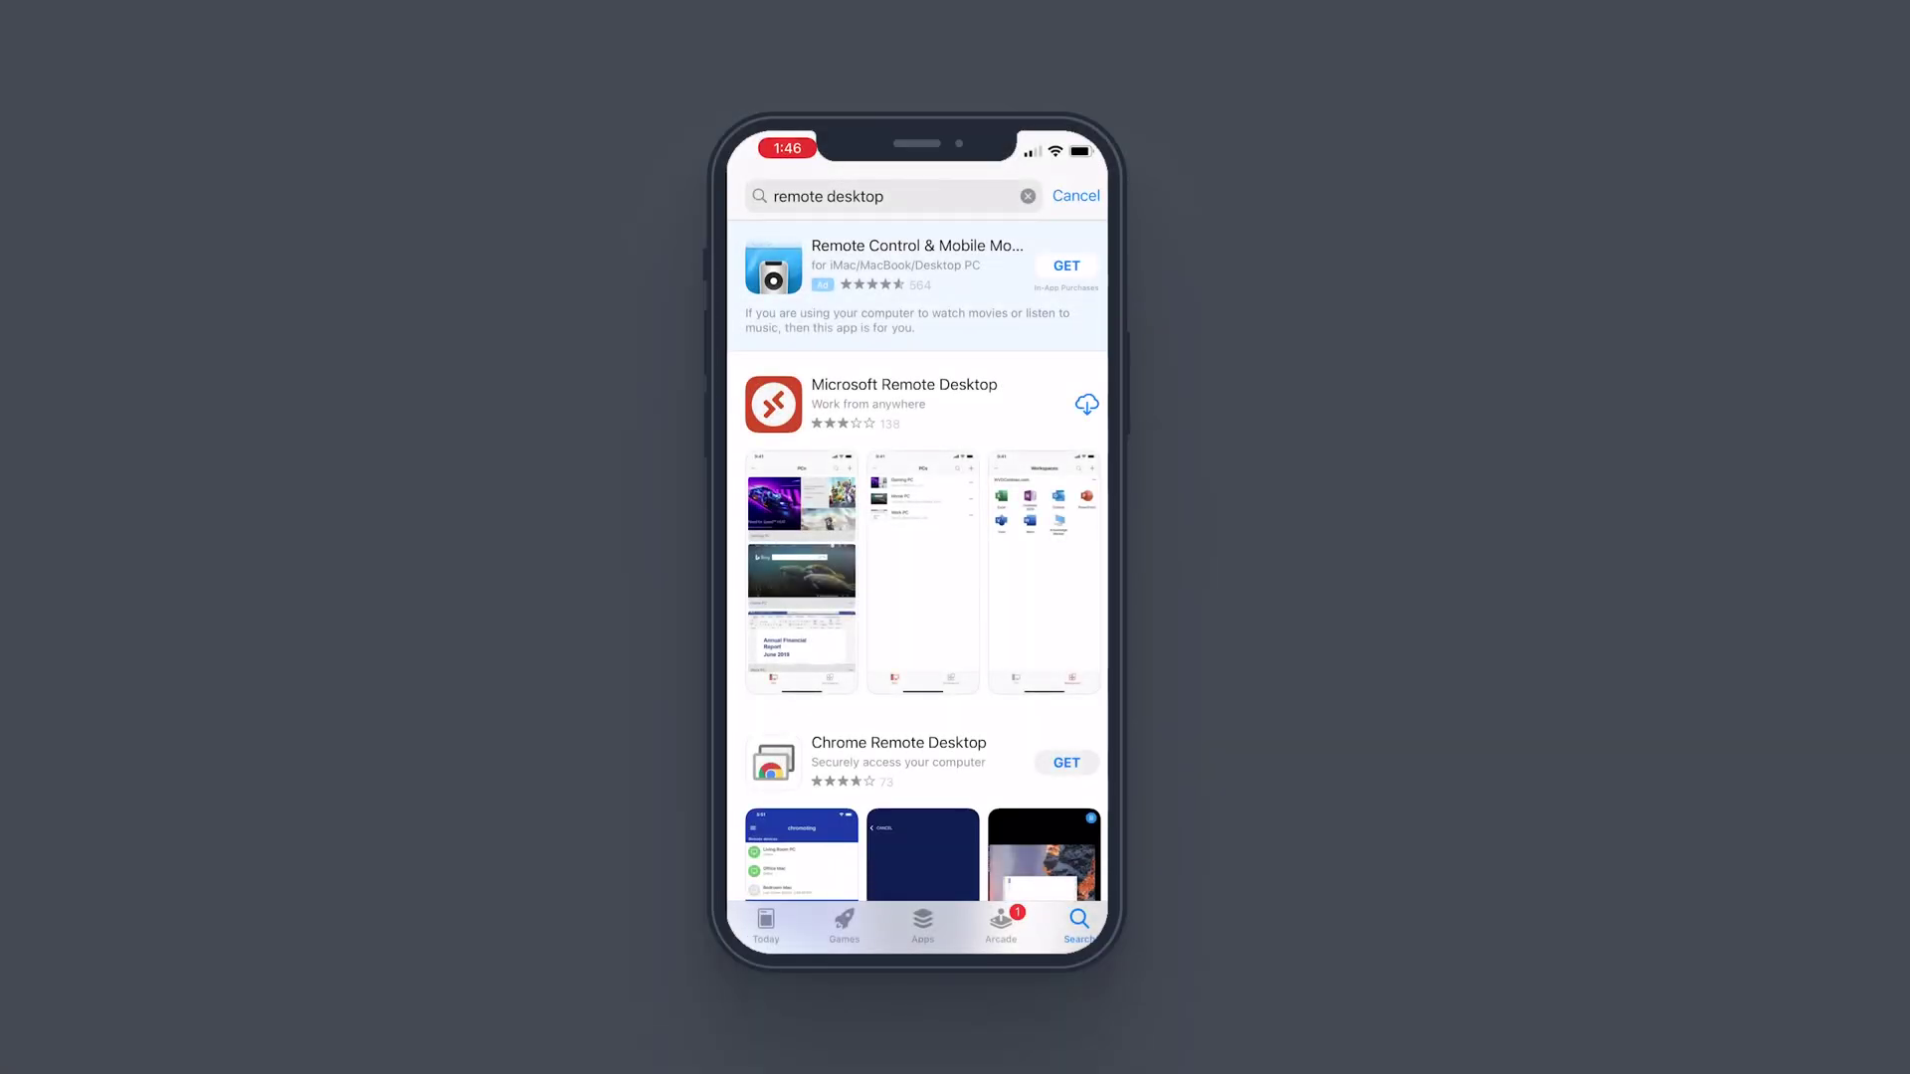
Replace the App Store search with 'chrome remote' and pick the chrome remote desktop suggestion
scroll(923, 557, down, 2)
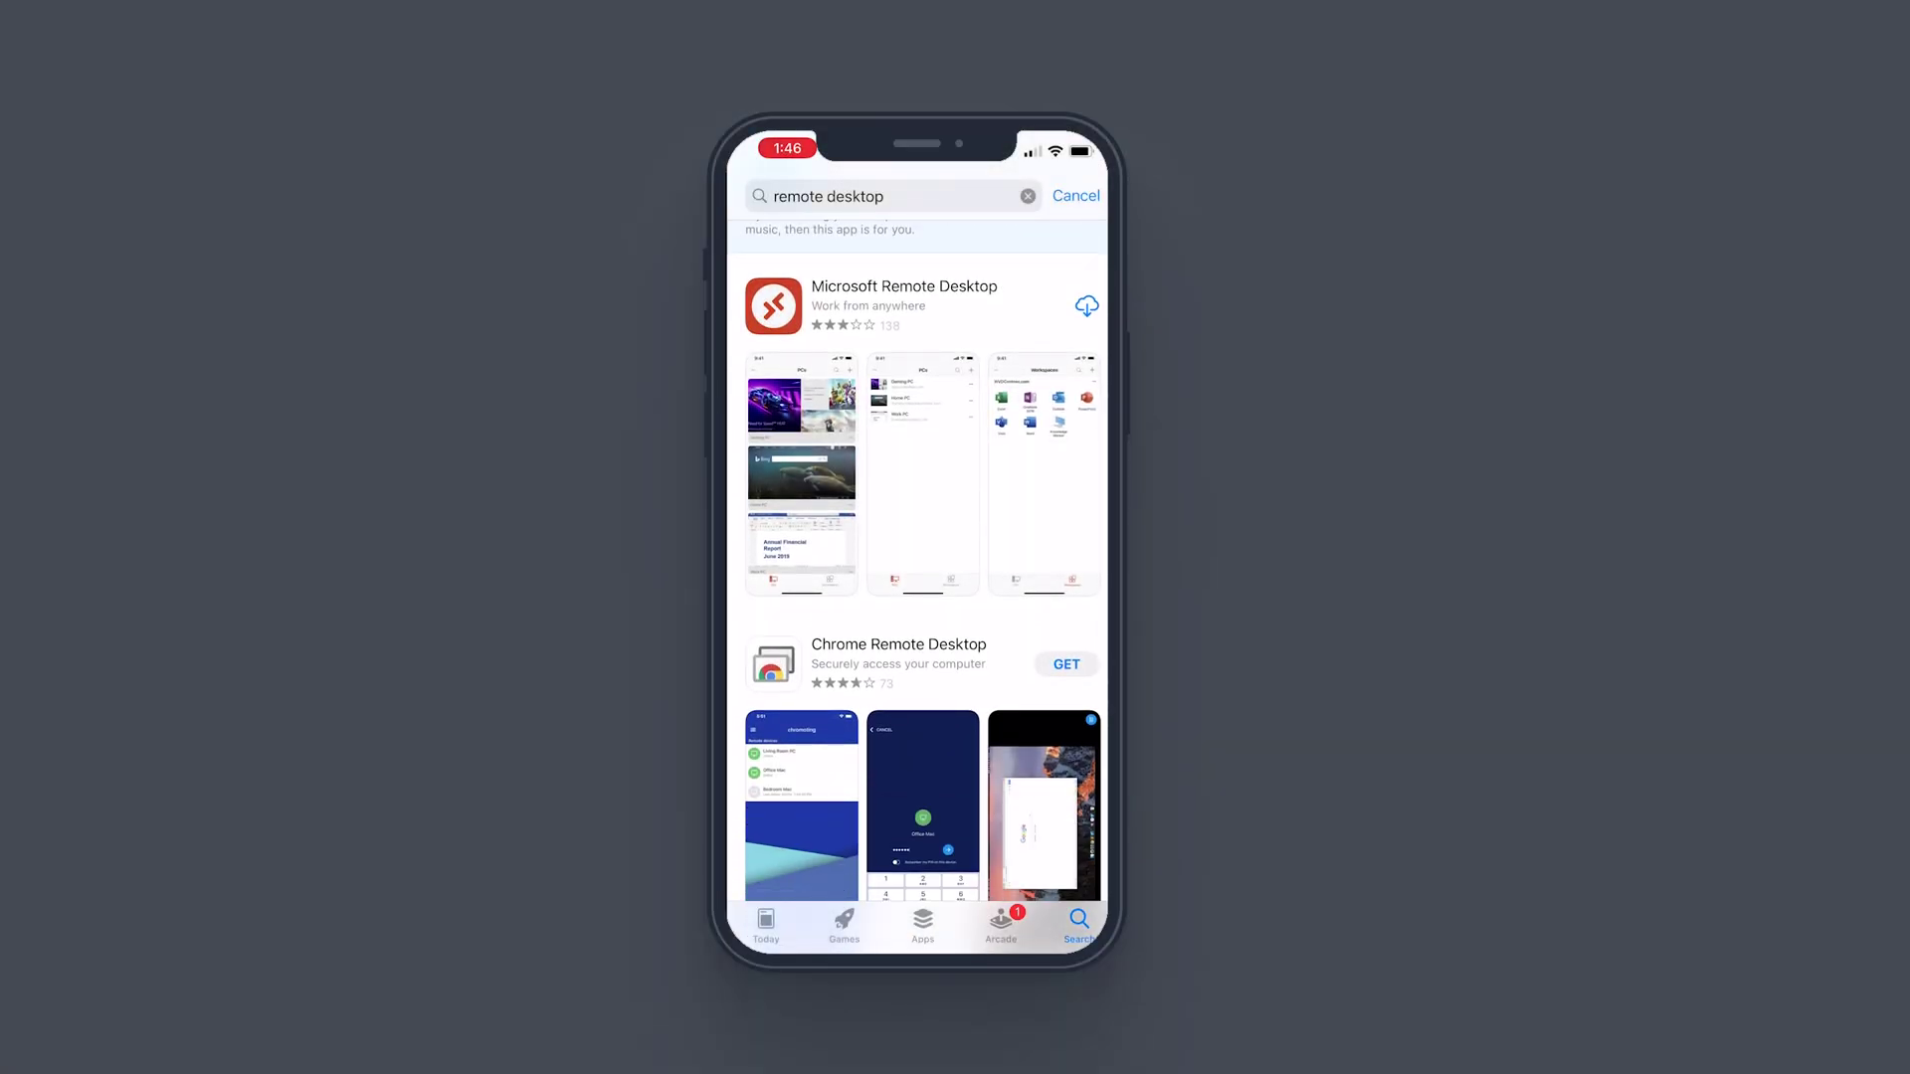
click(883, 196)
key(BackSpace)
key(BackSpace)
key(BackSpace)
key(BackSpace)
key(BackSpace)
key(BackSpace)
key(BackSpace)
key(BackSpace)
key(BackSpace)
key(BackSpace)
key(BackSpace)
key(BackSpace)
key(BackSpace)
key(BackSpace)
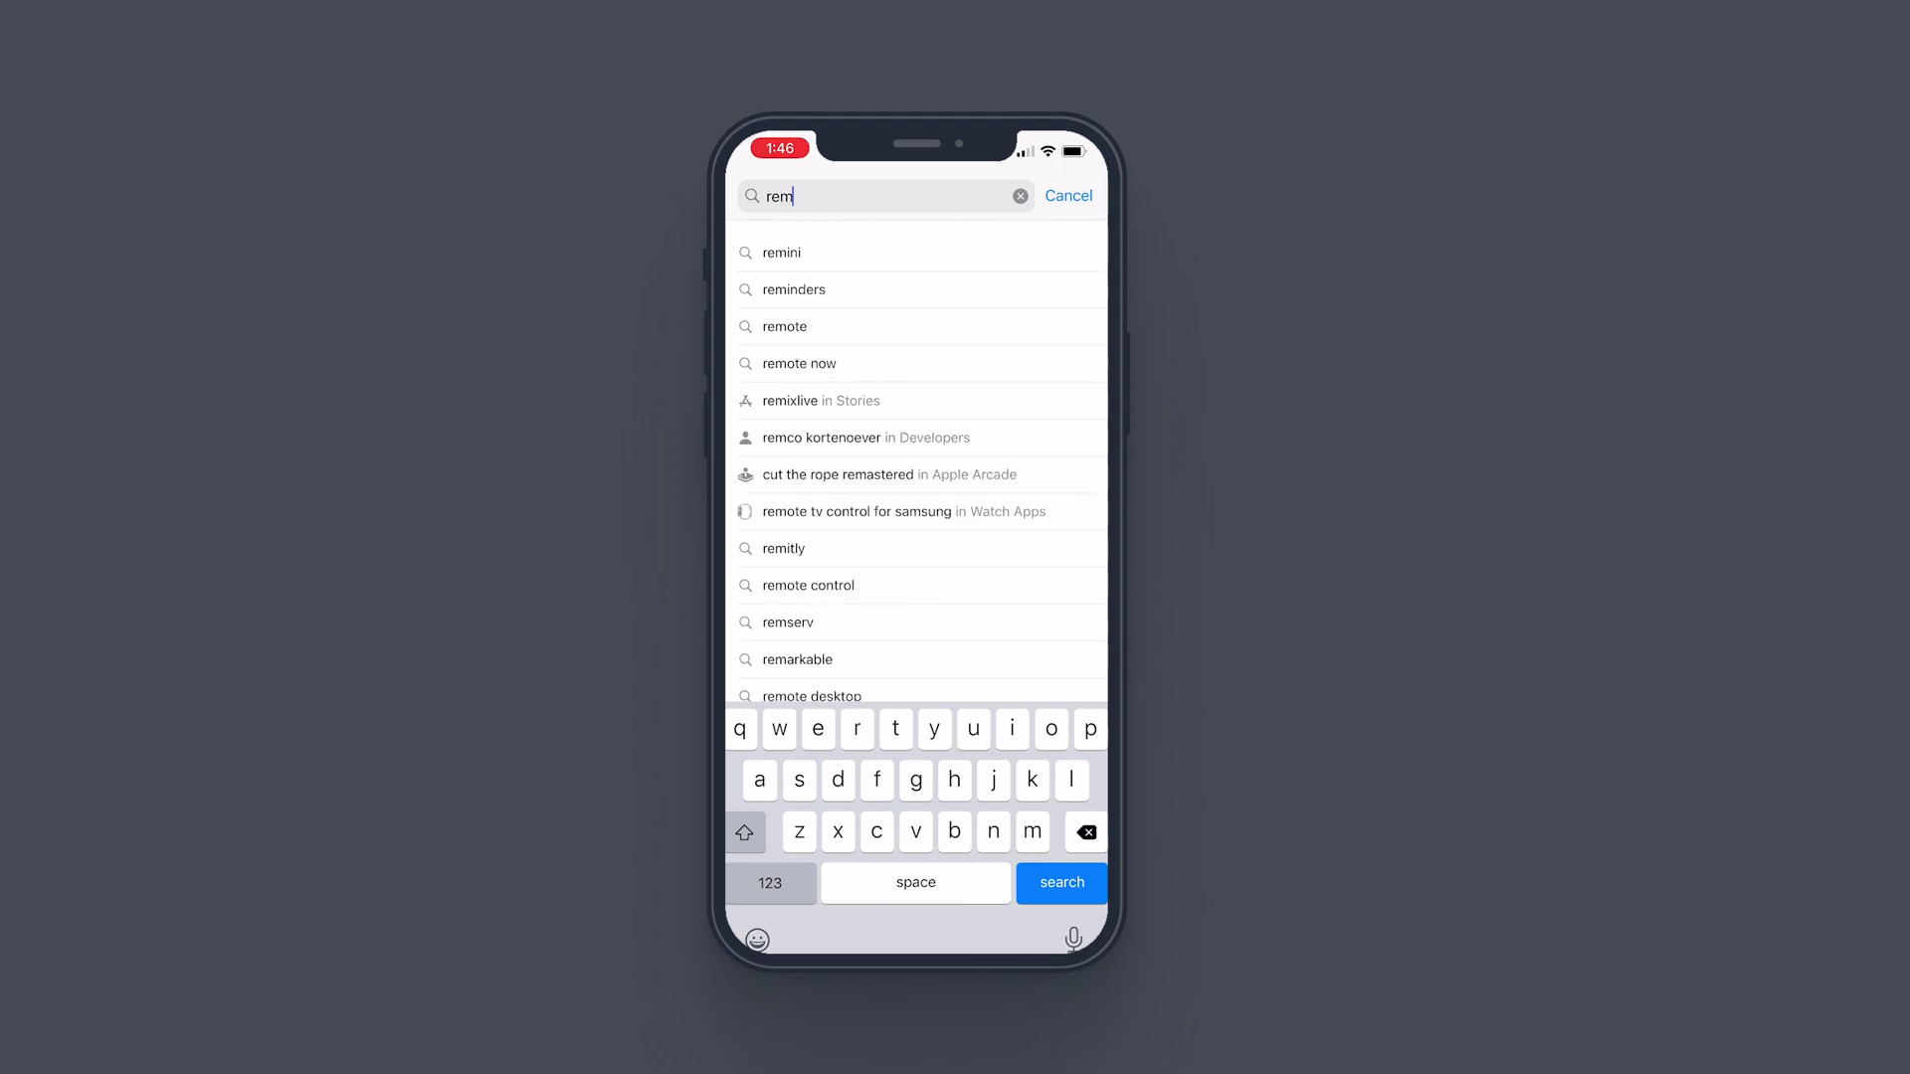
text(chrome)
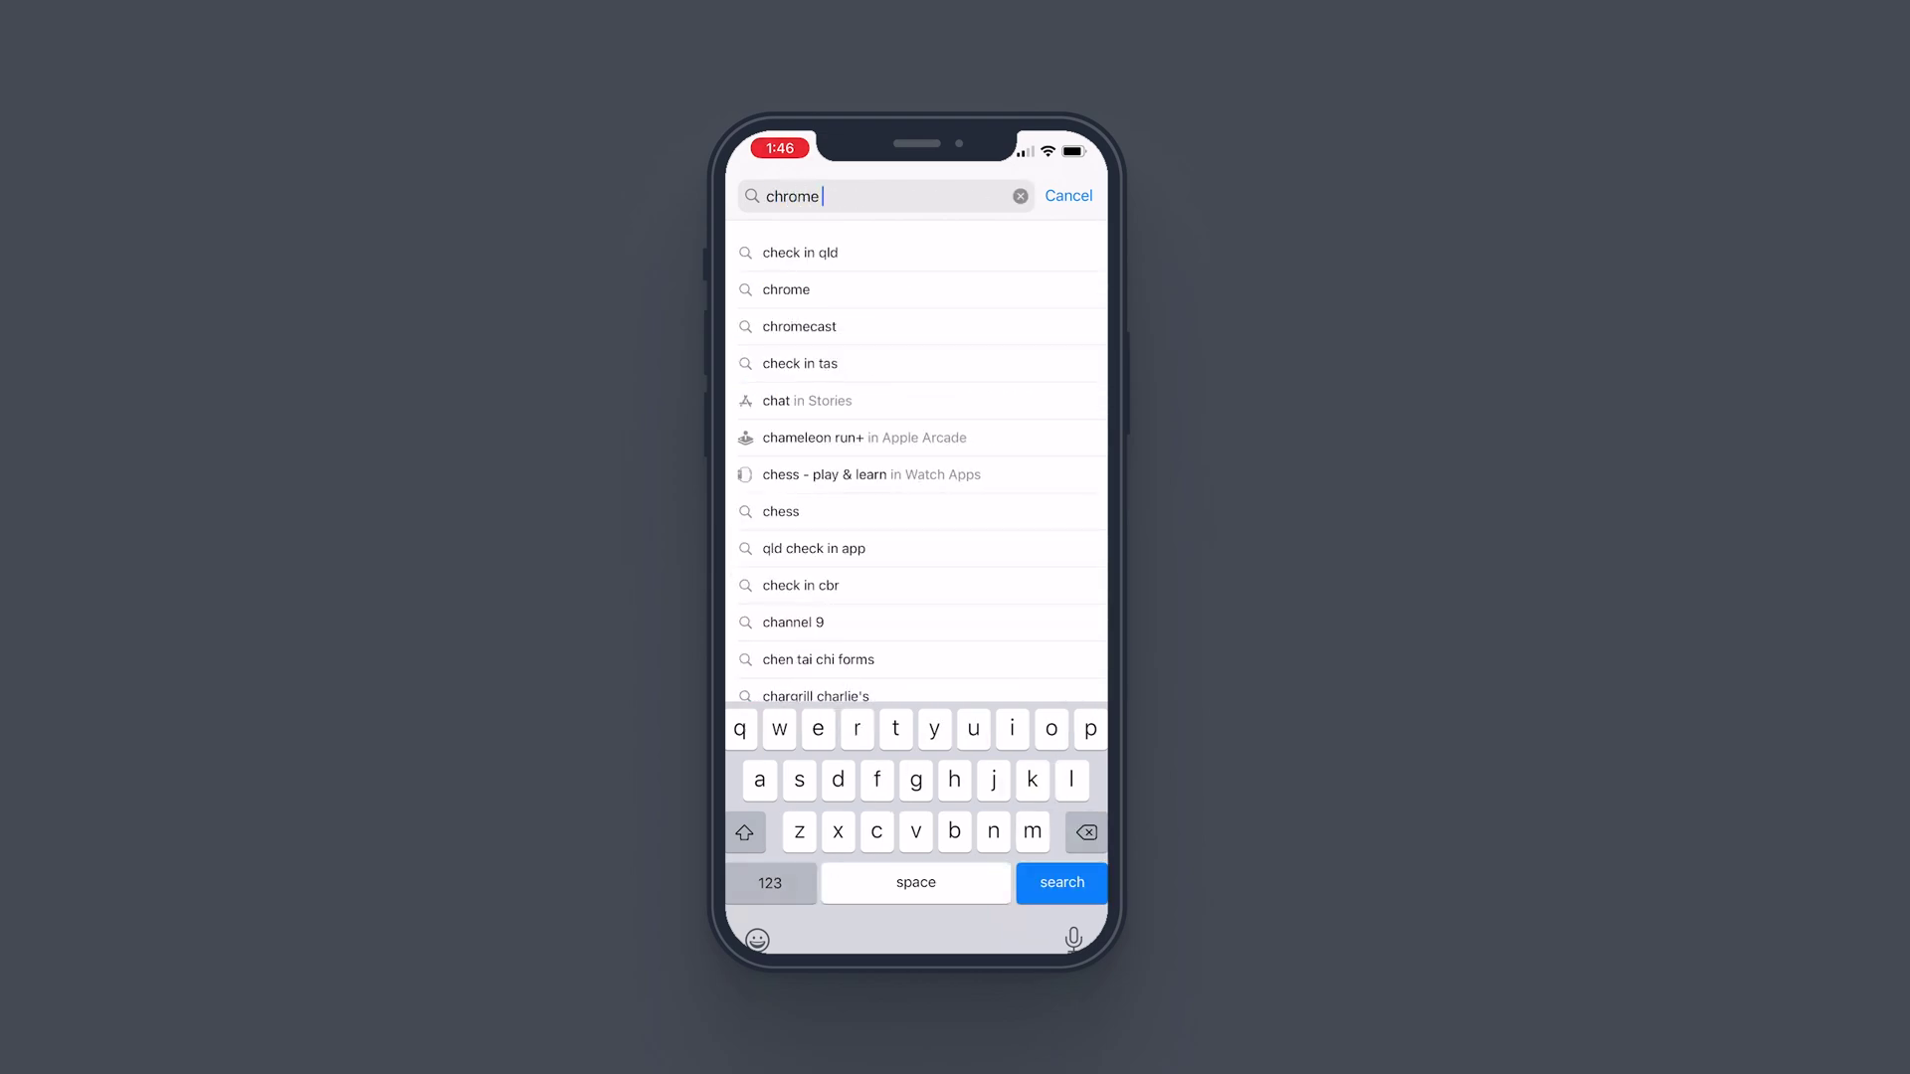
text( remote)
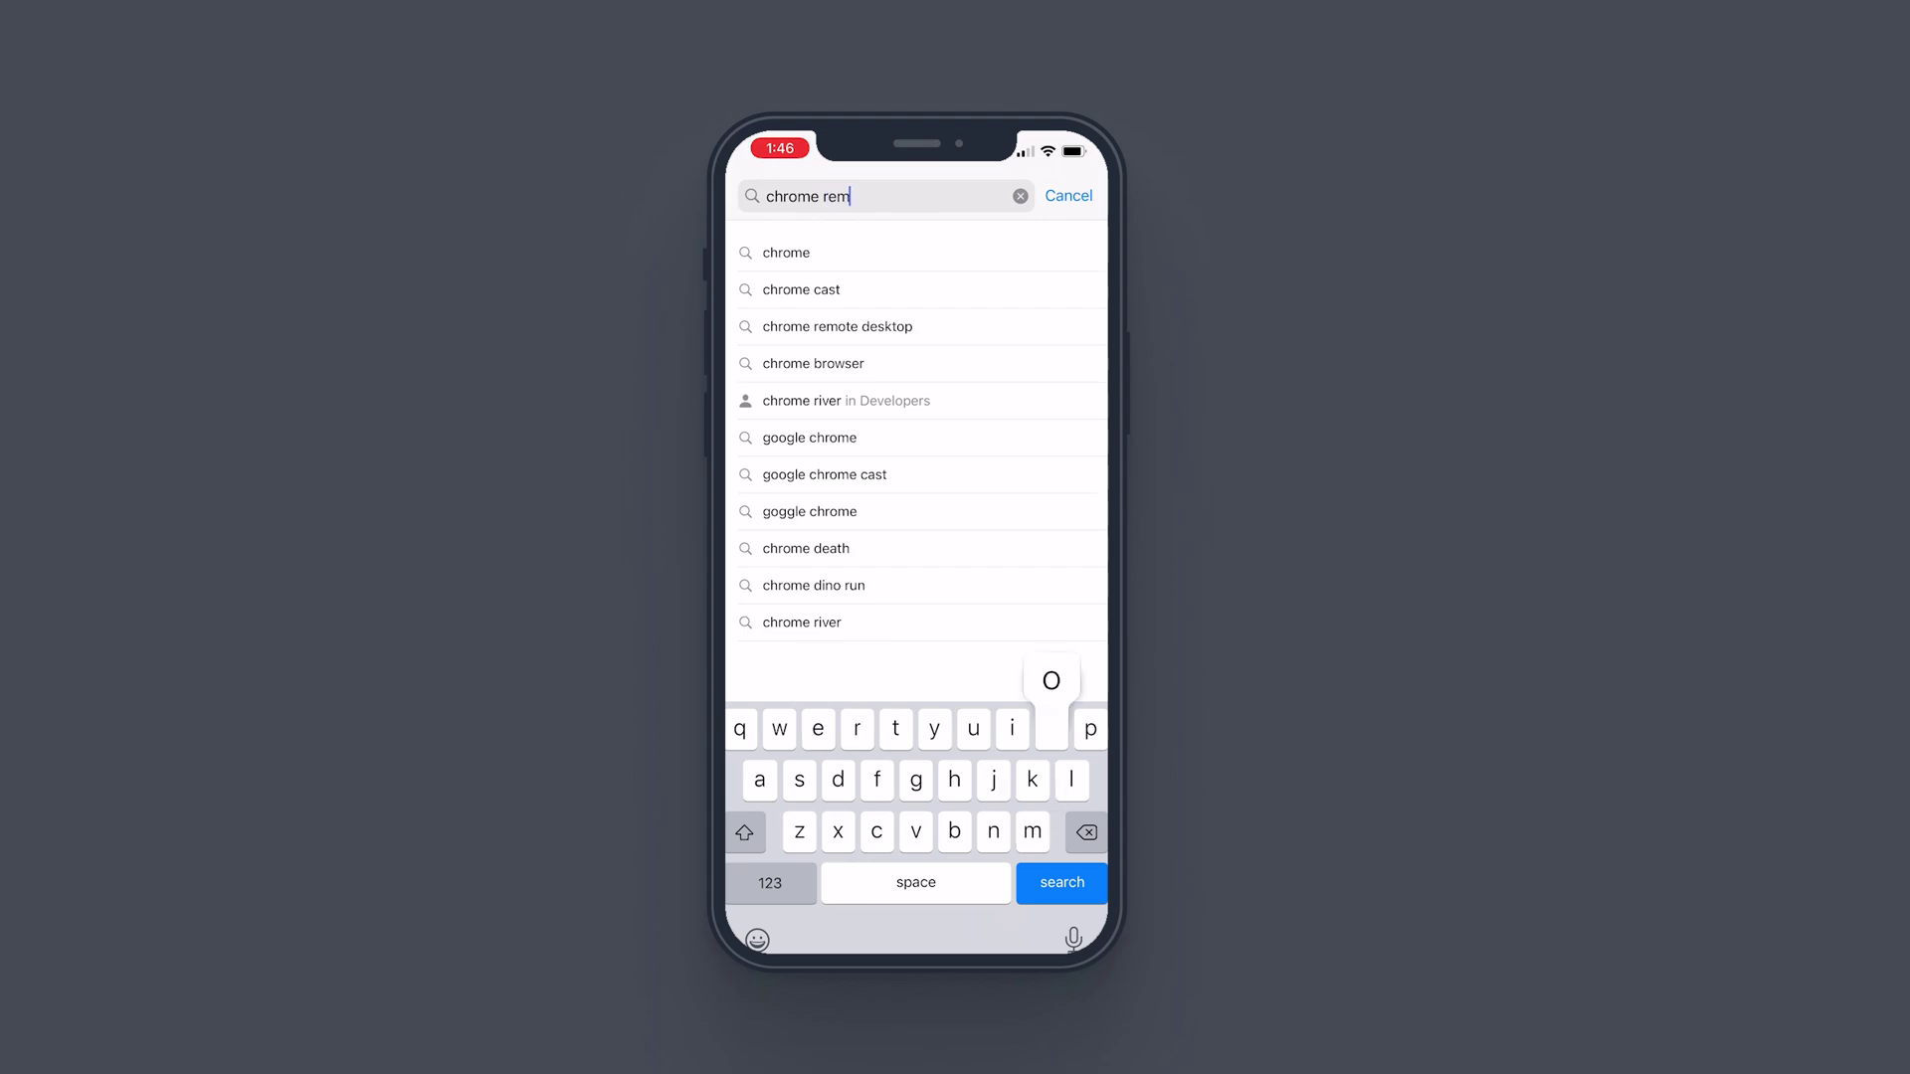
click(835, 253)
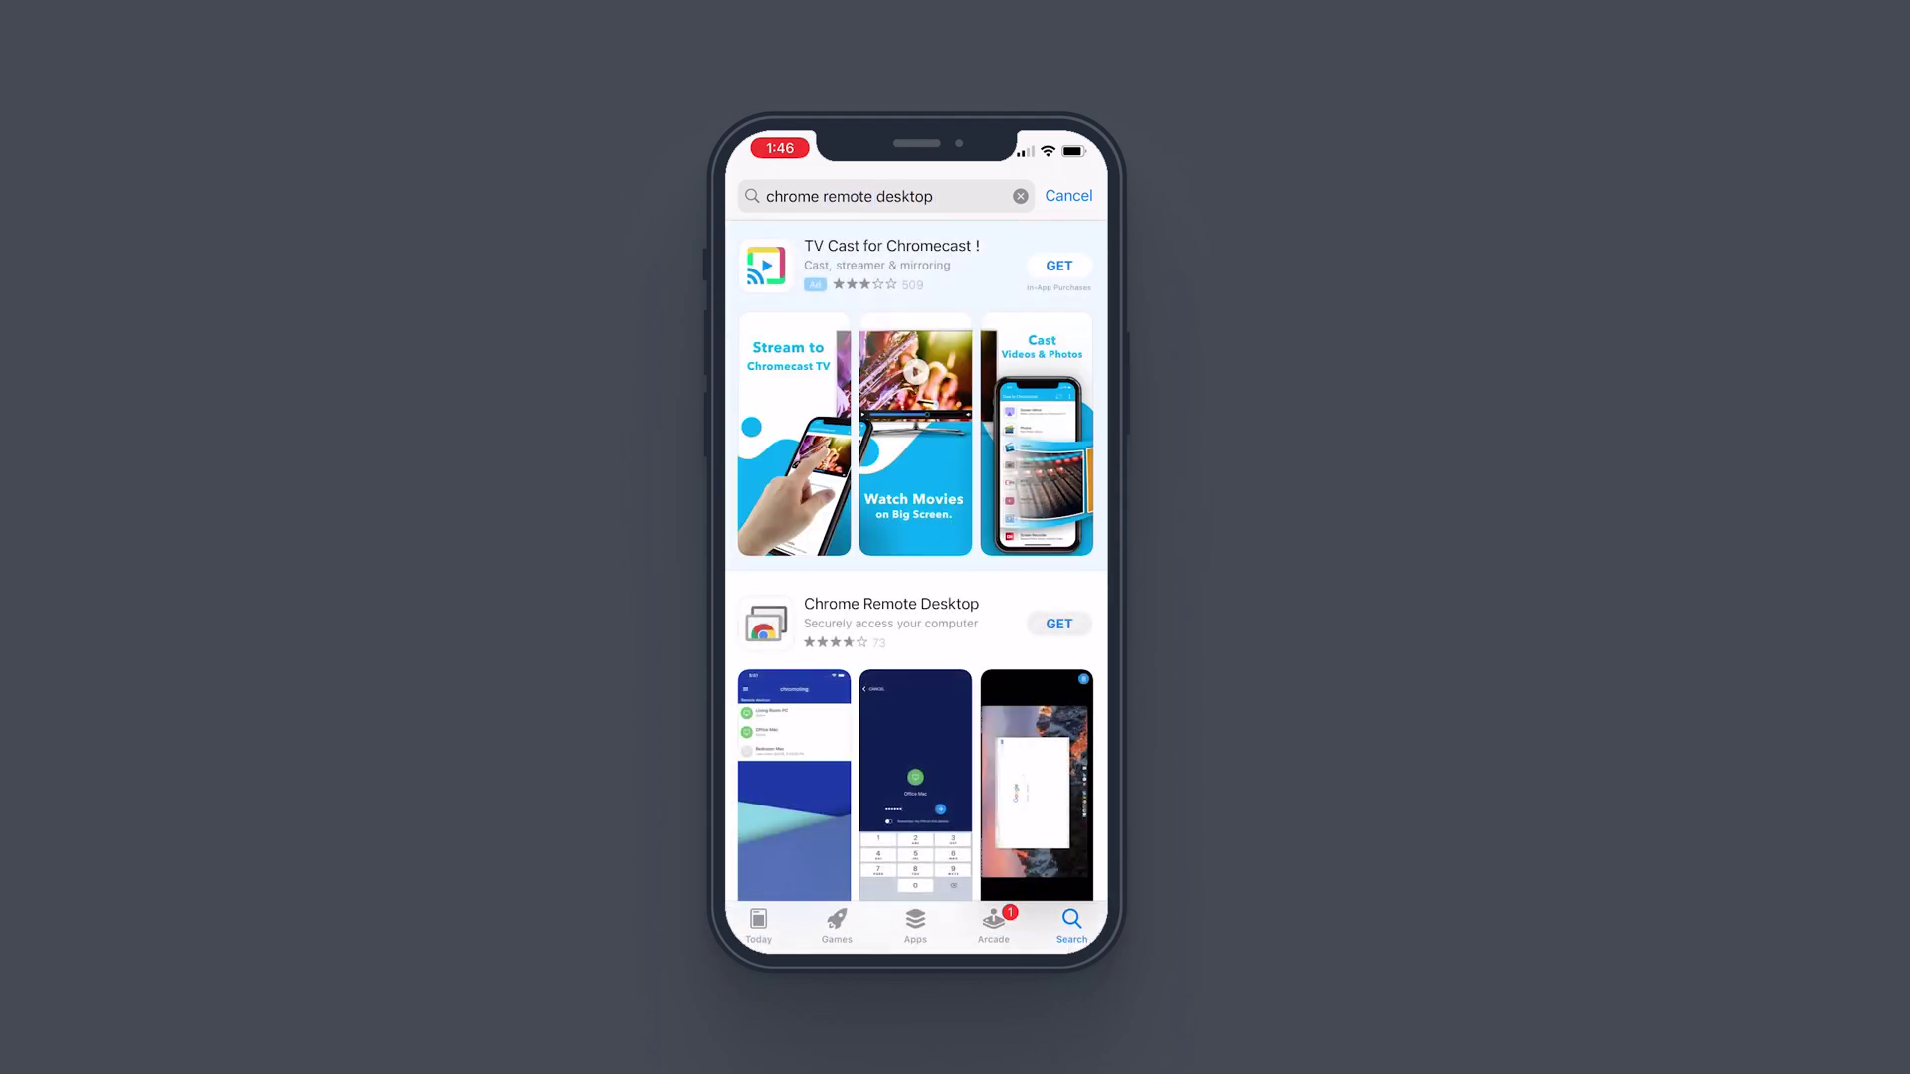
scroll(917, 577, down, 3)
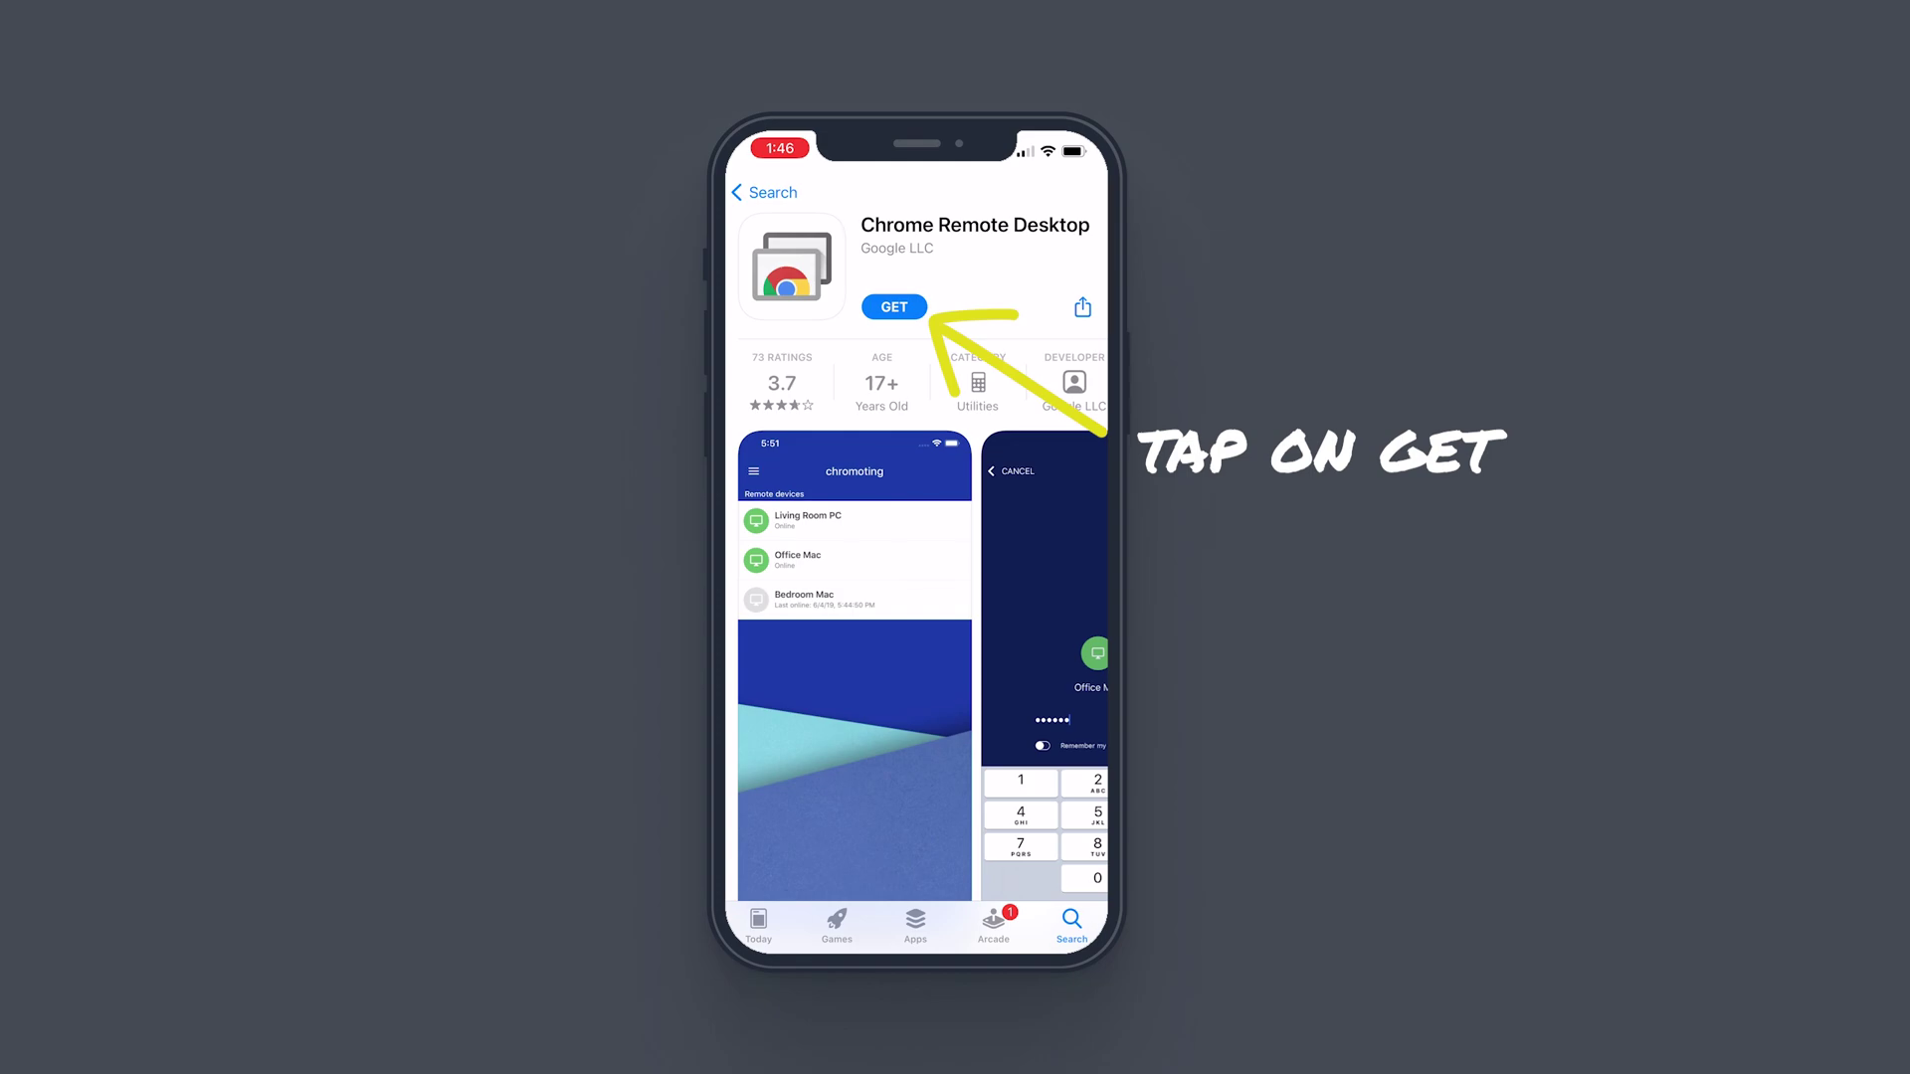
scroll(916, 537, down, 3)
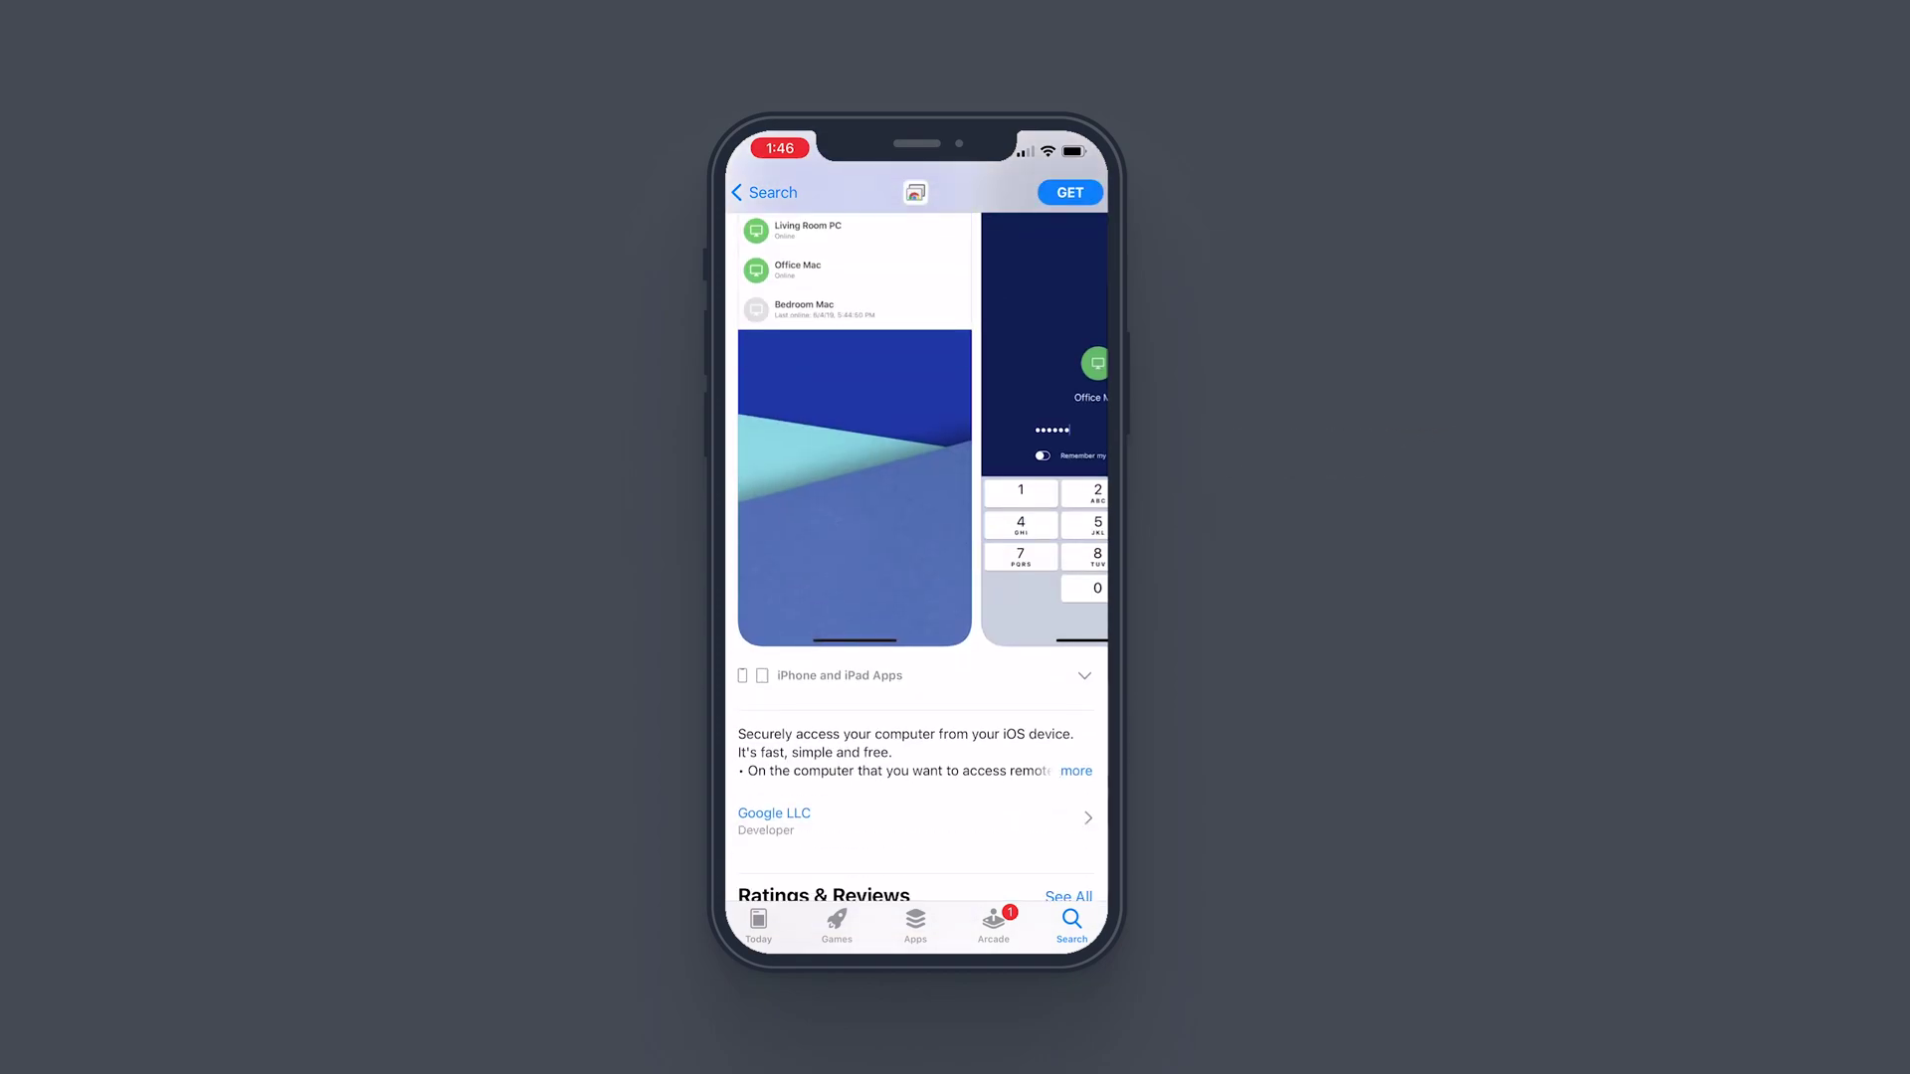
scroll(916, 537, up, 5)
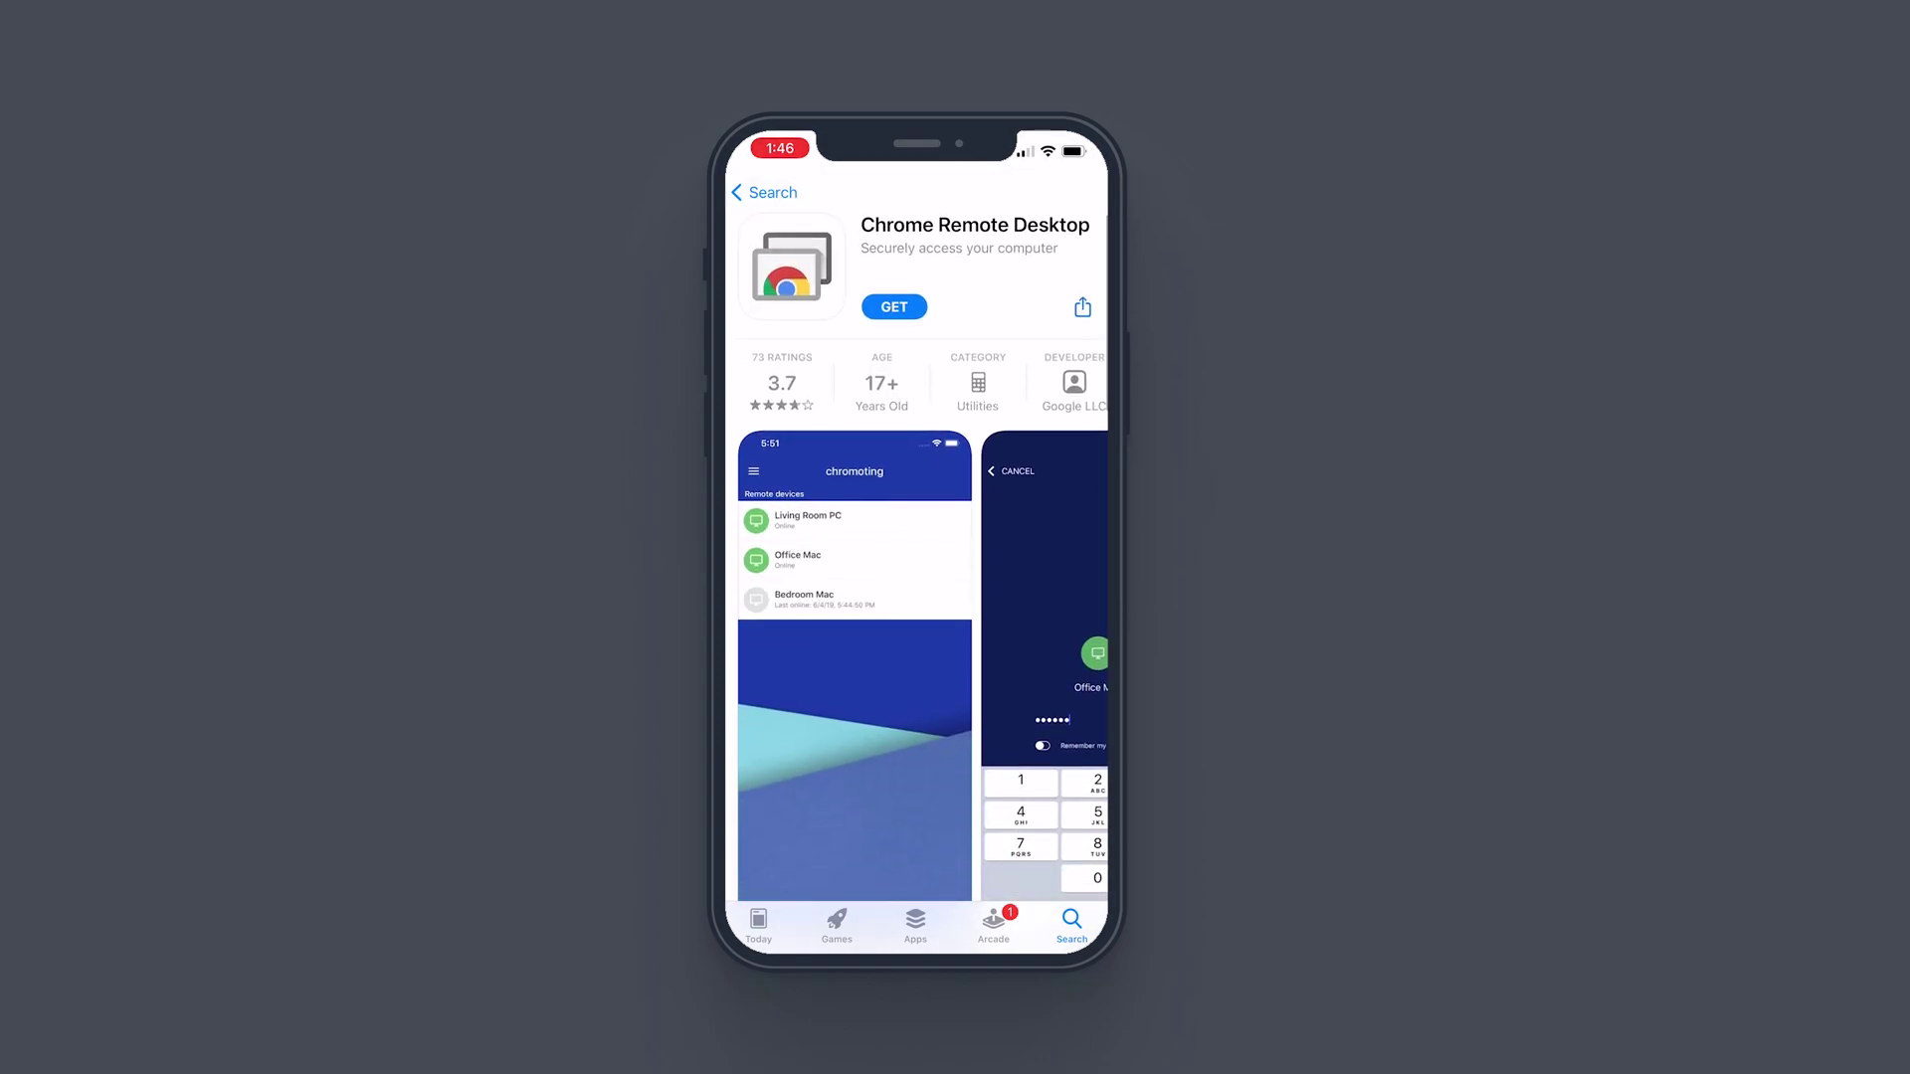
Get the Chrome Remote Desktop app on the iPhone and open it once installed
click(894, 307)
click(894, 306)
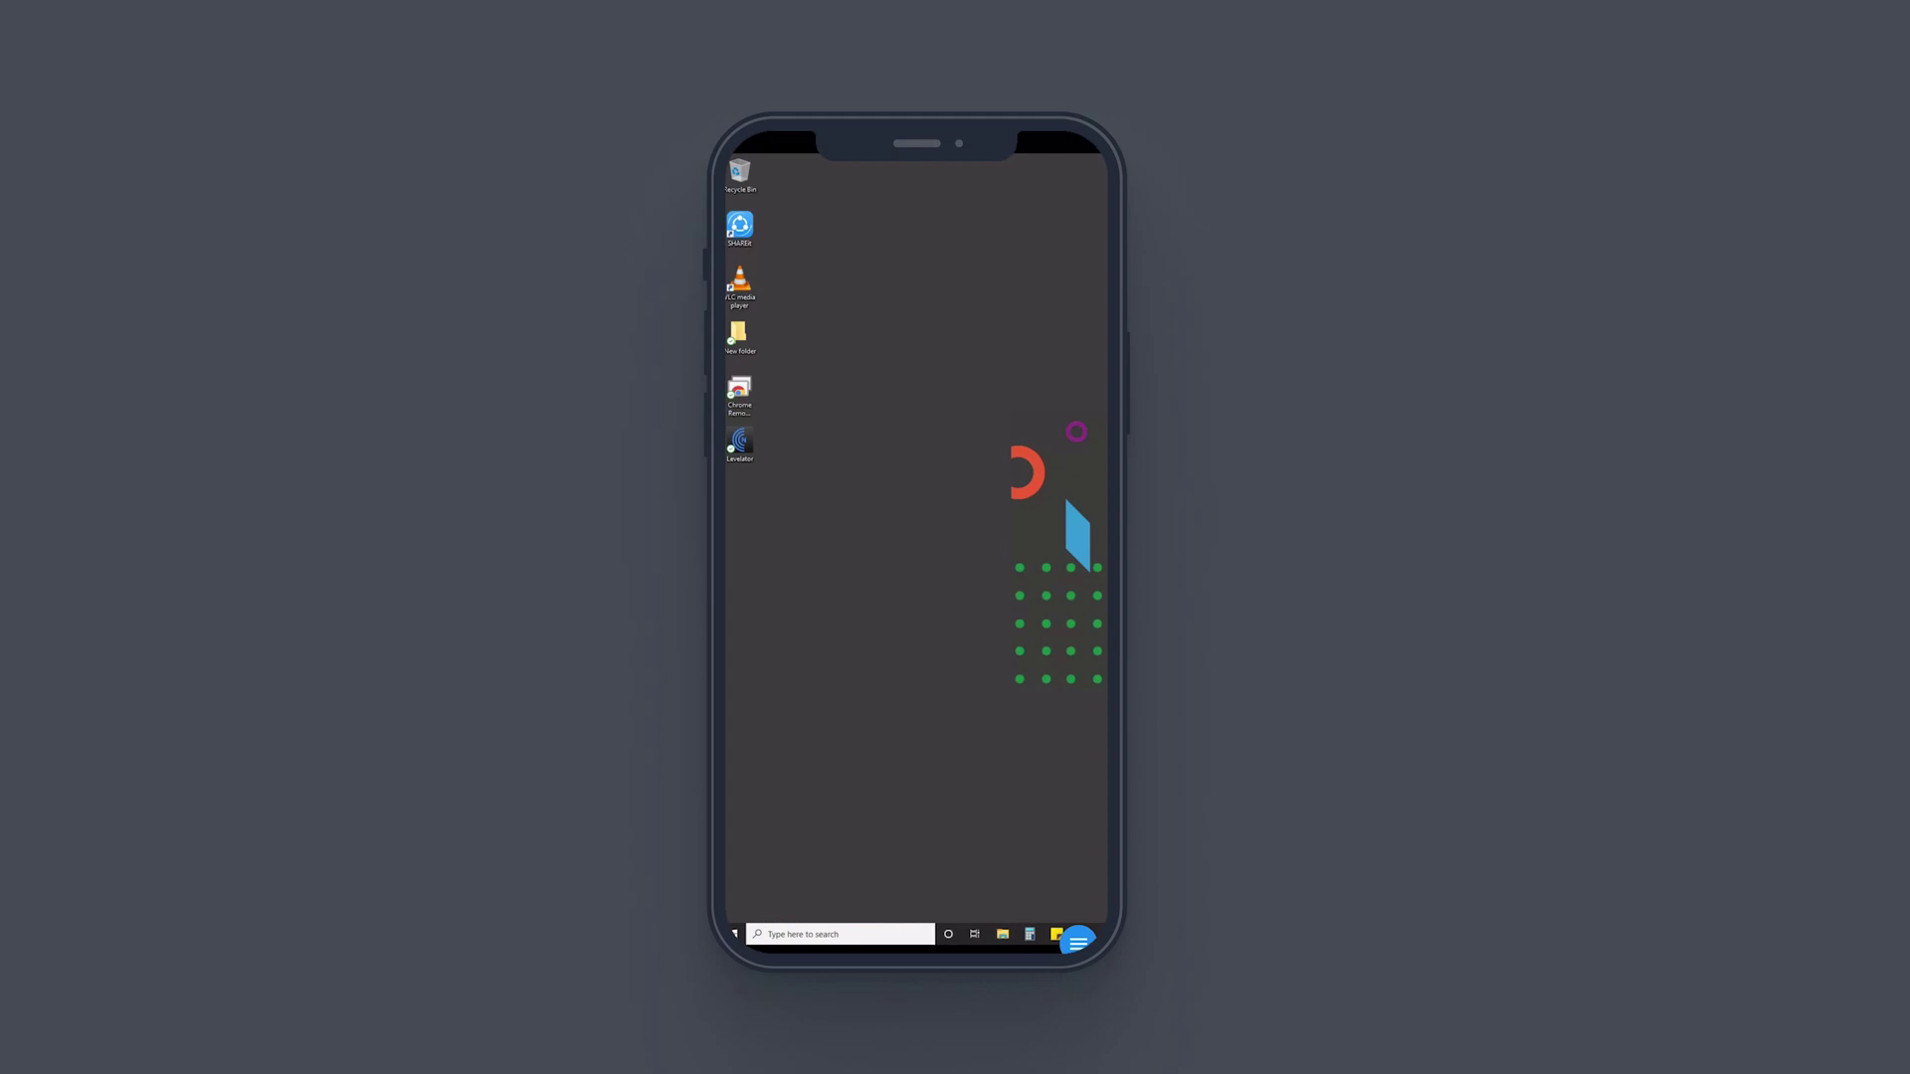
key(super)
key(Escape)
click(734, 934)
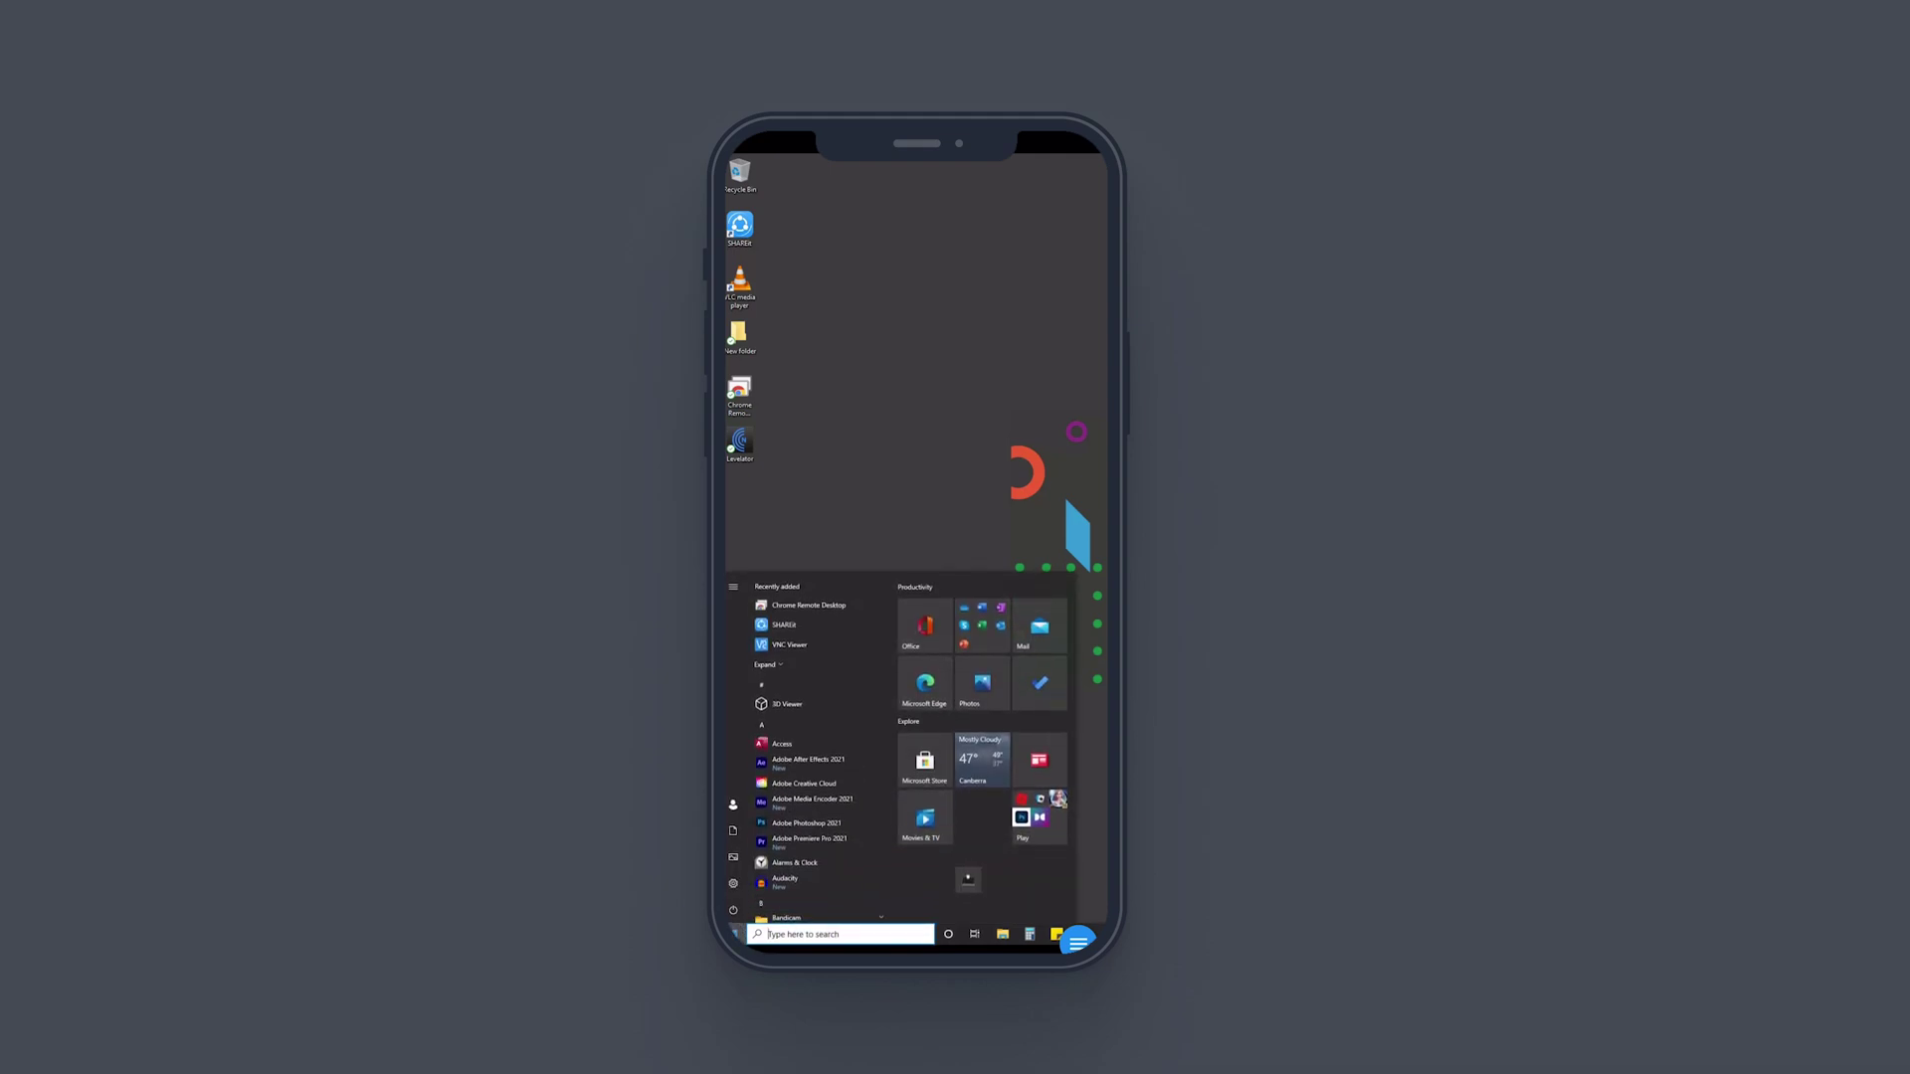
click(734, 934)
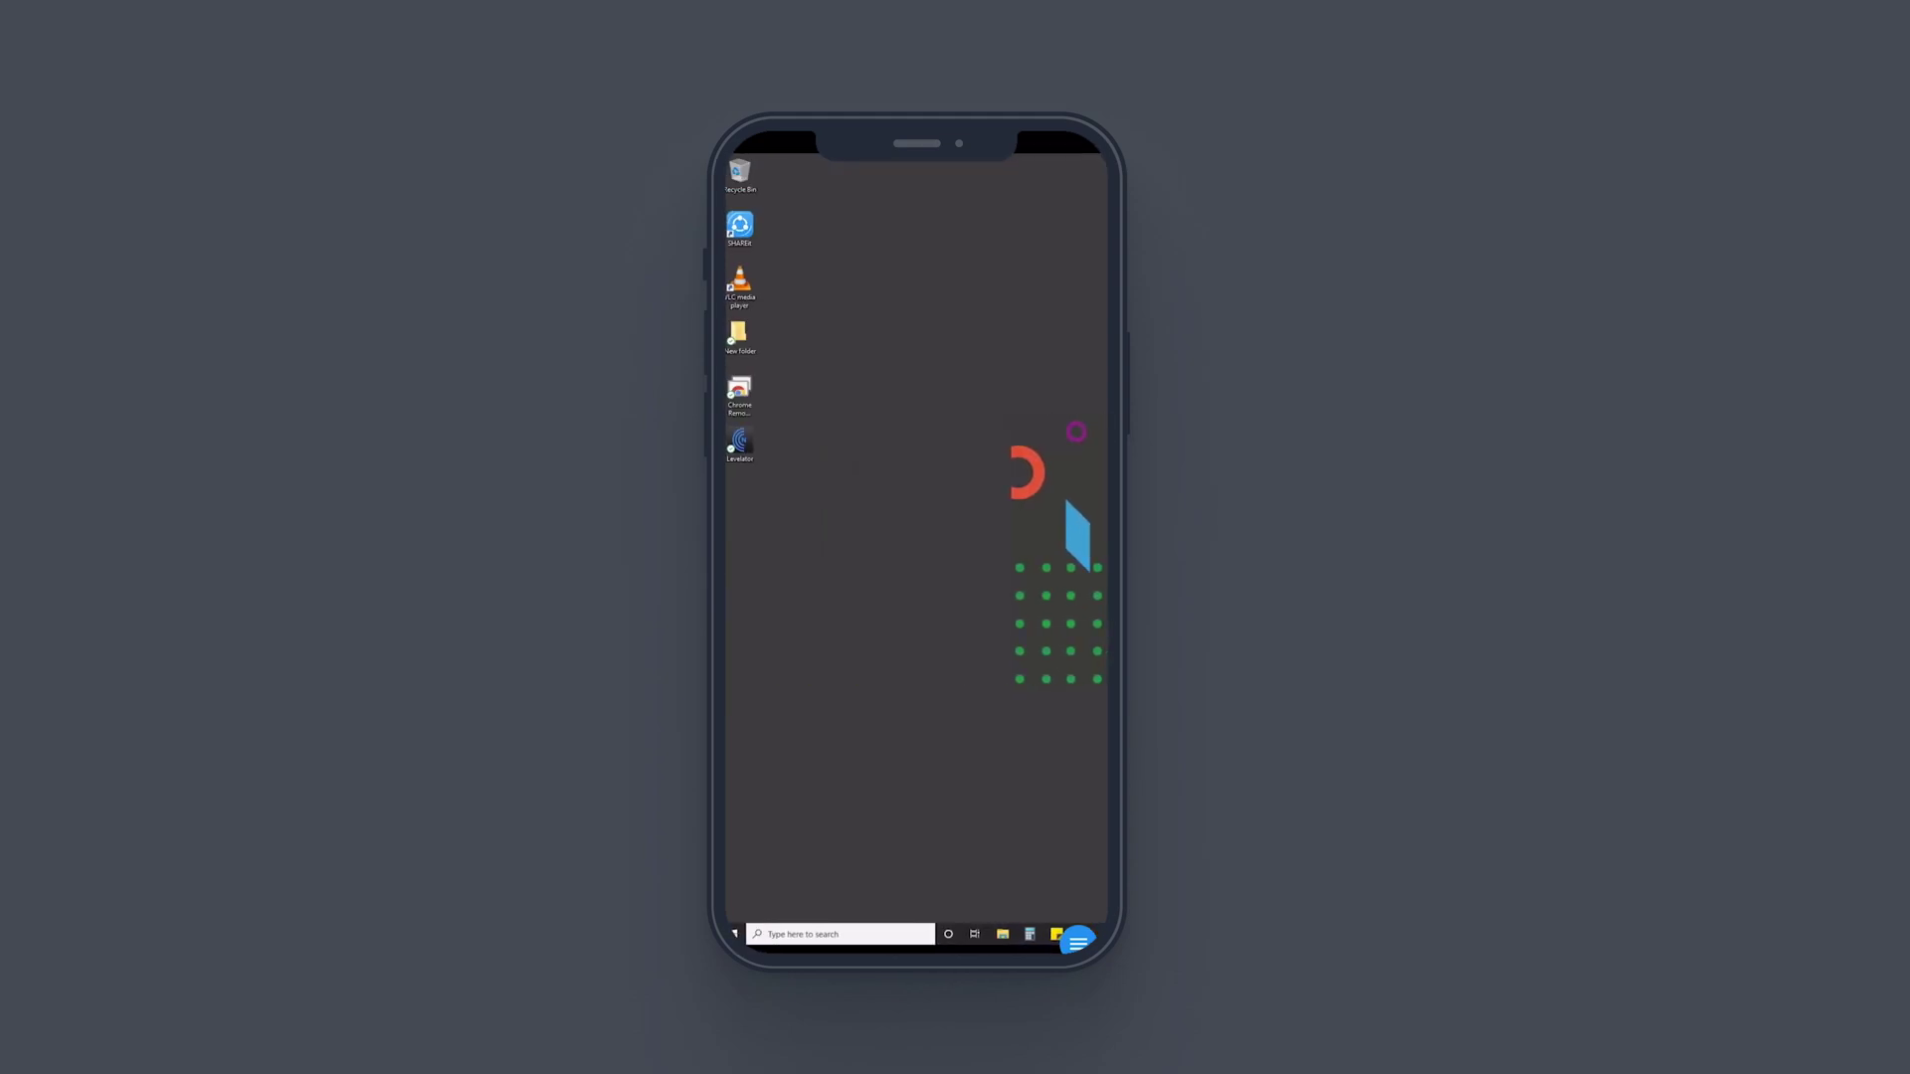
click(734, 934)
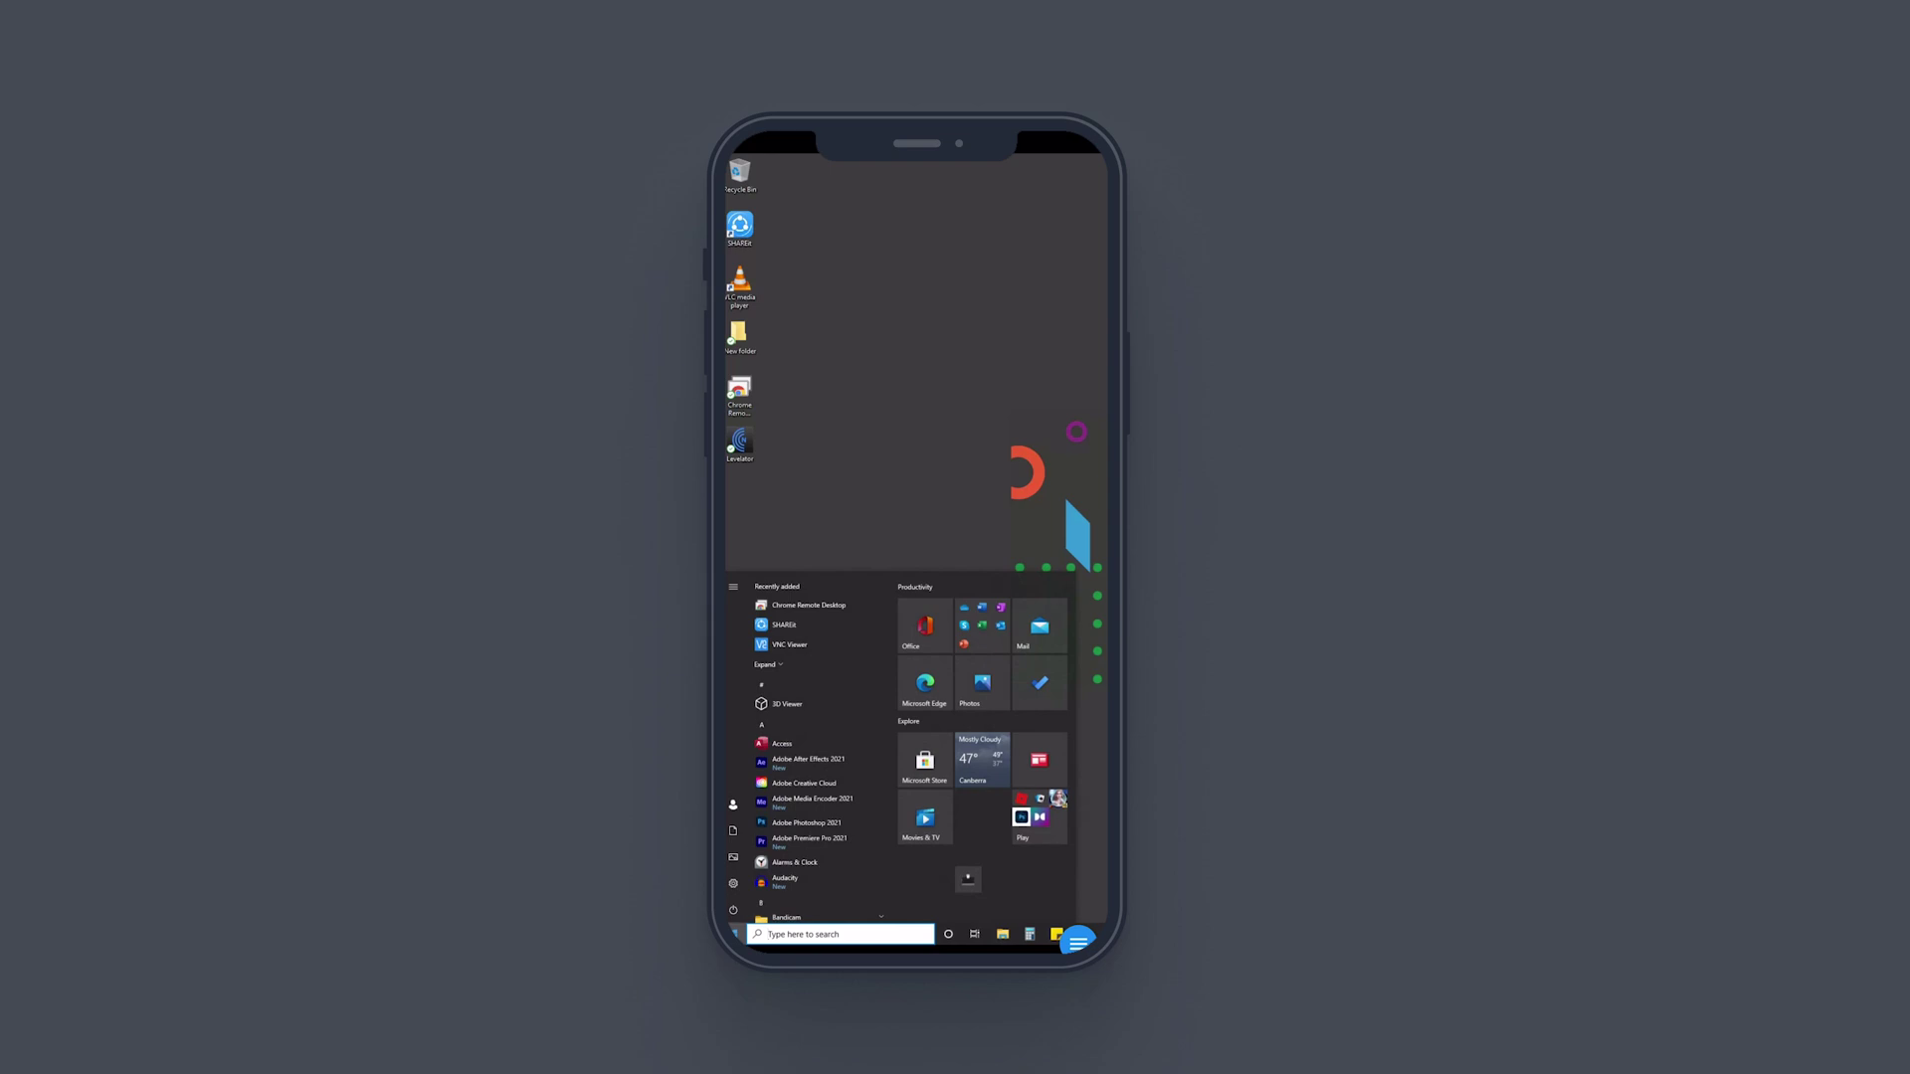
click(734, 934)
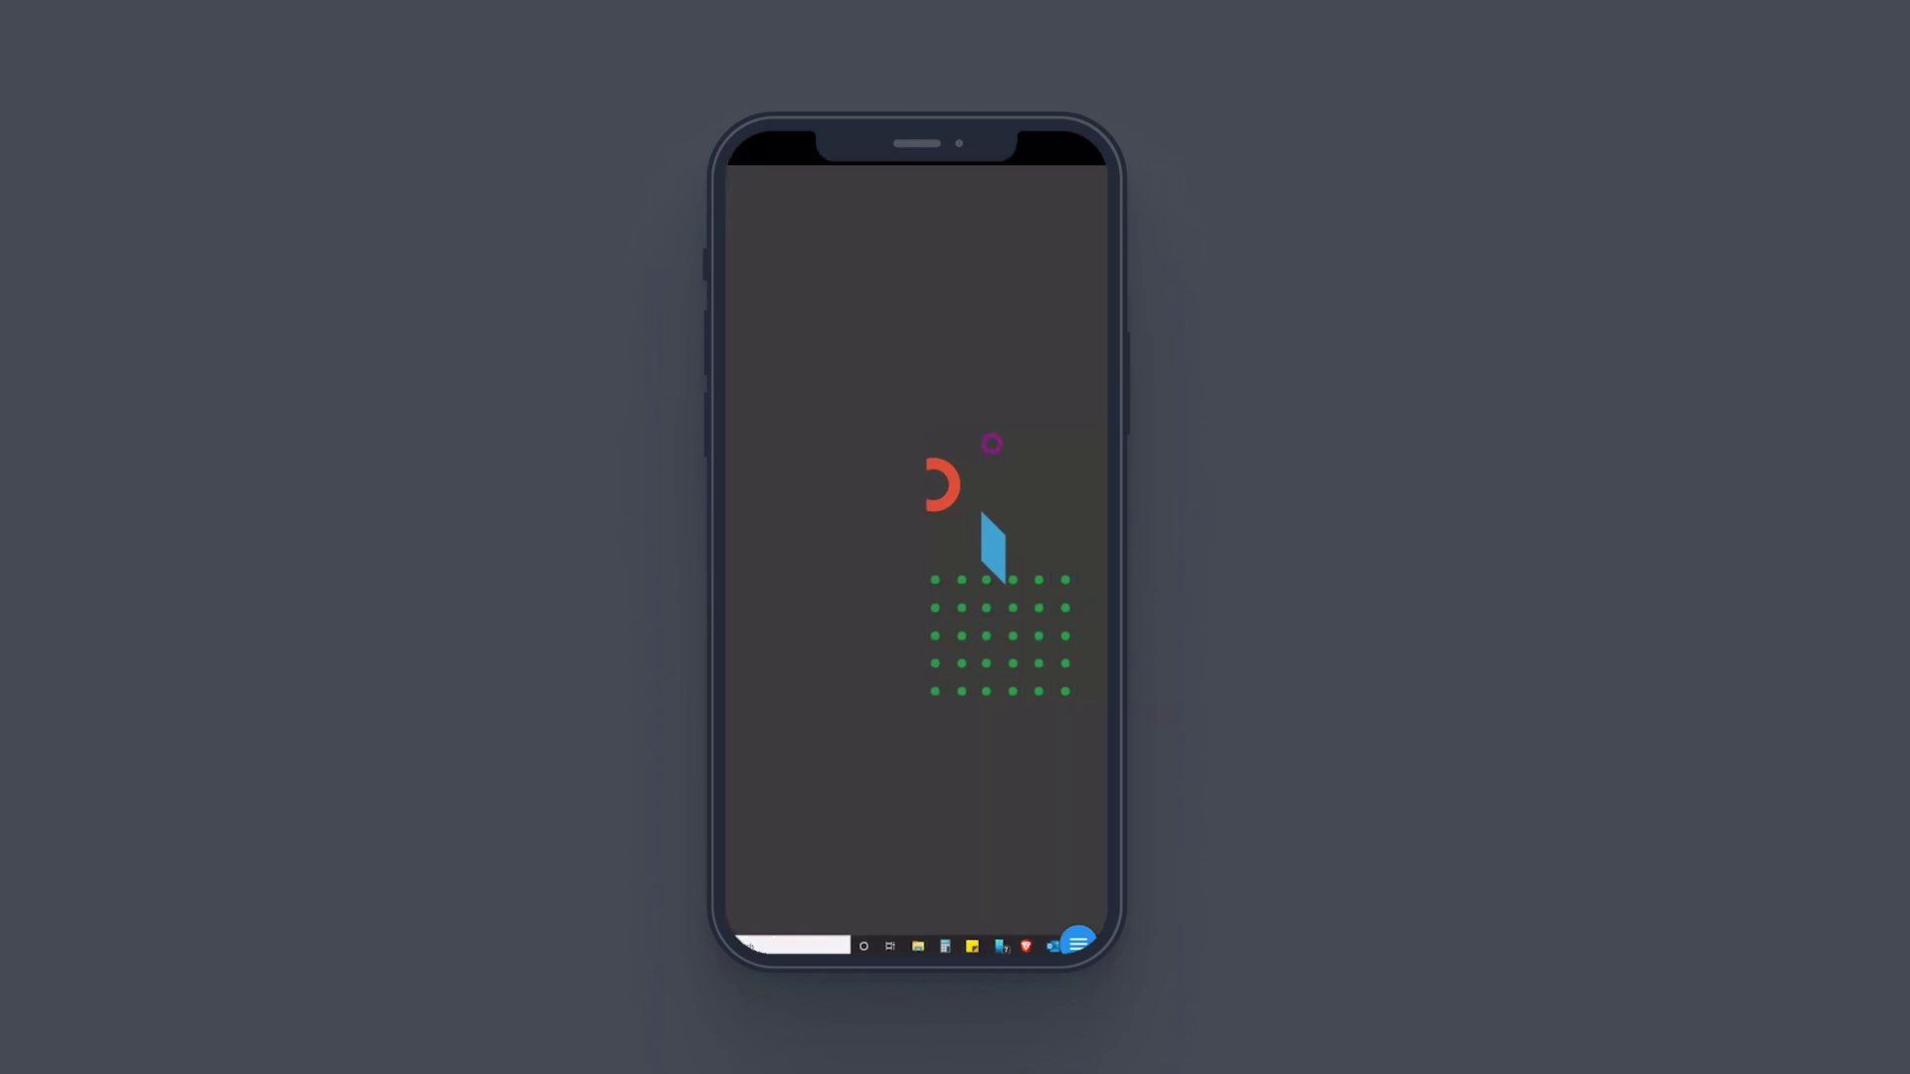